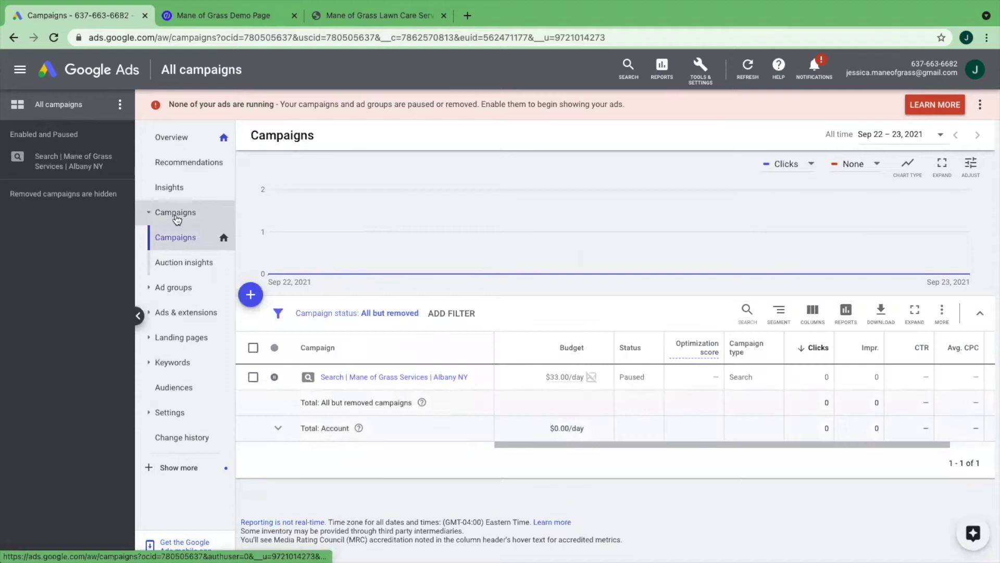
Step: Start a new campaign without a goal's guidance and choose the Display campaign type
click(252, 295)
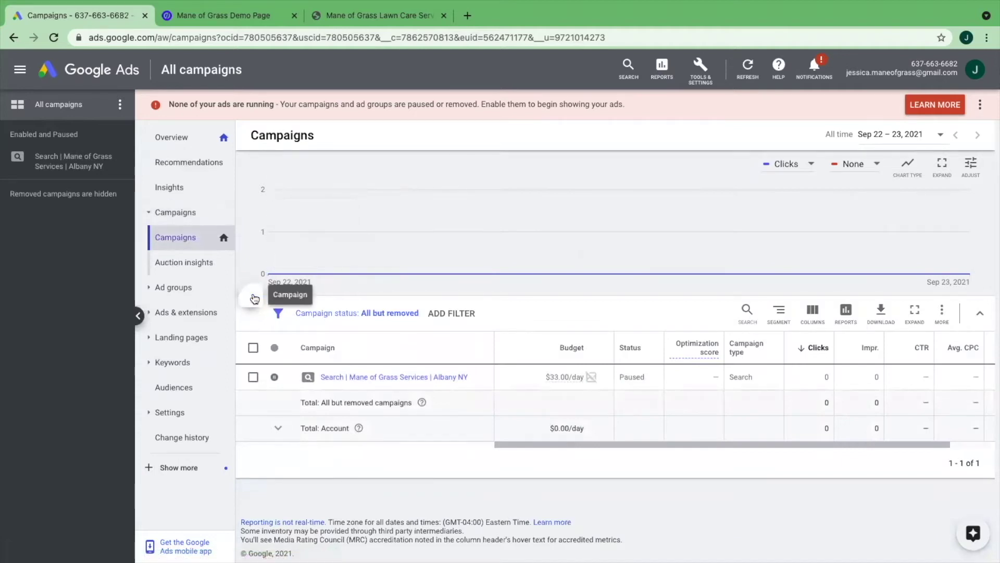
click(301, 340)
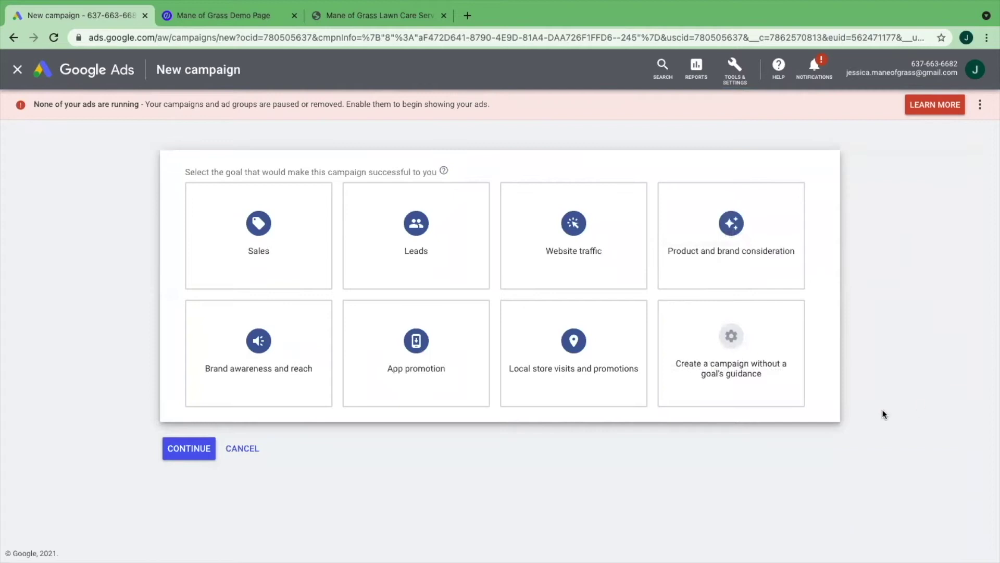
click(736, 353)
scroll(341, 284, up, 1)
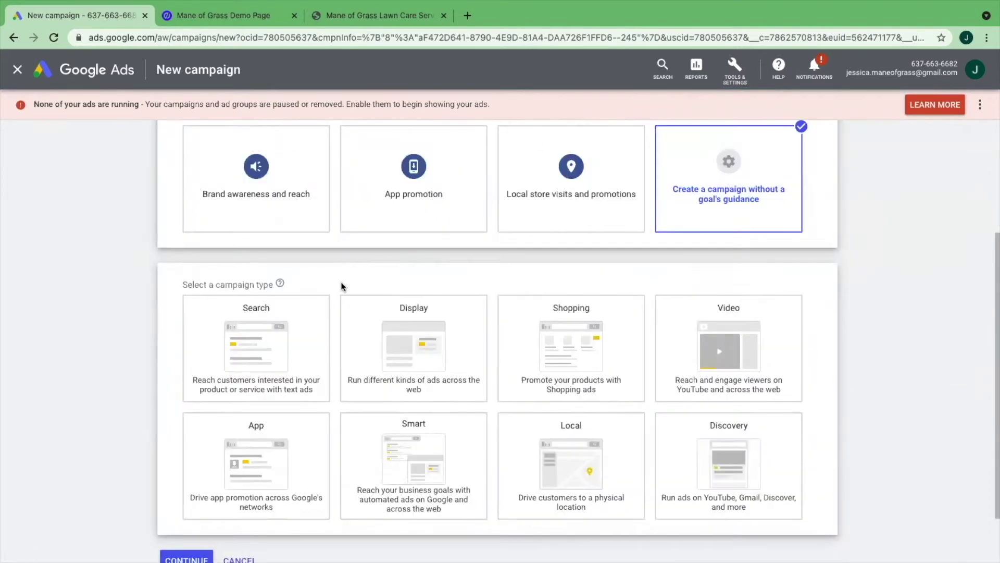
click(409, 349)
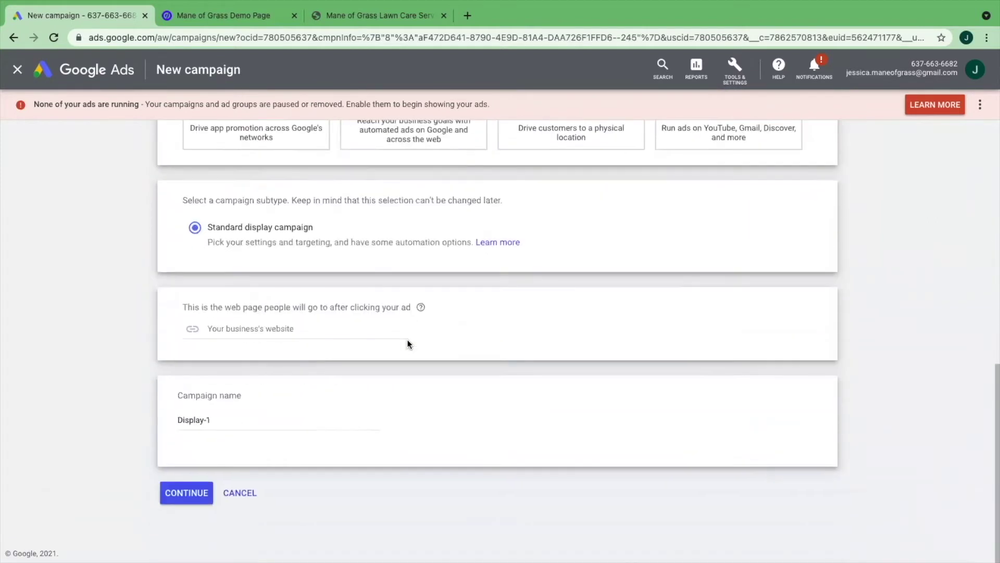
Step: Replace the default campaign name with "Search | Mane of Grass Services | Albany NY", copied from the Campaign Builder spreadsheet in Google Sheets
click(230, 423)
drag(238, 421, 172, 419)
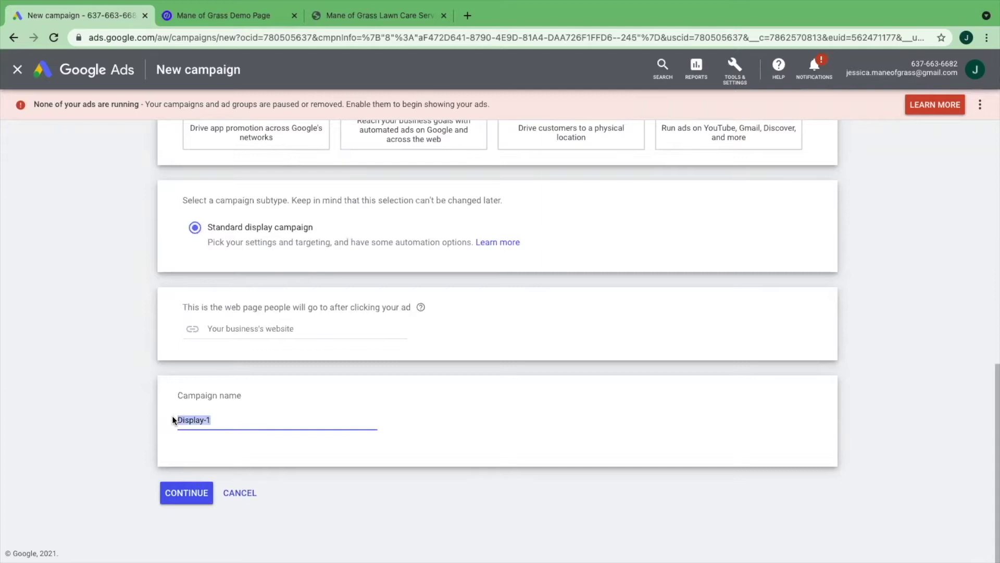
key(BackSpace)
key(alt+Tab)
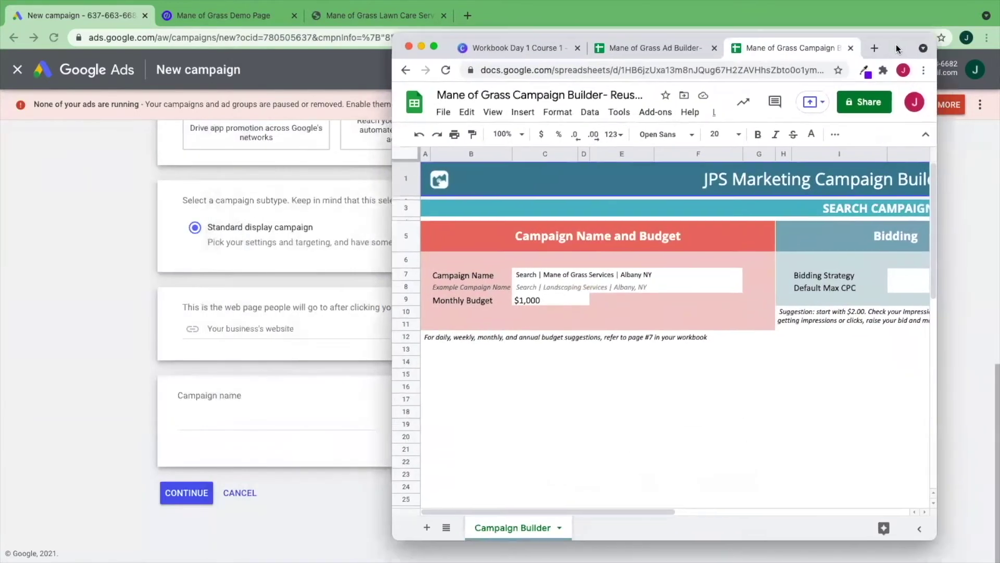
click(629, 273)
double_click(675, 273)
drag(672, 272, 510, 270)
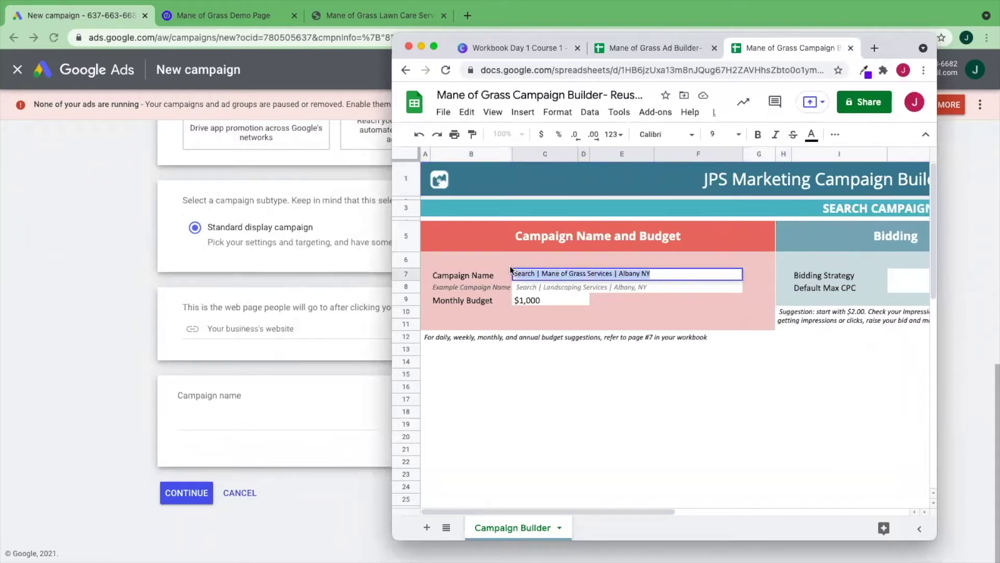
click(235, 421)
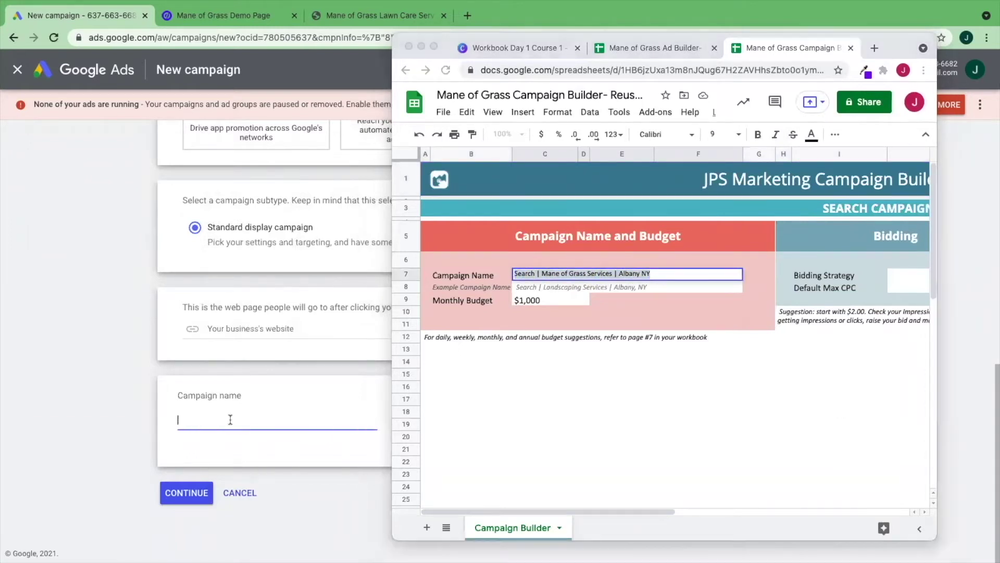
text(Search | Mane of Grass Services | Albany NY)
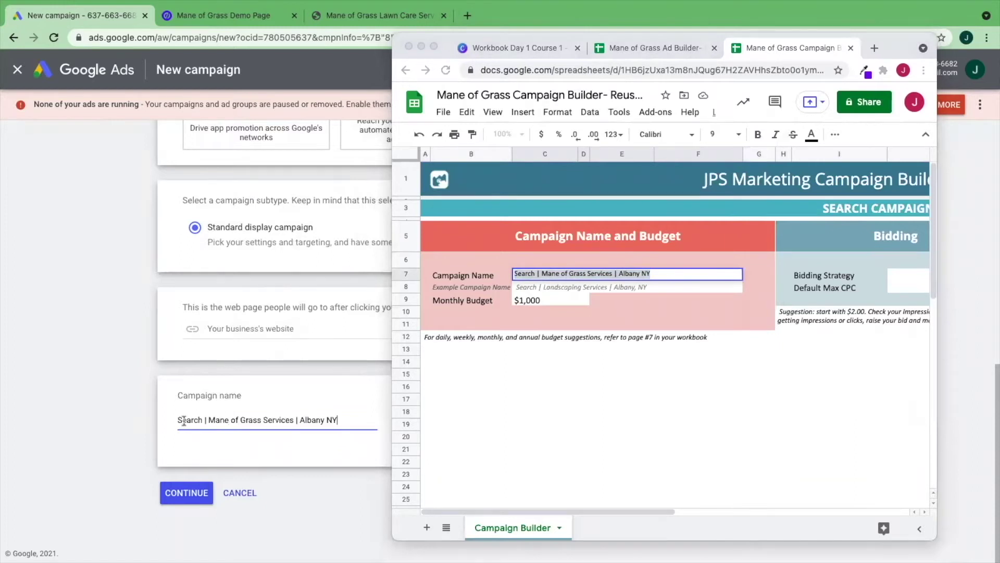
Step: Change the word "Search" in the campaign name to "Display" and put the spreadsheet window away
click(203, 419)
key(BackSpace)
key(BackSpace)
key(BackSpace)
key(BackSpace)
key(BackSpace)
key(BackSpace)
text(Display)
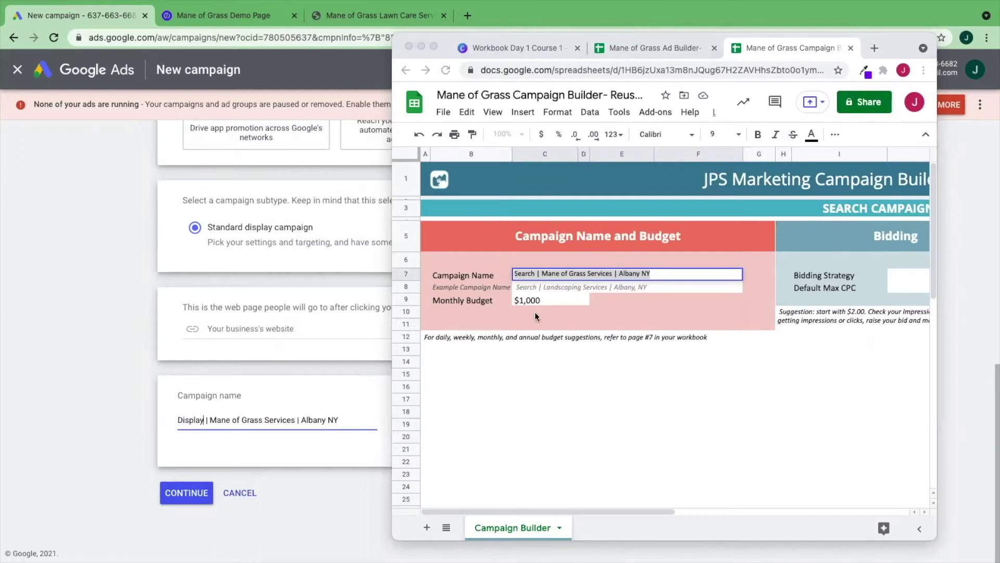
double_click(902, 49)
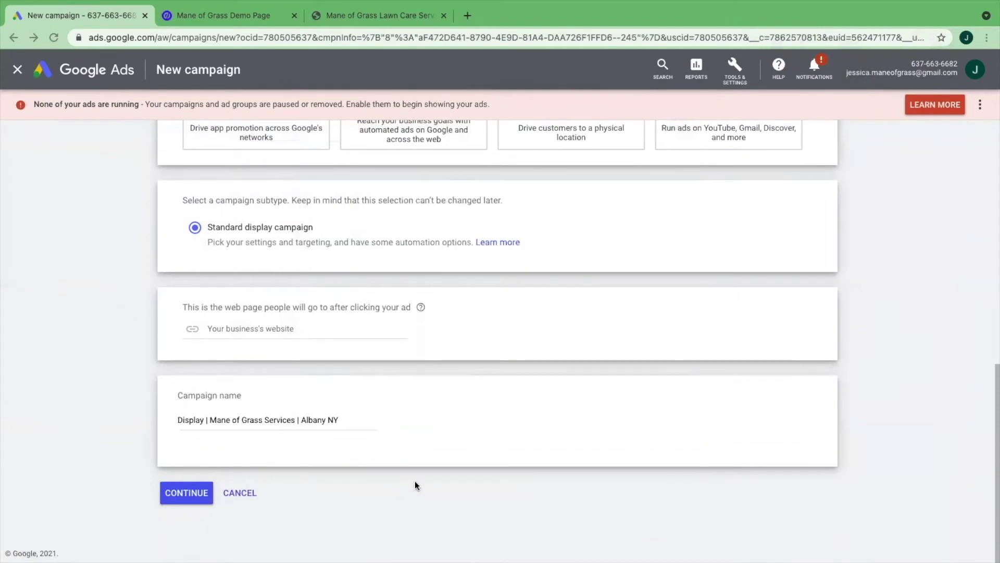
Step: Continue to the campaign settings and exit the introductory guide
click(189, 492)
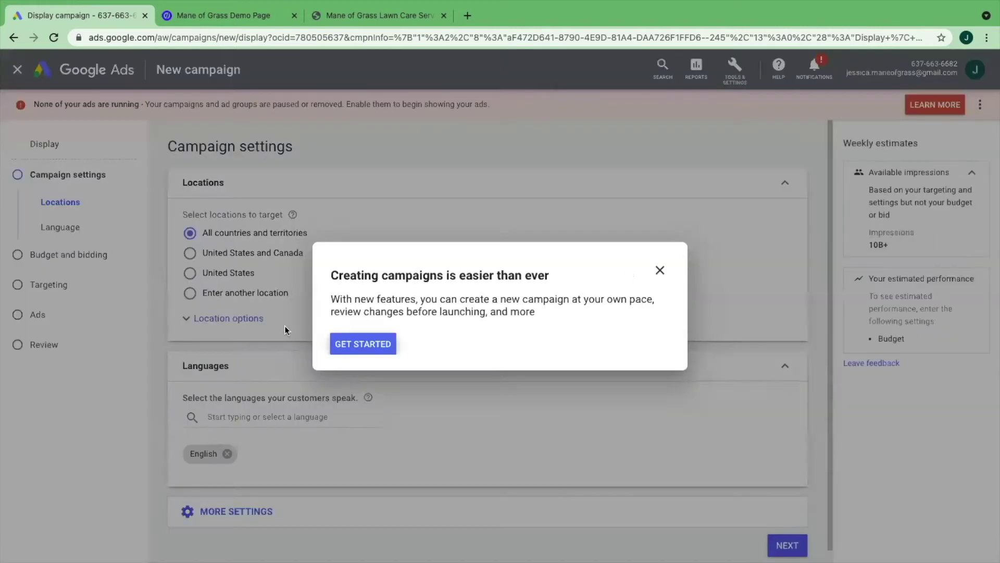
click(659, 270)
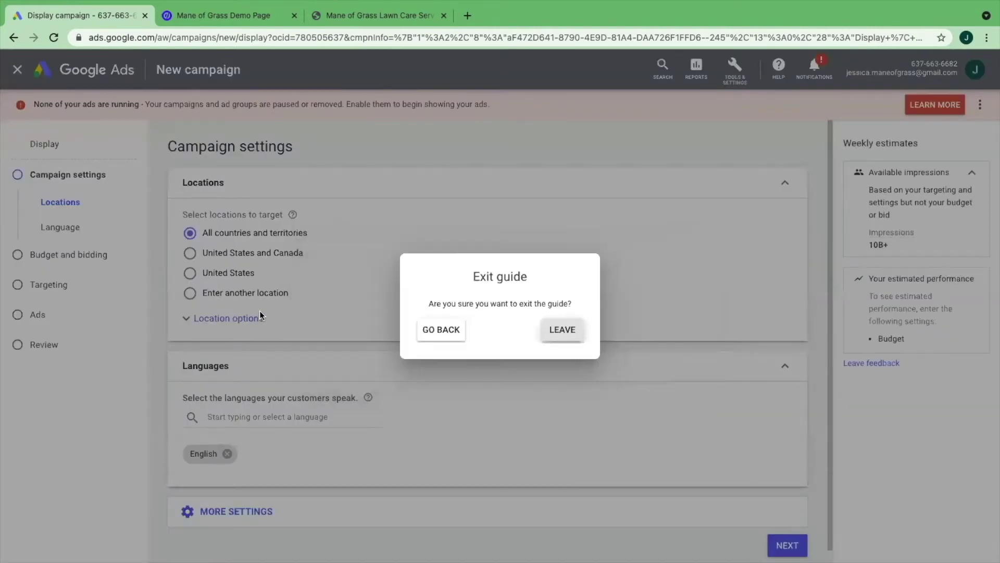
click(560, 333)
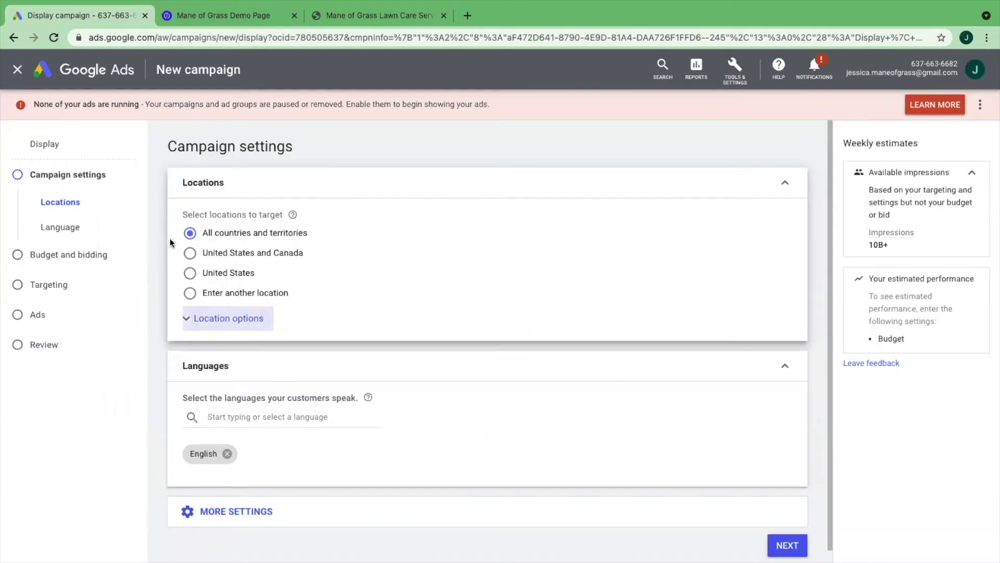
Step: Use the advanced location search to target the Albany-Schenectady-Troy NY Nielsen DMA region, and save it
click(189, 294)
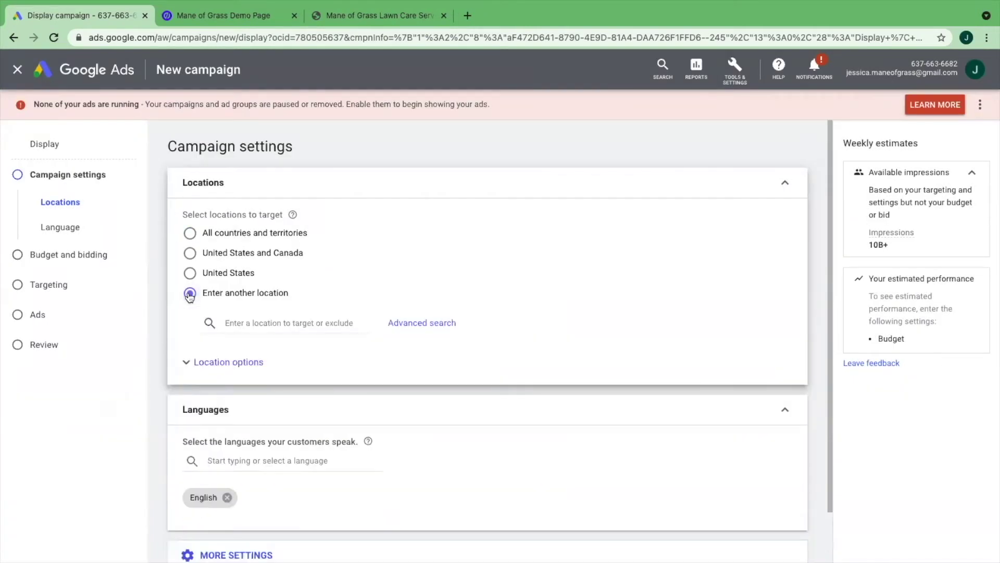
click(434, 329)
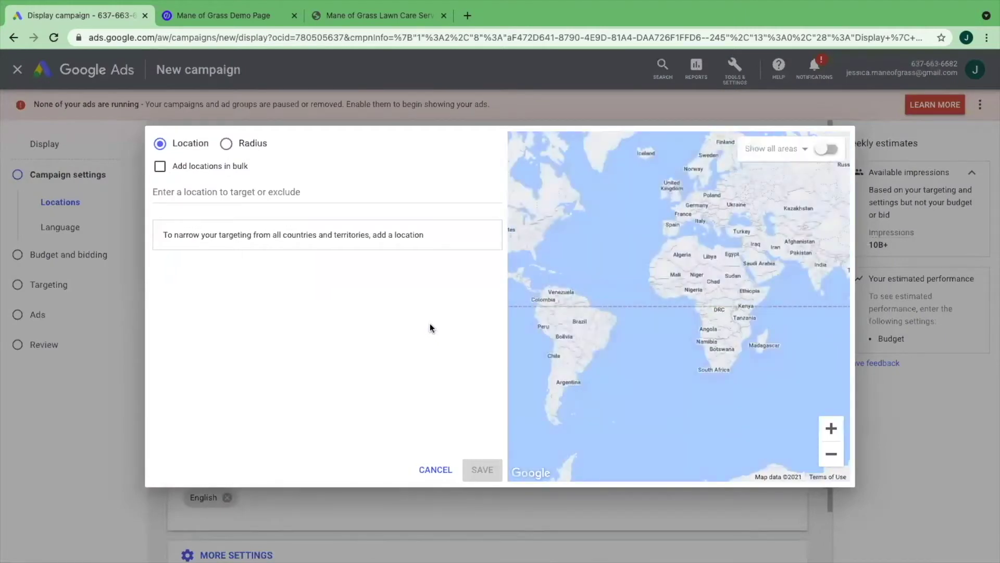
click(221, 193)
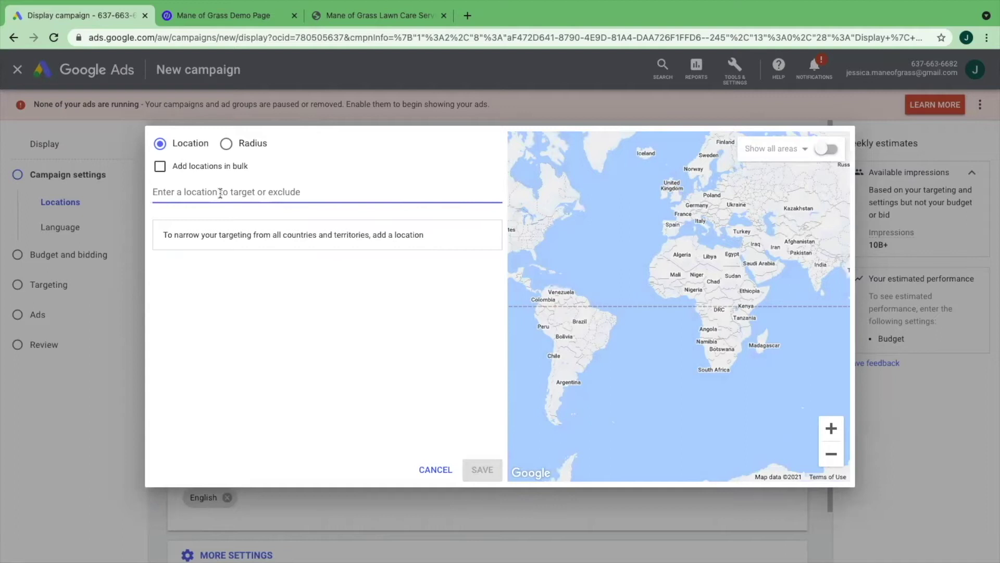
text(Albany)
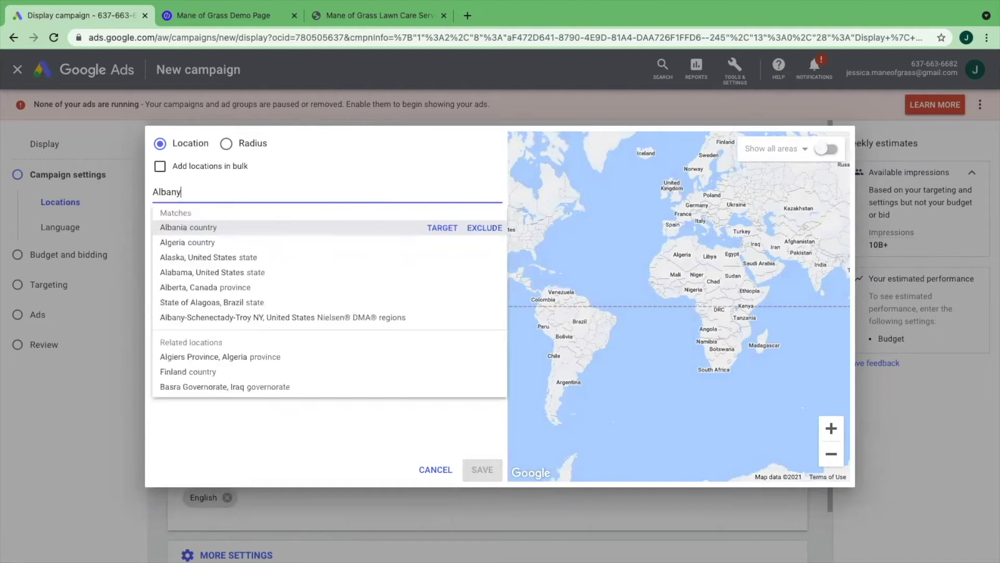
text( new york)
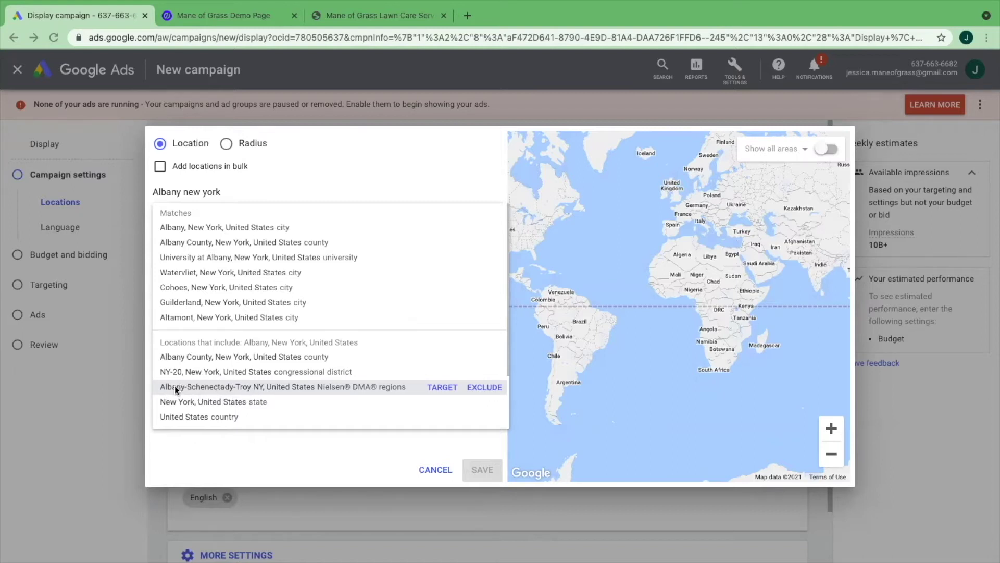
click(364, 388)
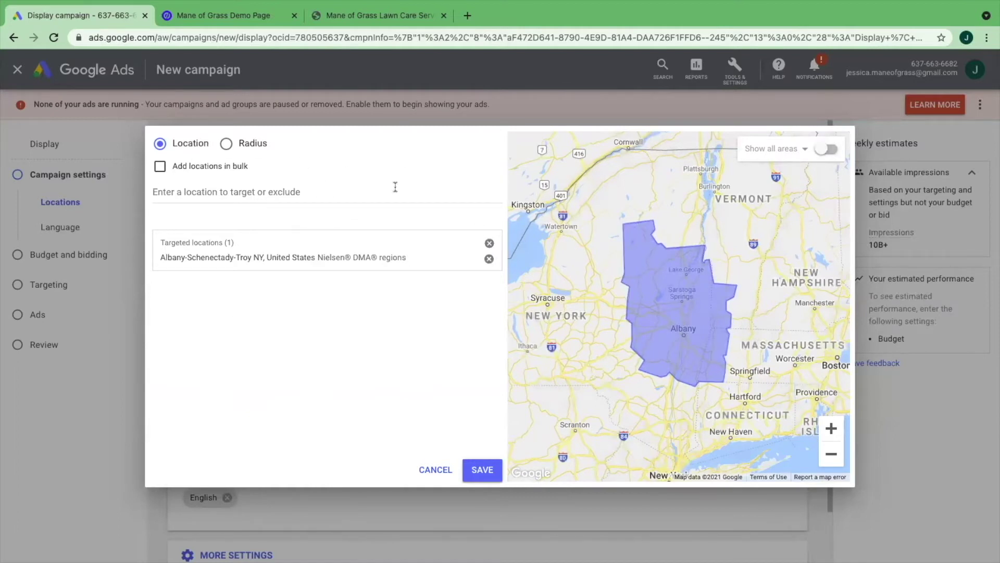
click(483, 471)
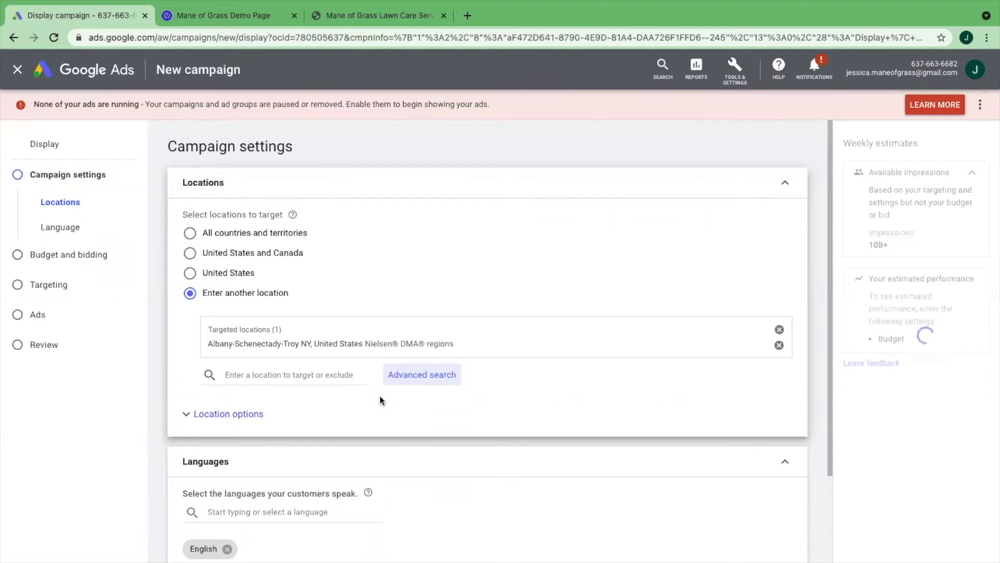
Step: Limit location targeting to Presence: people in or regularly in the targeted locations, and continue to budget and bidding
click(220, 415)
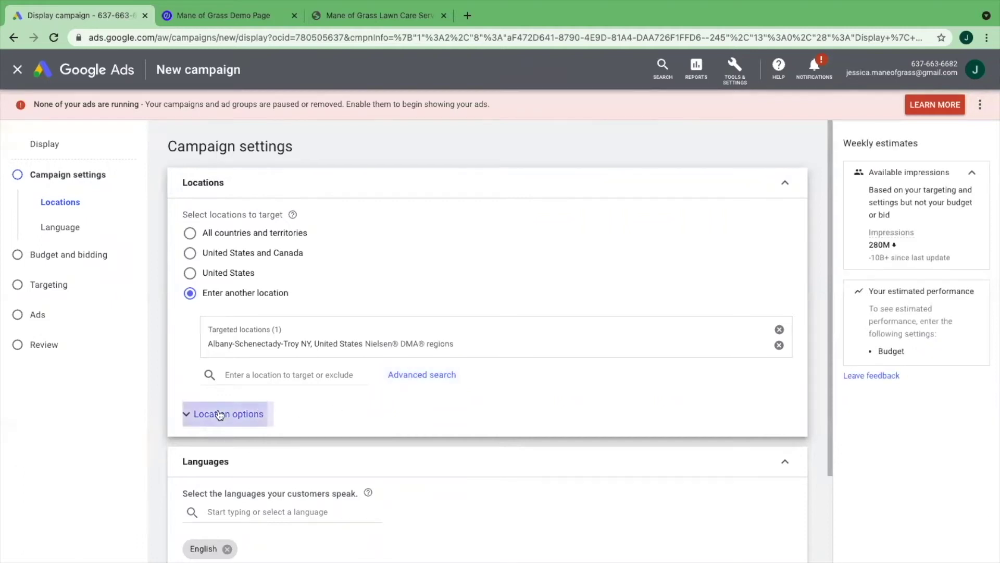
scroll(424, 408, down, 2)
scroll(423, 408, down, 2)
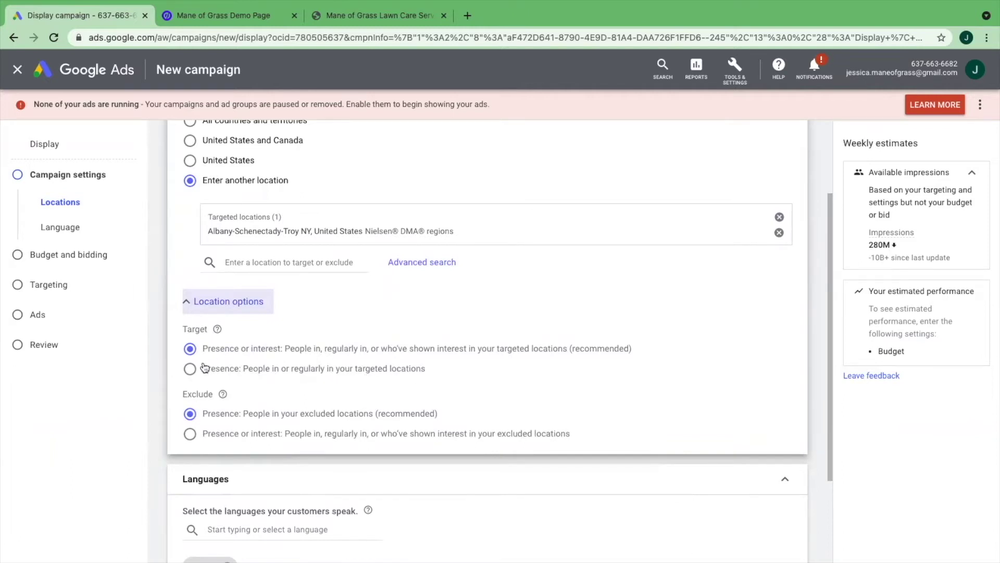
click(189, 372)
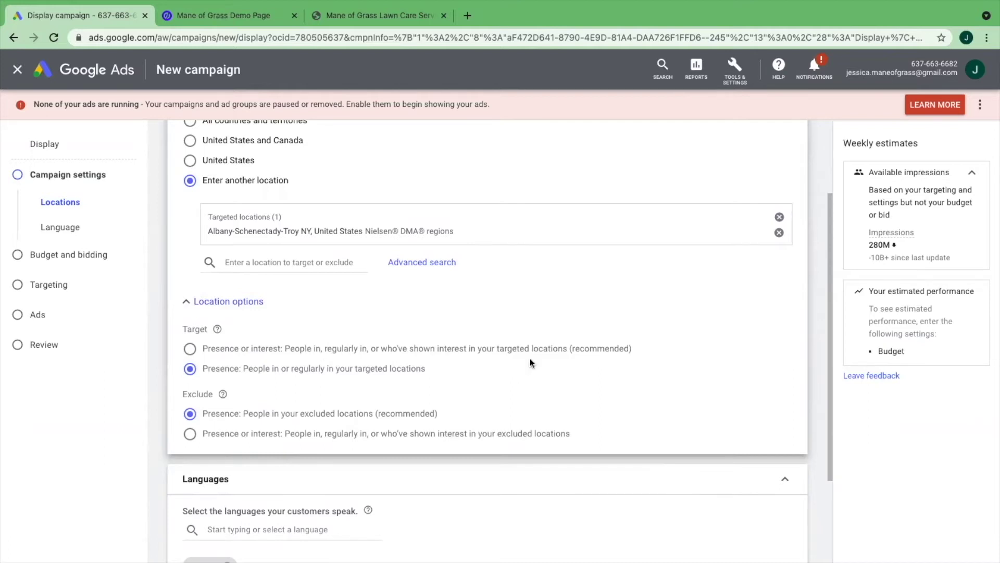
scroll(559, 379, down, 1)
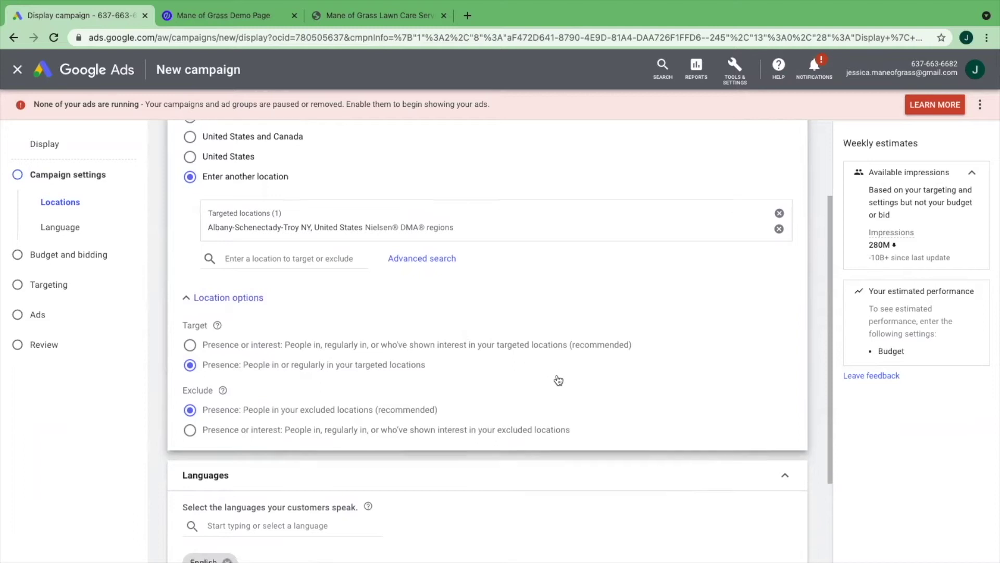
scroll(558, 380, down, 1)
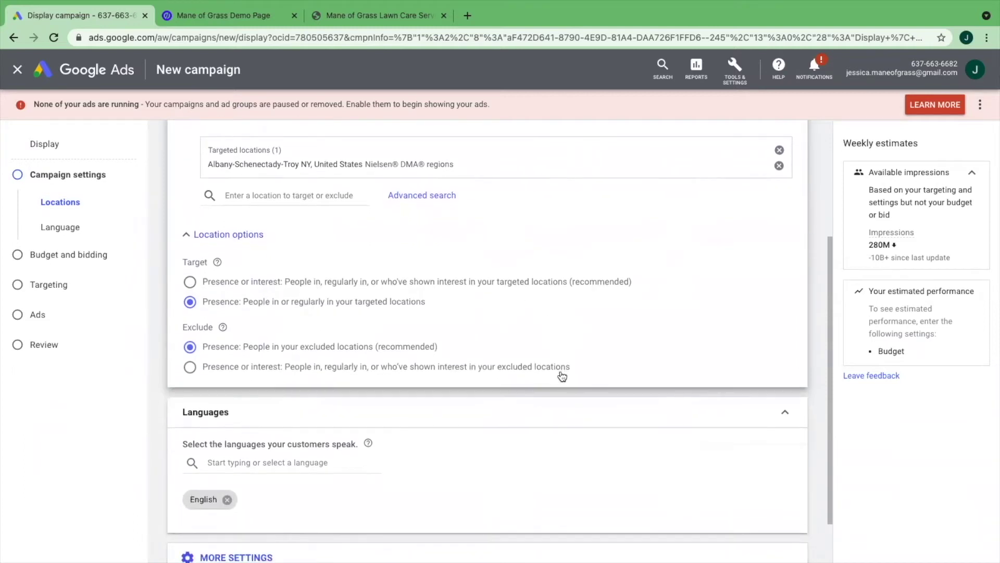
scroll(381, 417, down, 1)
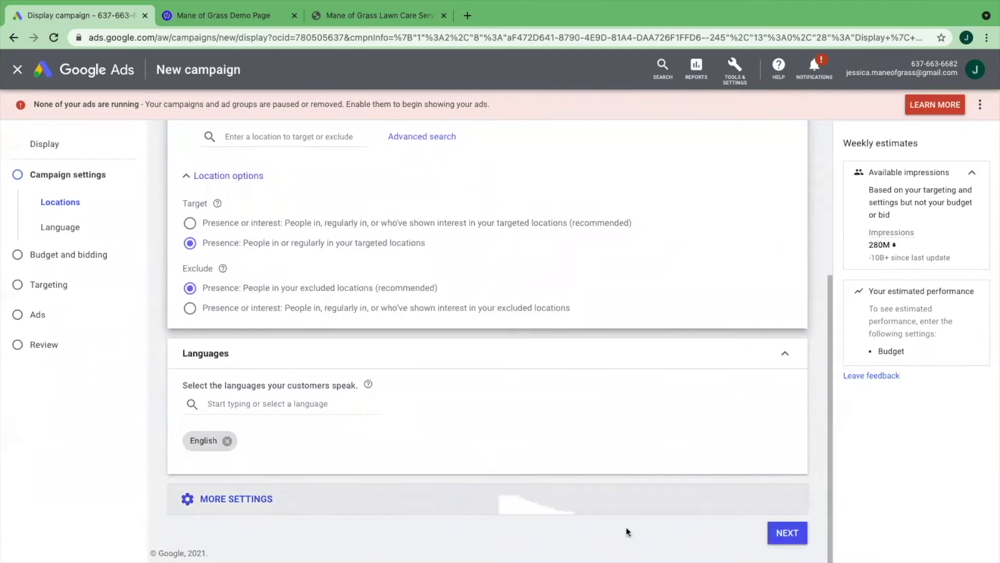
click(787, 534)
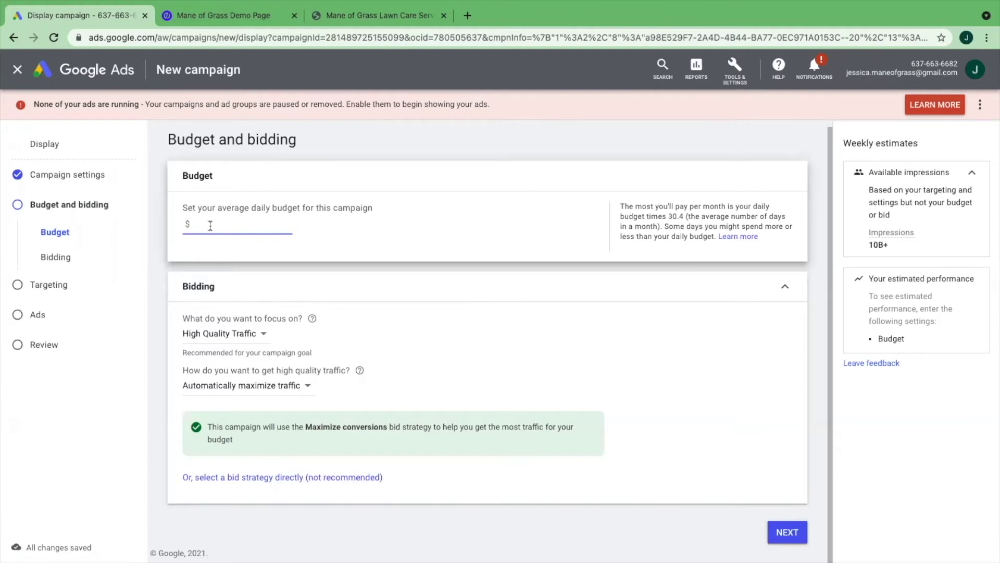
Step: Set the average daily budget to $20 and select Manual CPC directly as the bid strategy, with Enhanced CPC turned off
text(20)
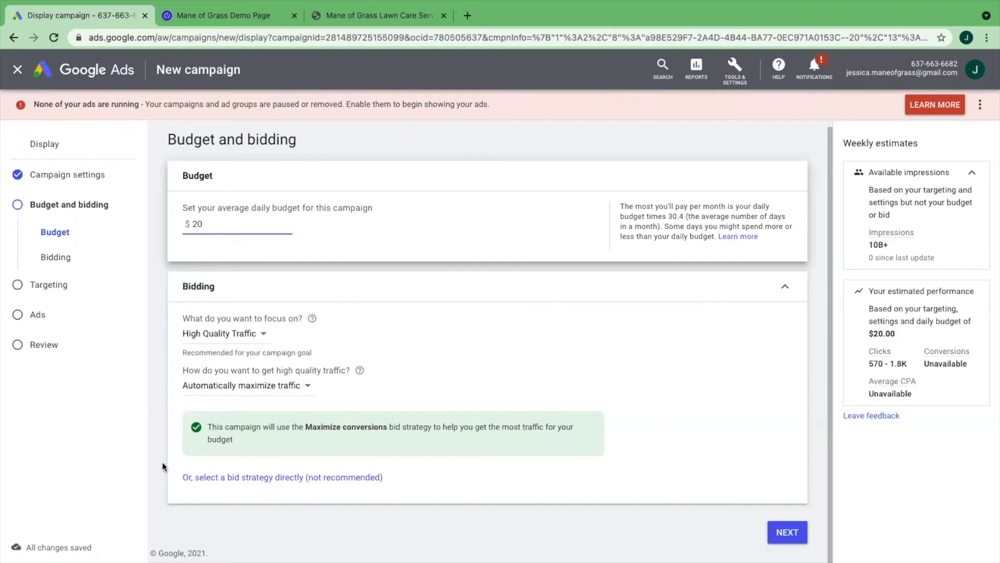
click(236, 476)
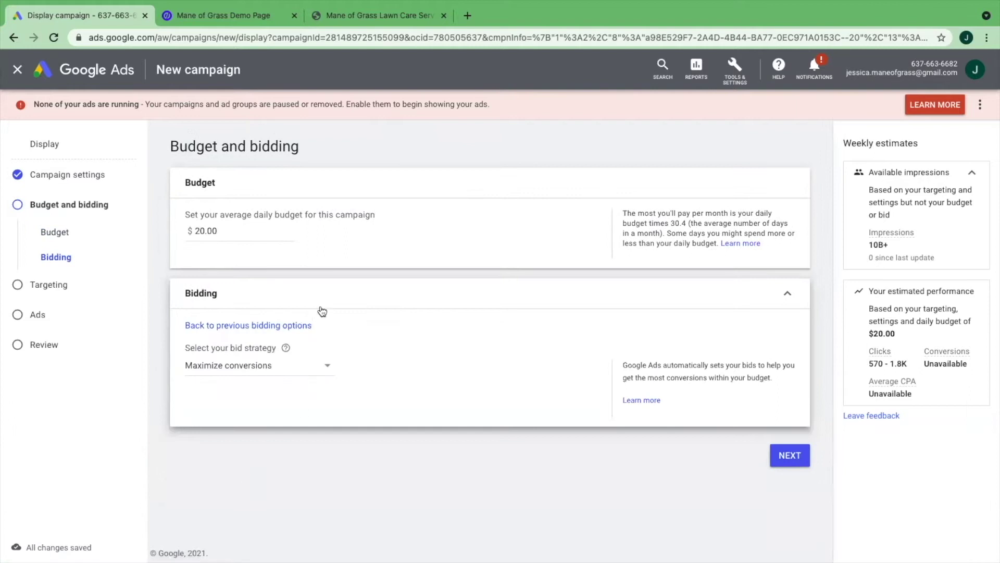
click(326, 366)
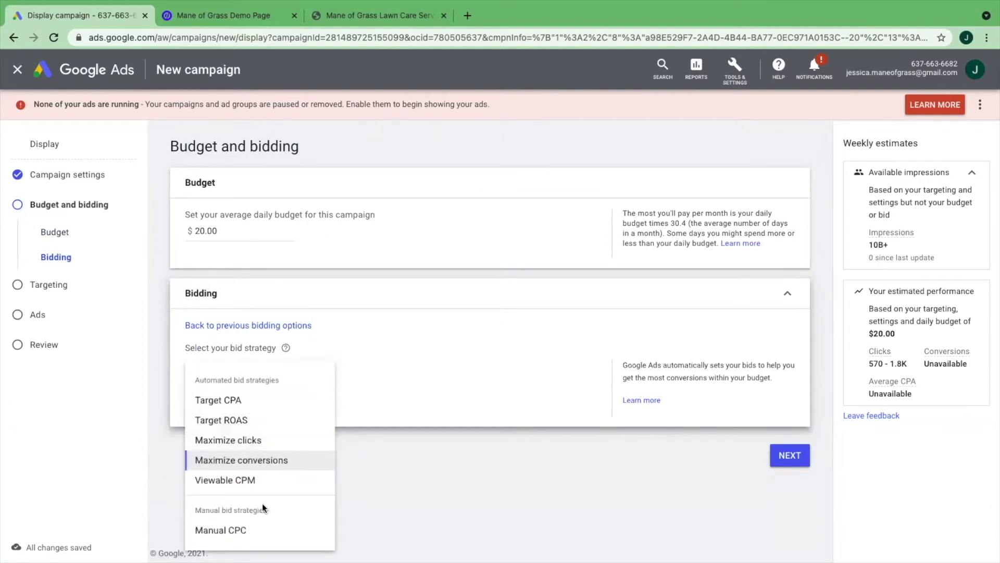
click(248, 530)
click(194, 401)
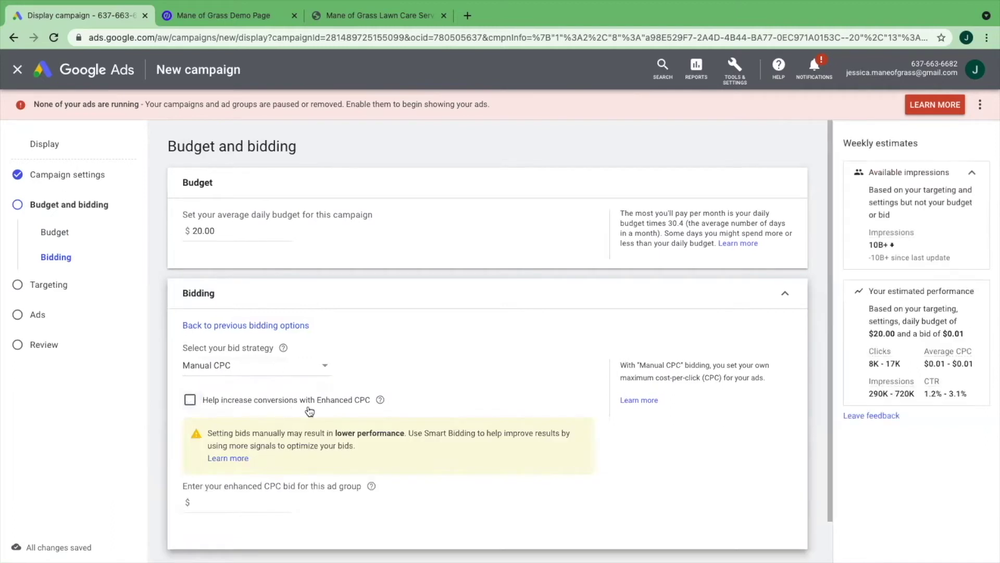
scroll(368, 411, down, 1)
click(312, 319)
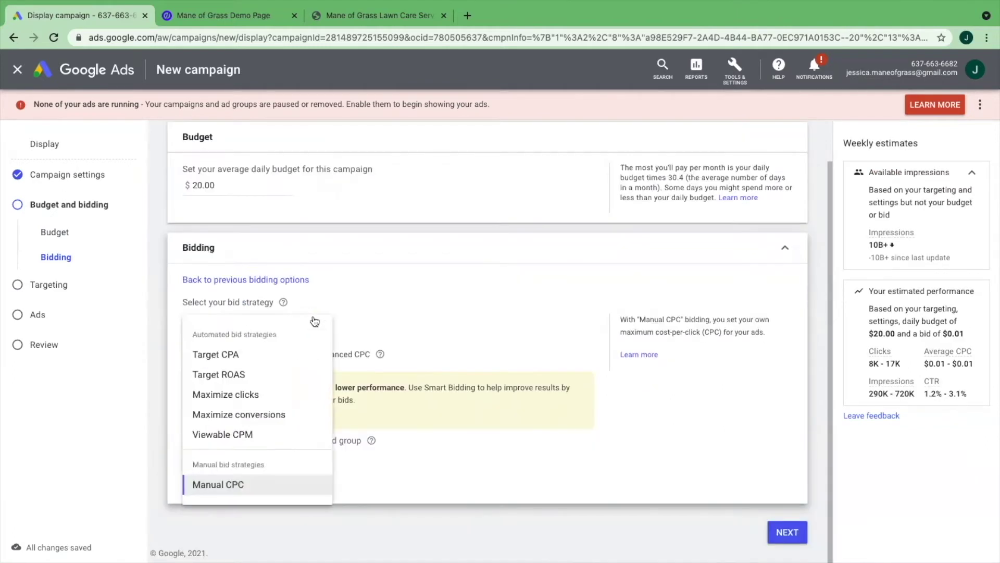
click(241, 489)
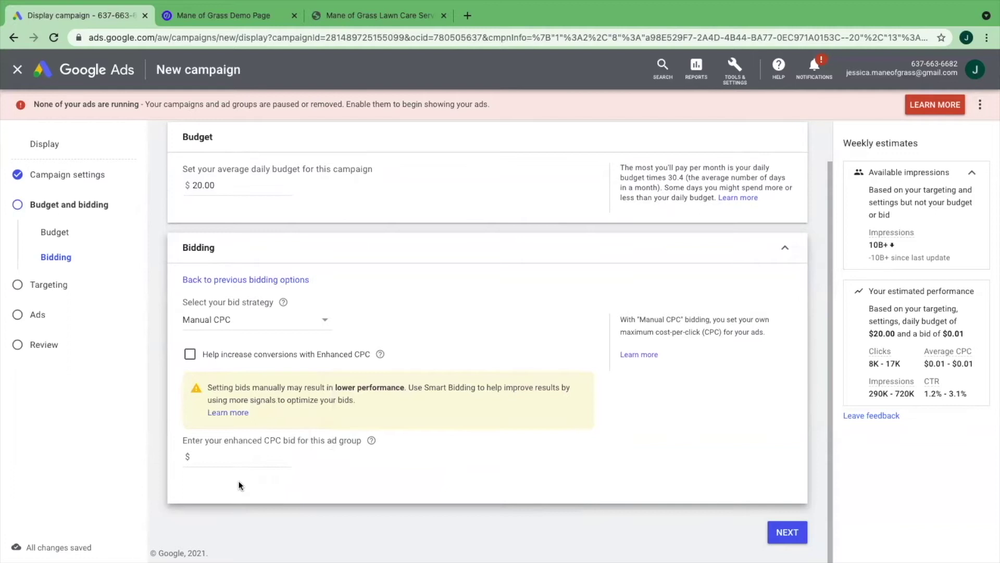
Step: Set the ad group's enhanced CPC bid to $0.25
click(206, 457)
right_click(212, 457)
click(193, 460)
right_click(191, 460)
click(381, 464)
right_click(234, 457)
click(451, 447)
text(.25)
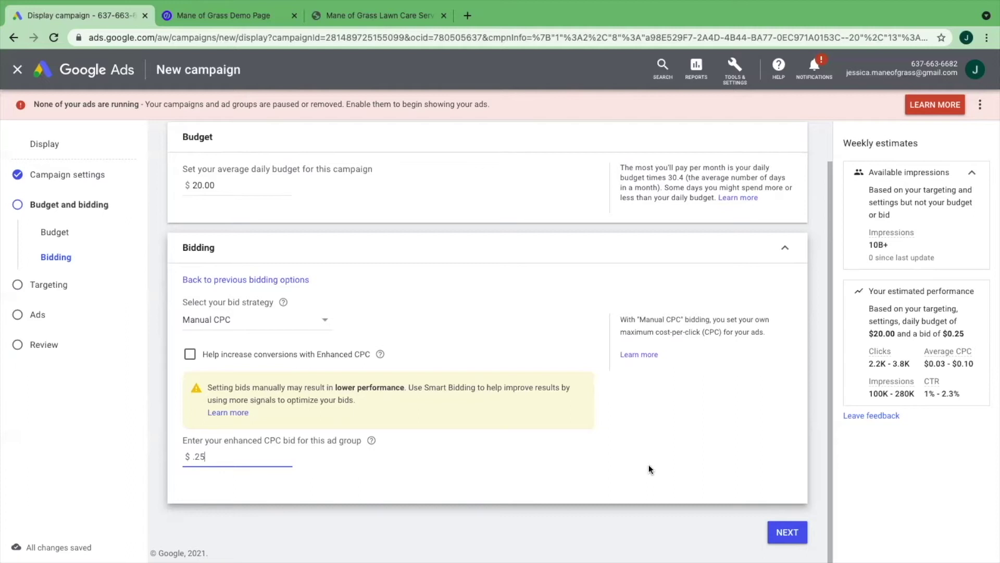
Step: Continue to the targeting settings and look over the Audience Segments, Demographics, Content and Targeting expansion sections
click(786, 531)
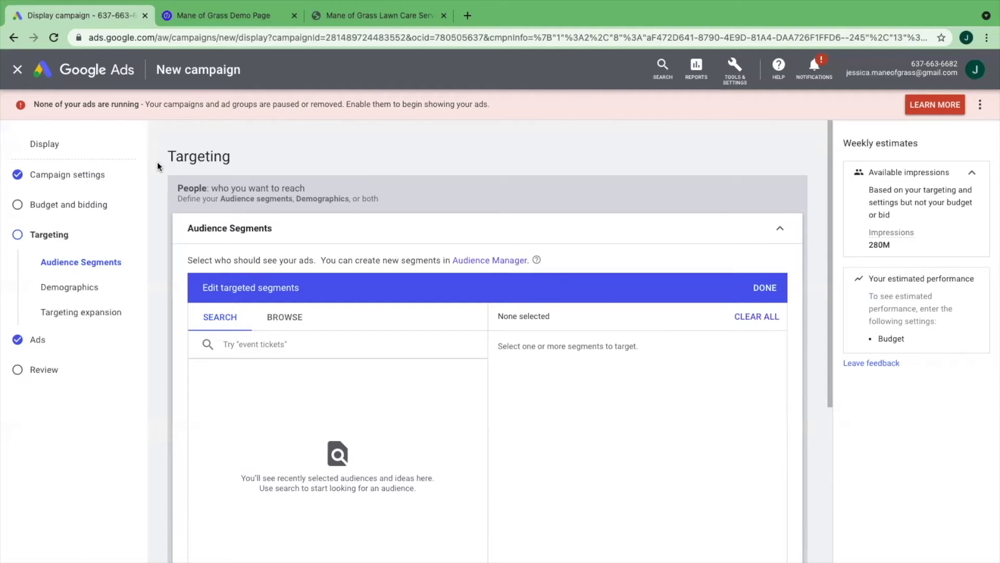
scroll(429, 221, down, 1)
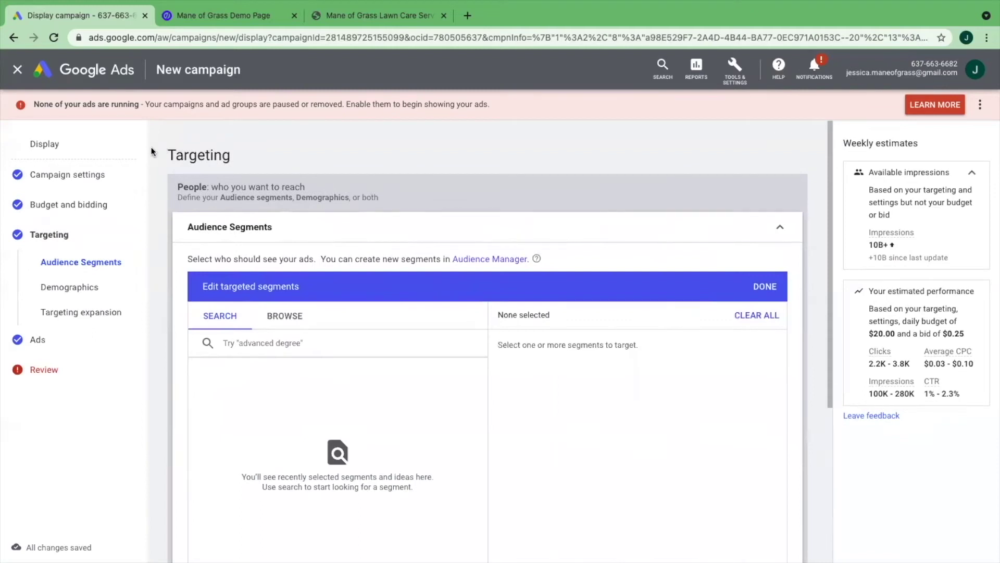
scroll(181, 230, down, 1)
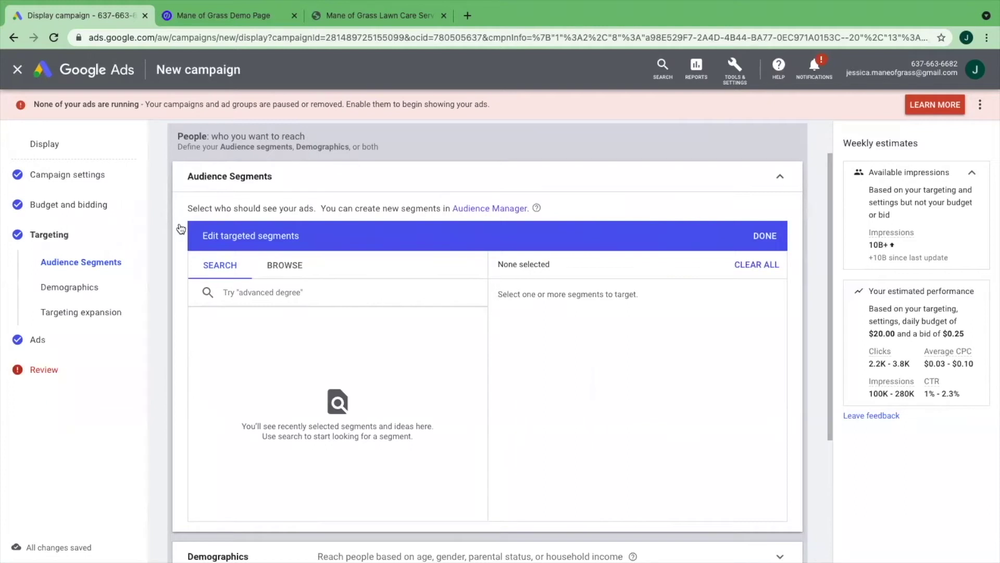
scroll(180, 228, down, 4)
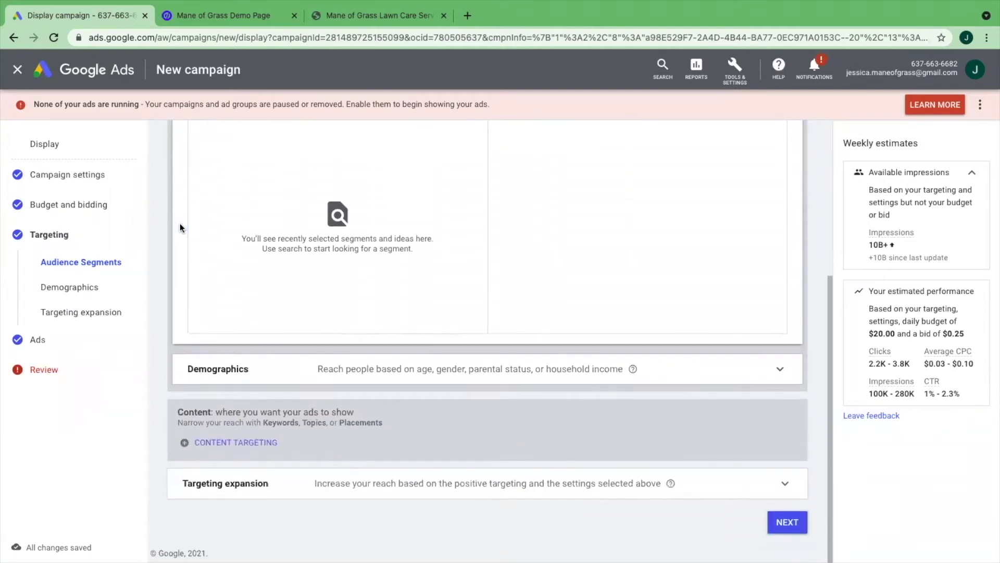
scroll(179, 228, up, 5)
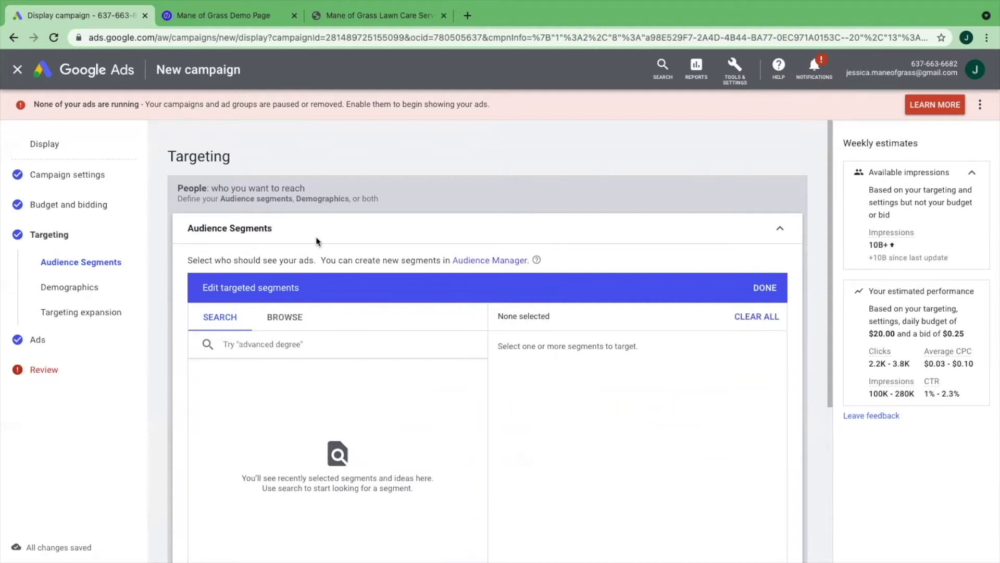
scroll(168, 323, down, 4)
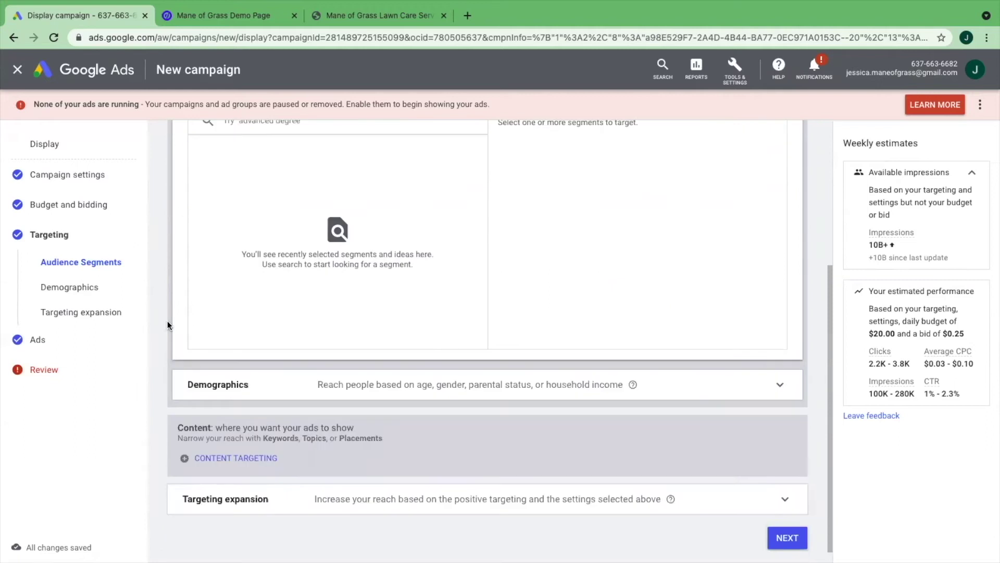
scroll(167, 322, down, 1)
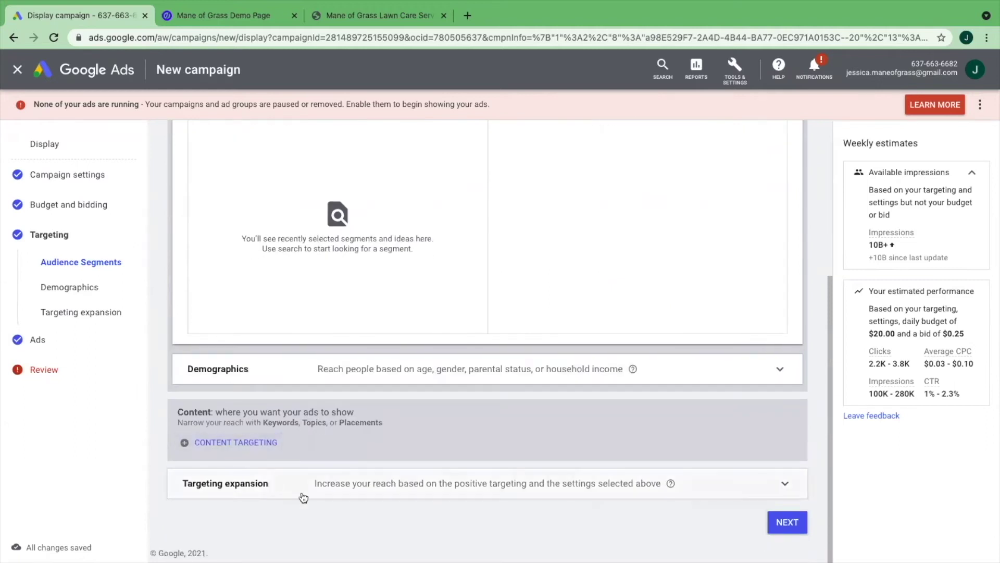
scroll(155, 334, up, 1)
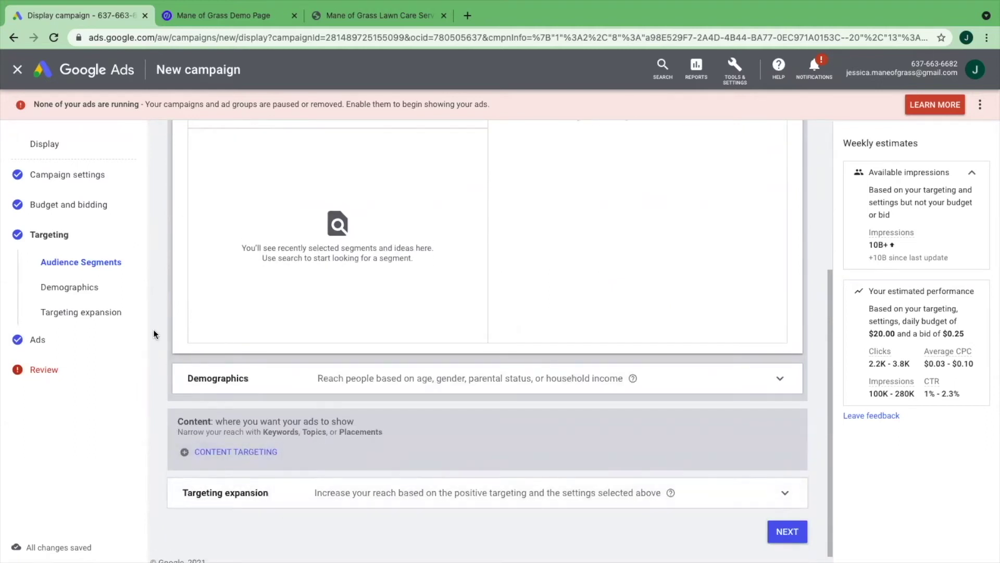
scroll(154, 334, up, 1)
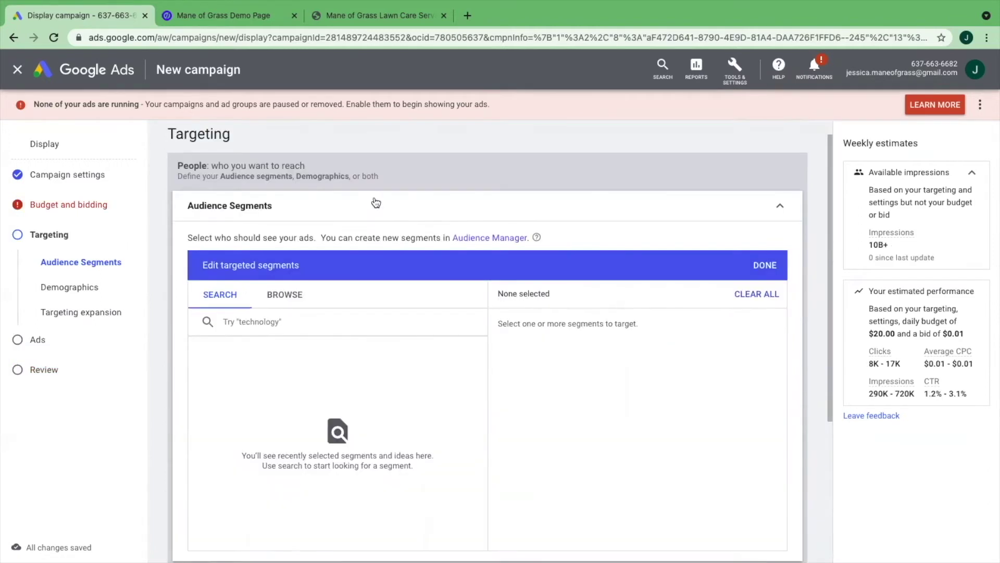
scroll(373, 203, down, 1)
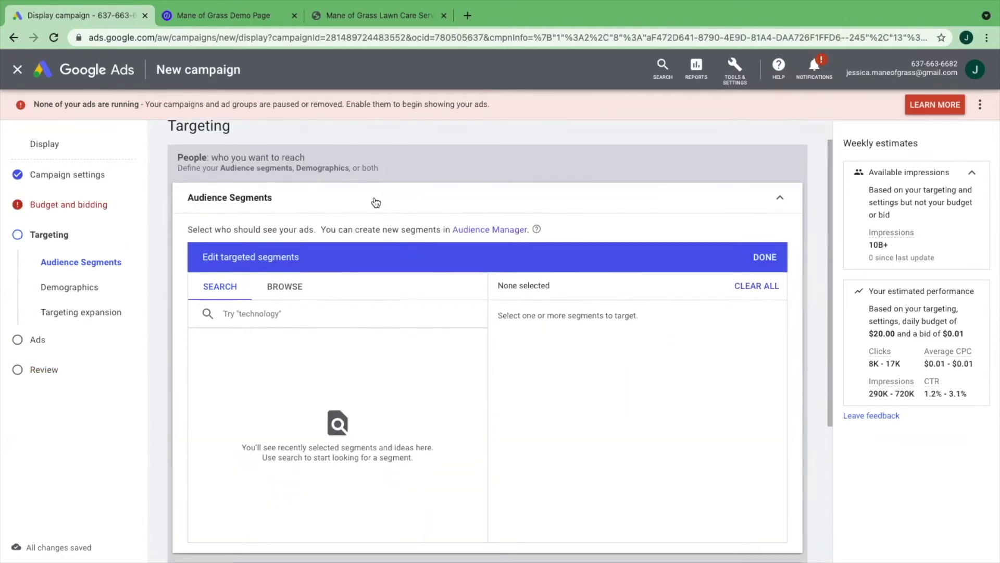
scroll(404, 234, down, 3)
scroll(385, 218, up, 2)
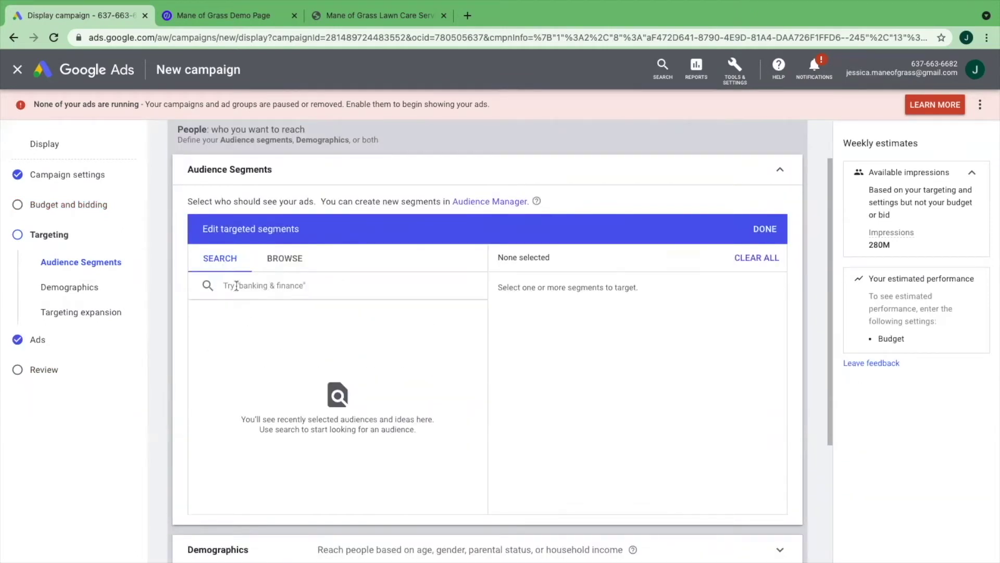
Step: Browse the "Who they are" detailed demographics segments, checking the Education and Homeownership Status options, and return to the segment categories
click(285, 266)
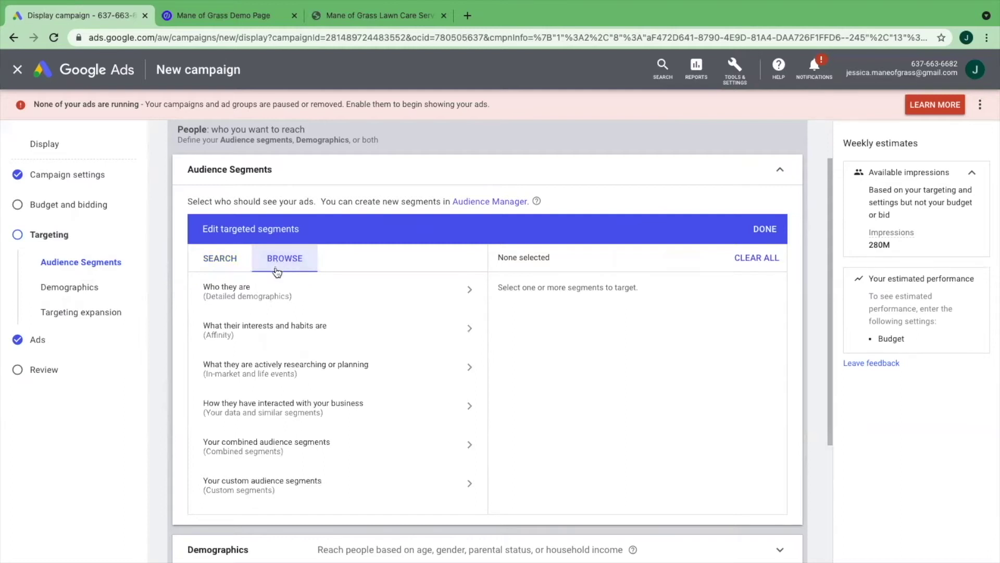
click(276, 291)
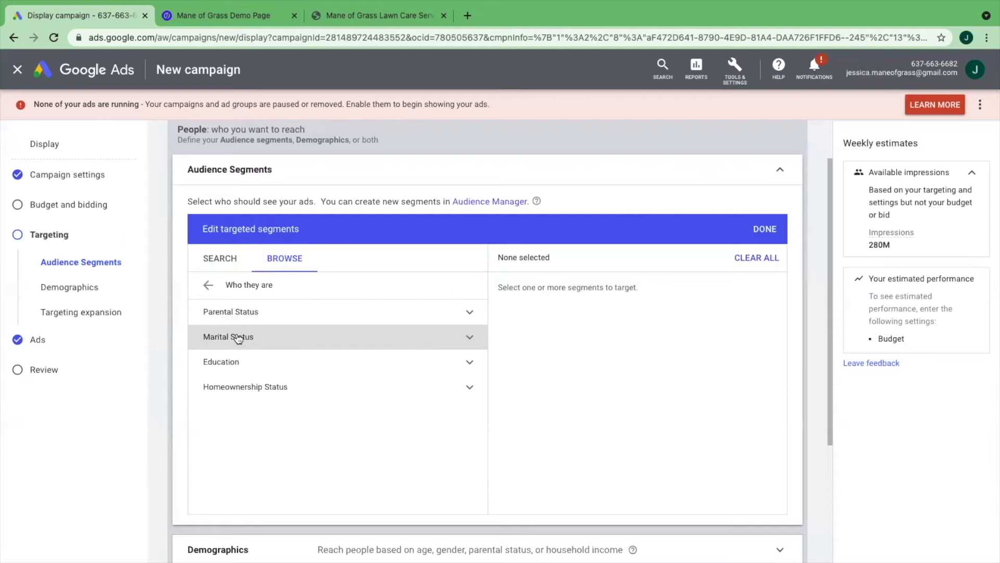
click(285, 362)
click(285, 362)
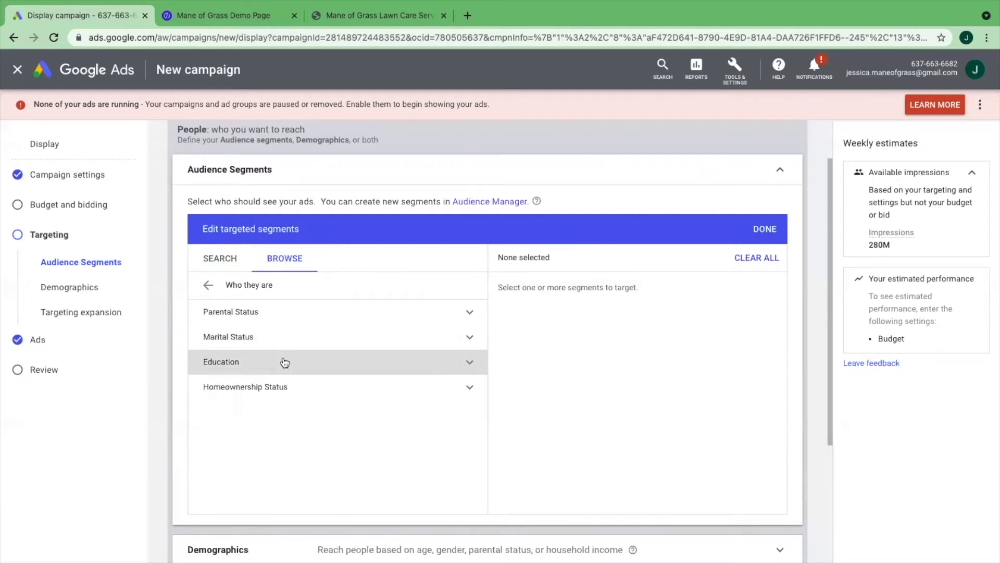
click(285, 388)
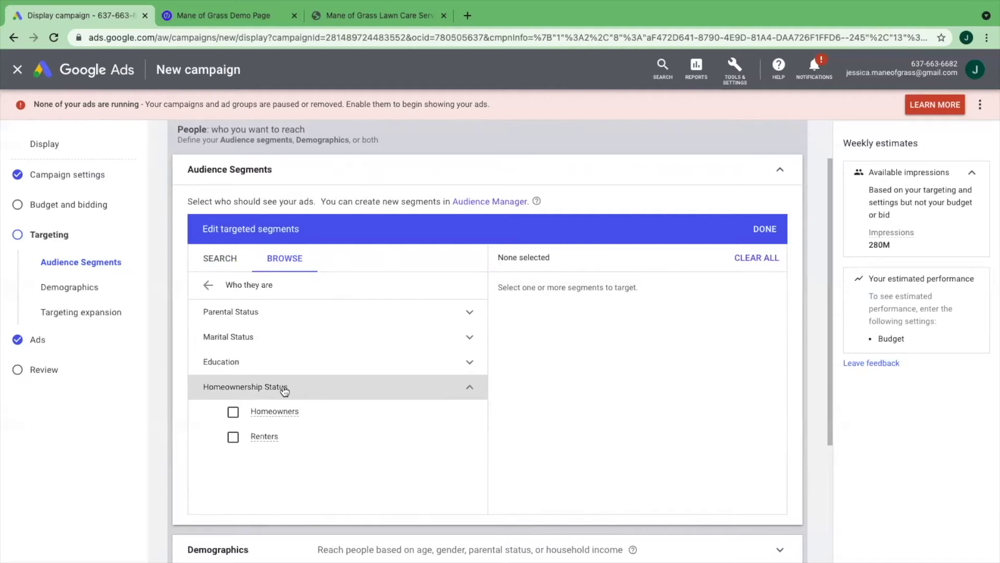
click(284, 387)
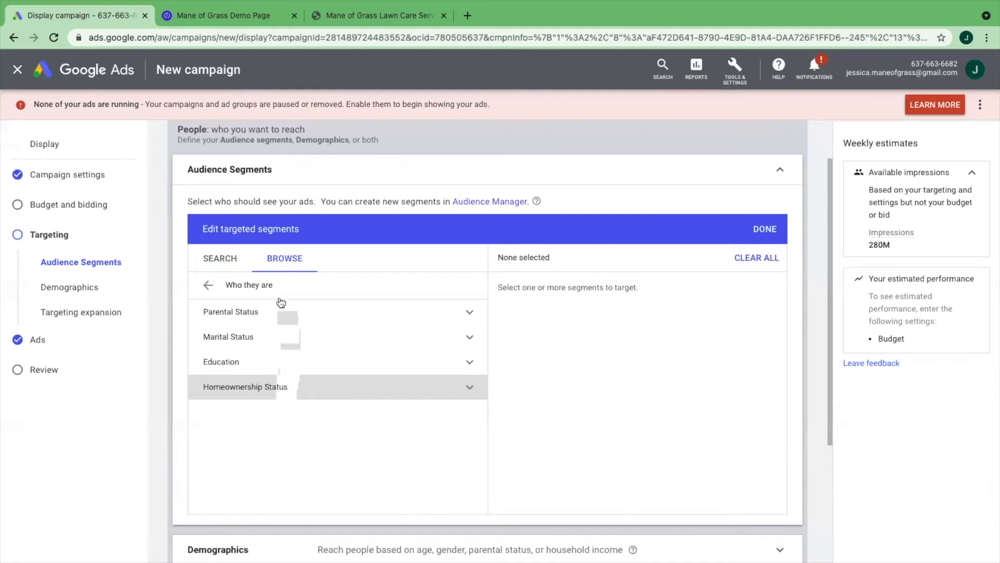
click(208, 284)
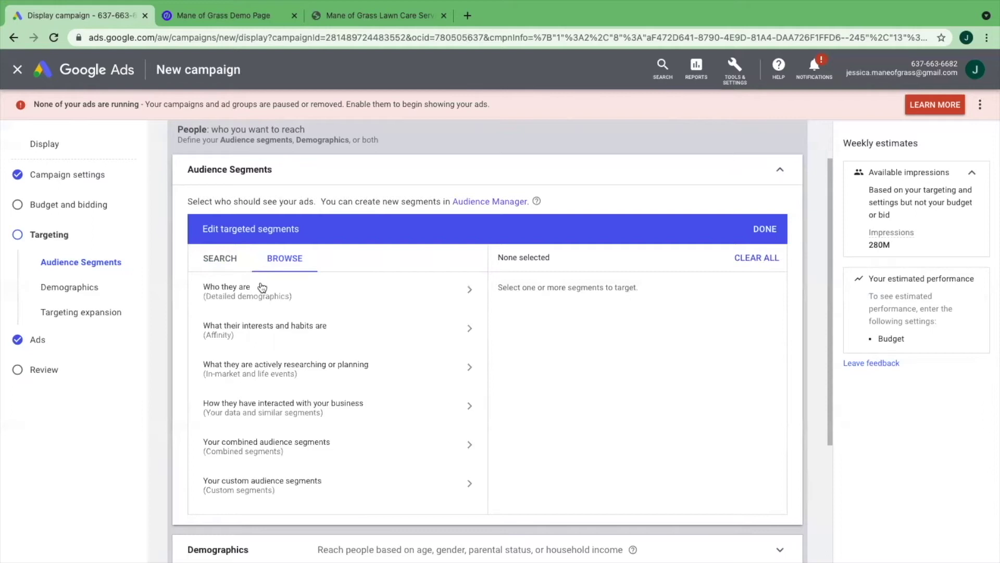
Step: Browse the affinity segments for interests and habits, examining the Banking & Finance and Beauty & Wellness subsegments and the Frequently Visits Salons details
click(307, 328)
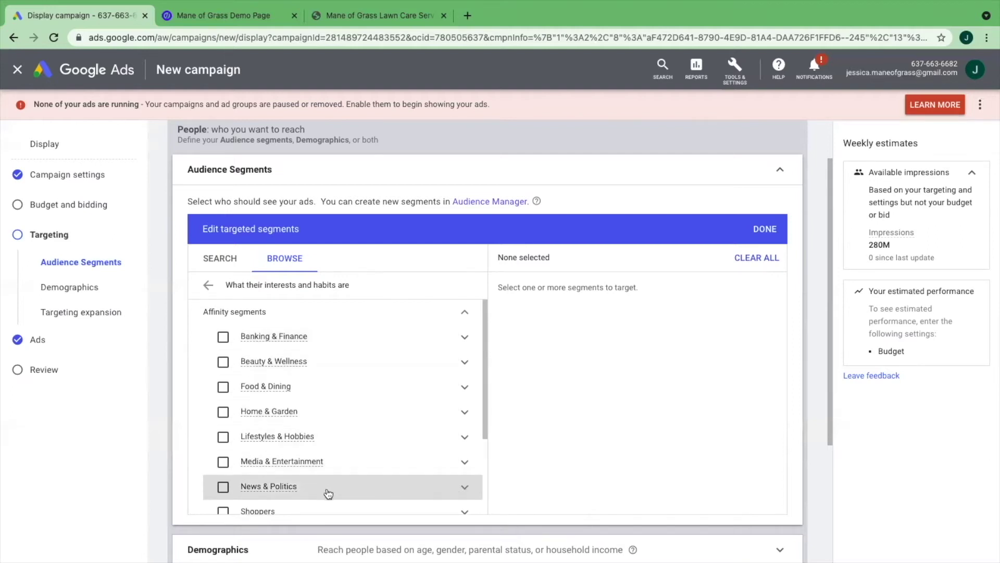
click(463, 338)
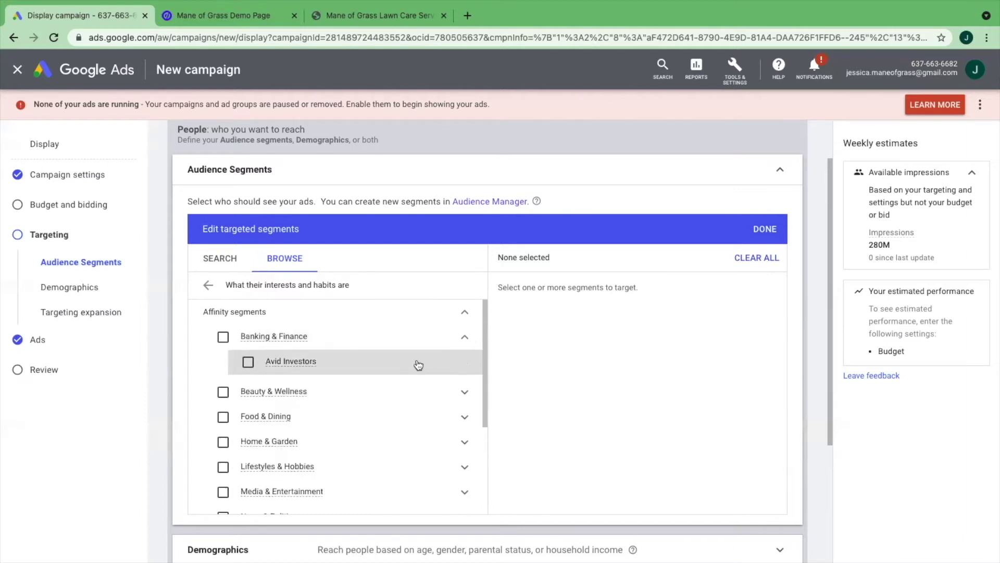
click(464, 339)
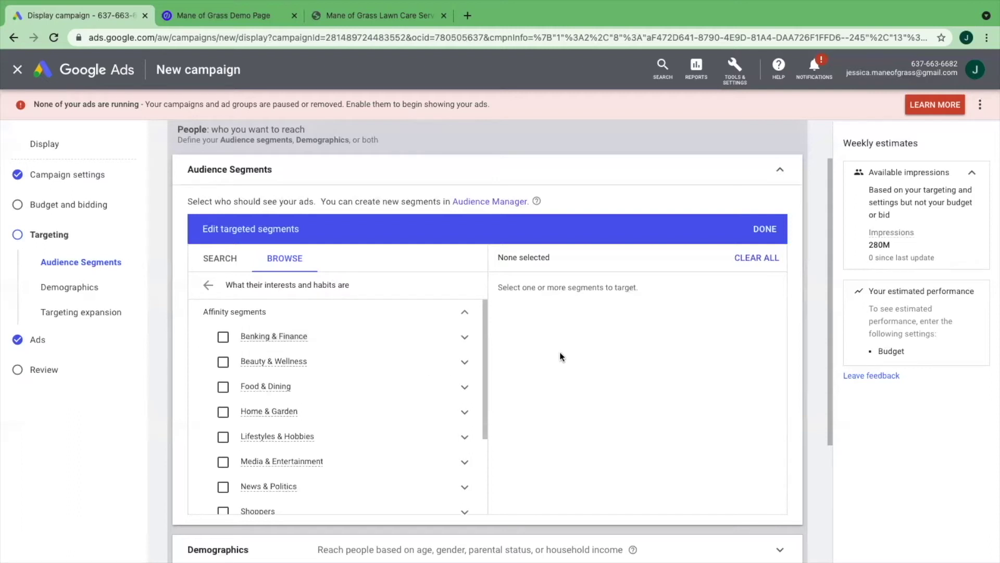
click(465, 364)
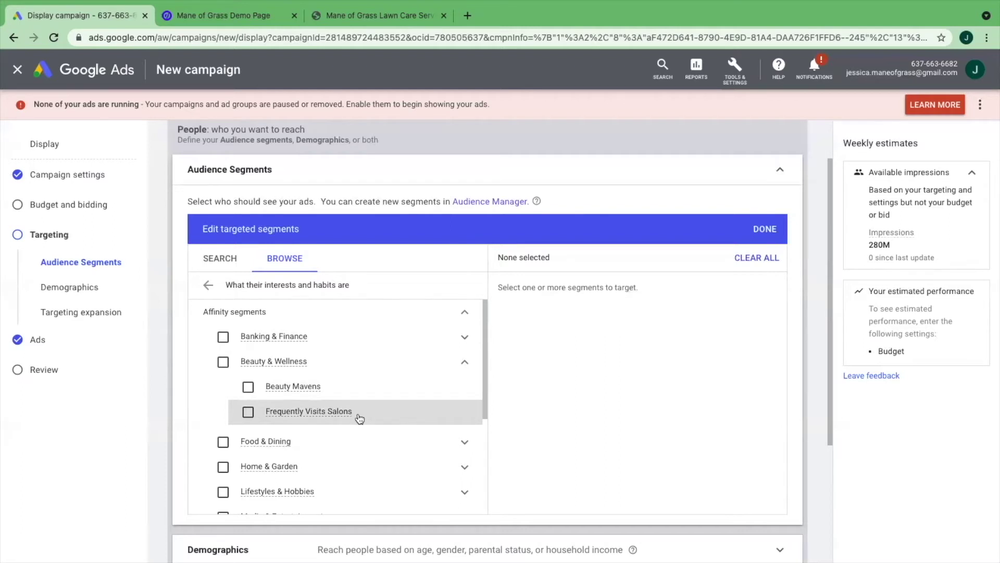
mouse_move(339, 415)
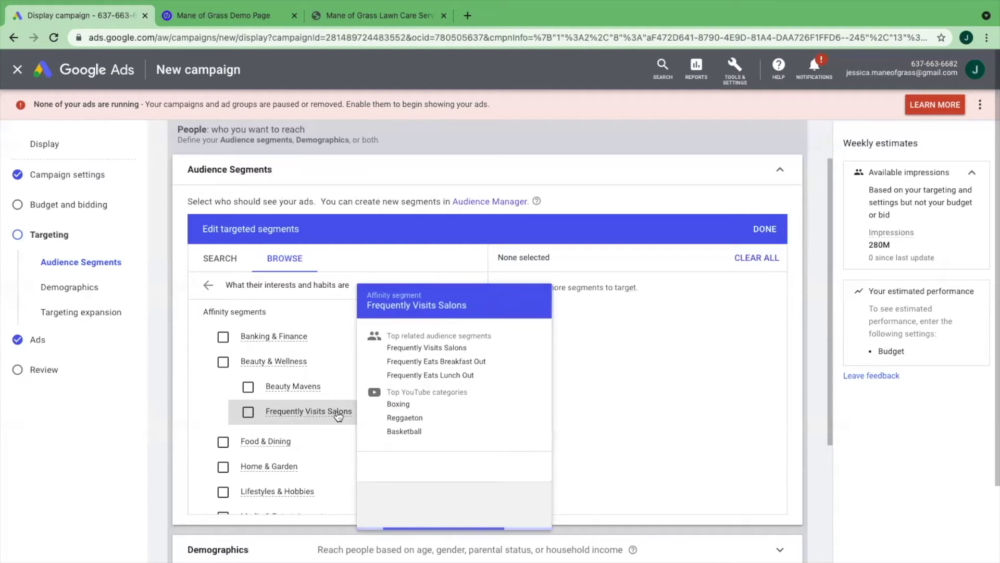
scroll(416, 401, down, 1)
scroll(417, 399, down, 2)
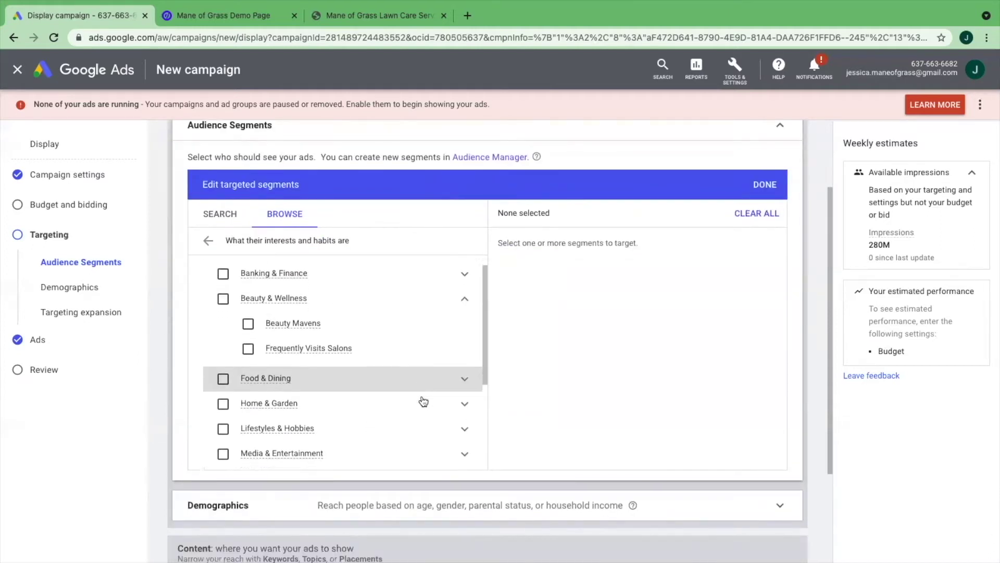
scroll(416, 375, up, 1)
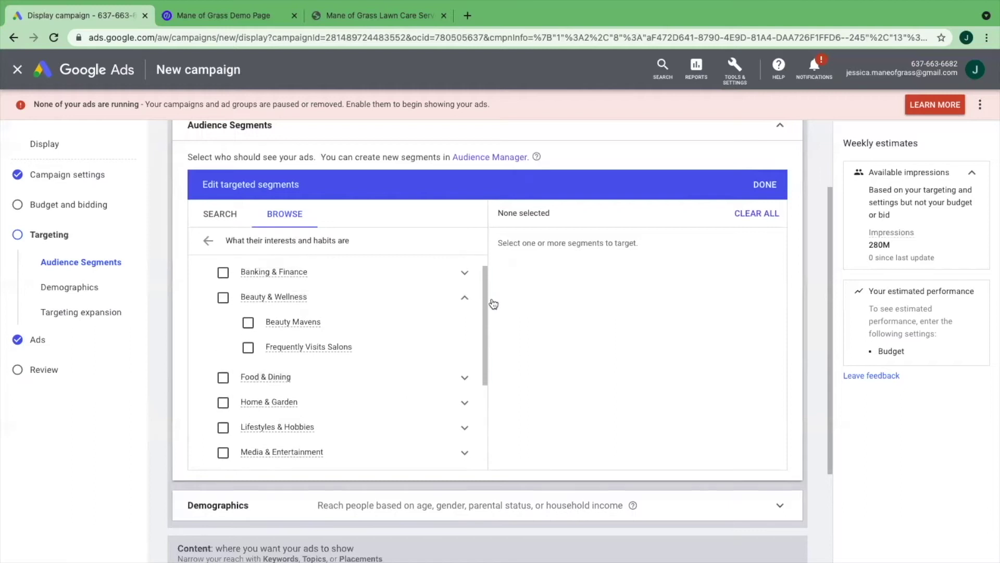
click(464, 297)
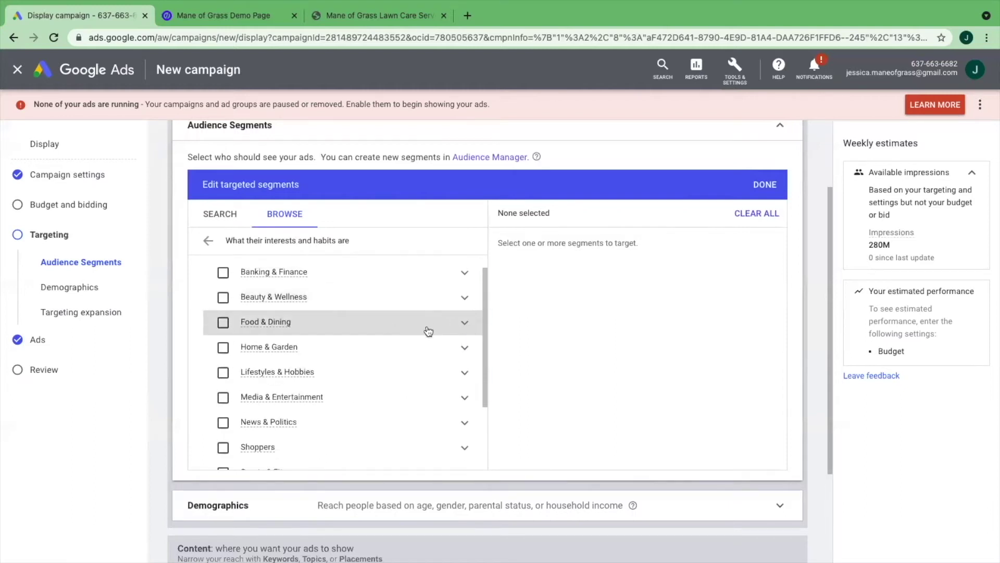
right_click(464, 355)
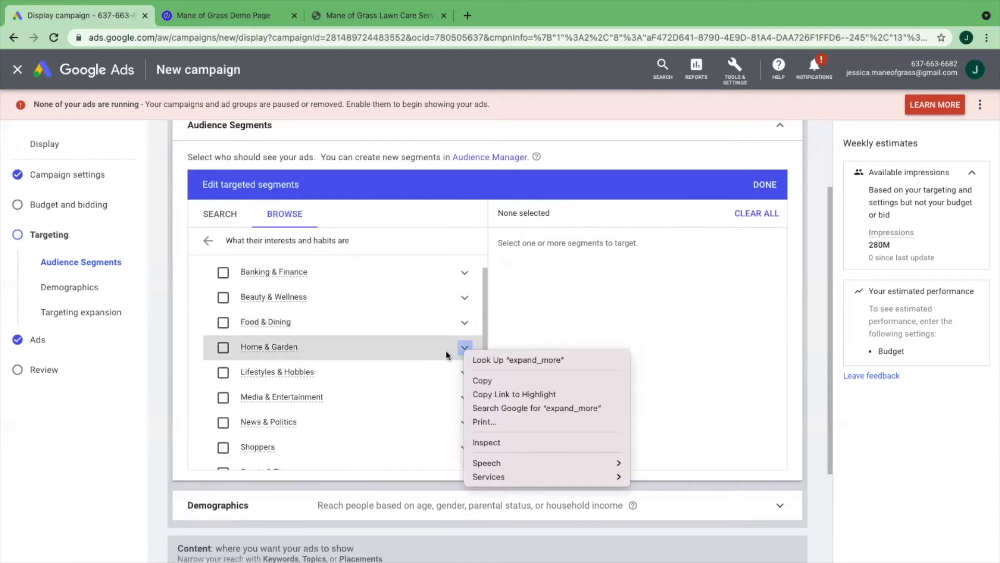
click(443, 353)
scroll(428, 379, down, 1)
scroll(429, 379, down, 4)
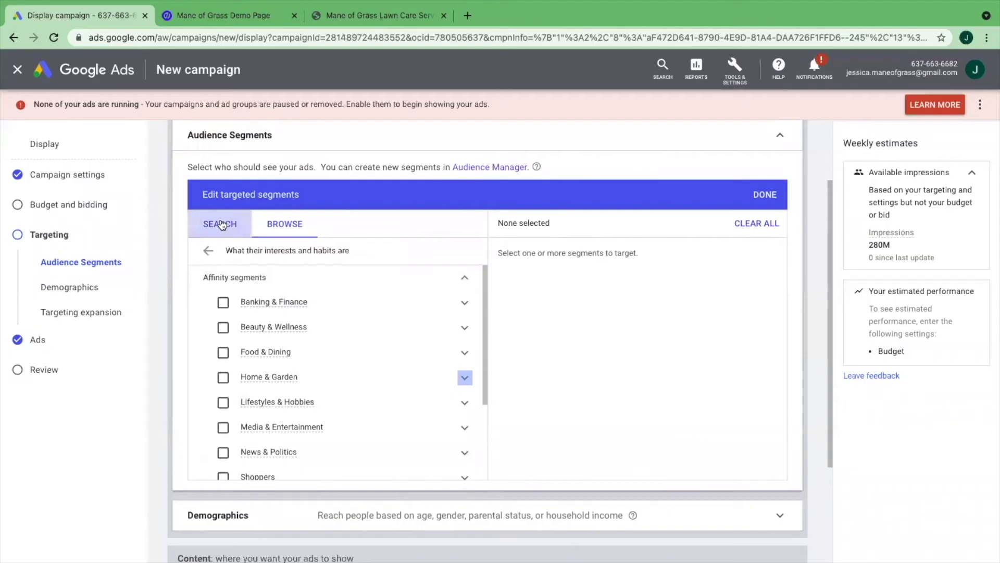
Step: Search the audience segments for "residential properties" and read the details of the Residential Properties and Real Estate in-market segments
click(221, 225)
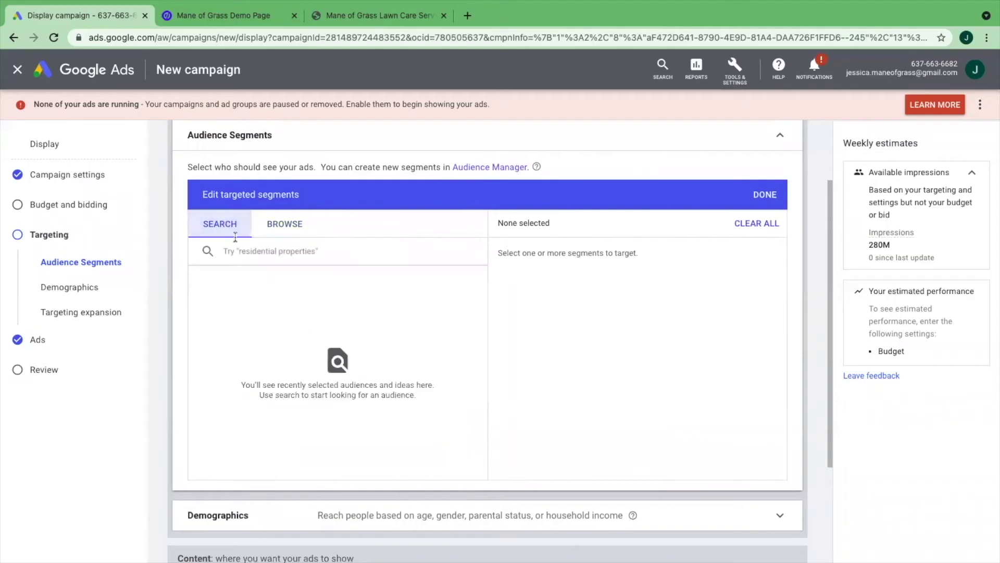
click(260, 252)
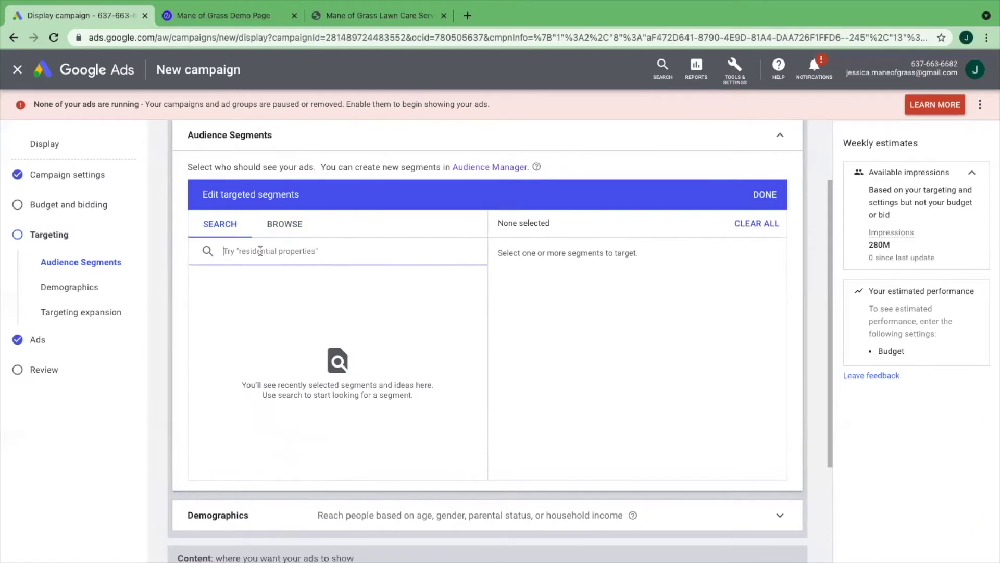
text(residential )
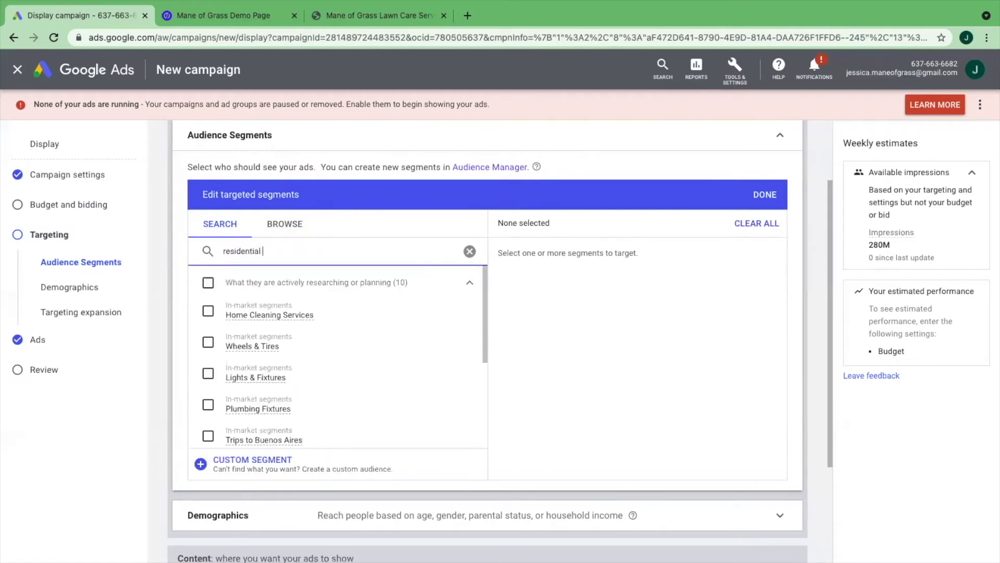
text(properties)
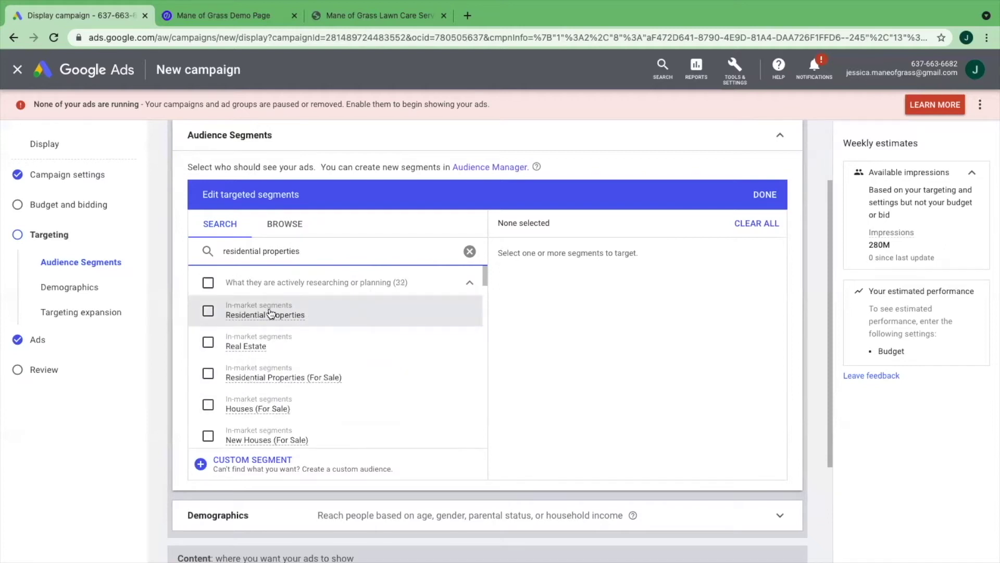
mouse_move(270, 313)
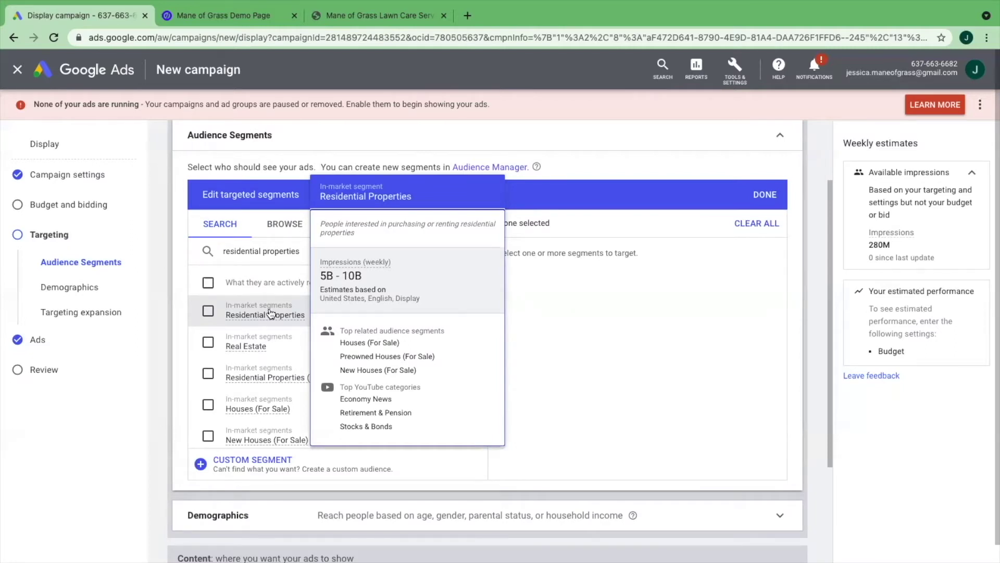
mouse_move(255, 345)
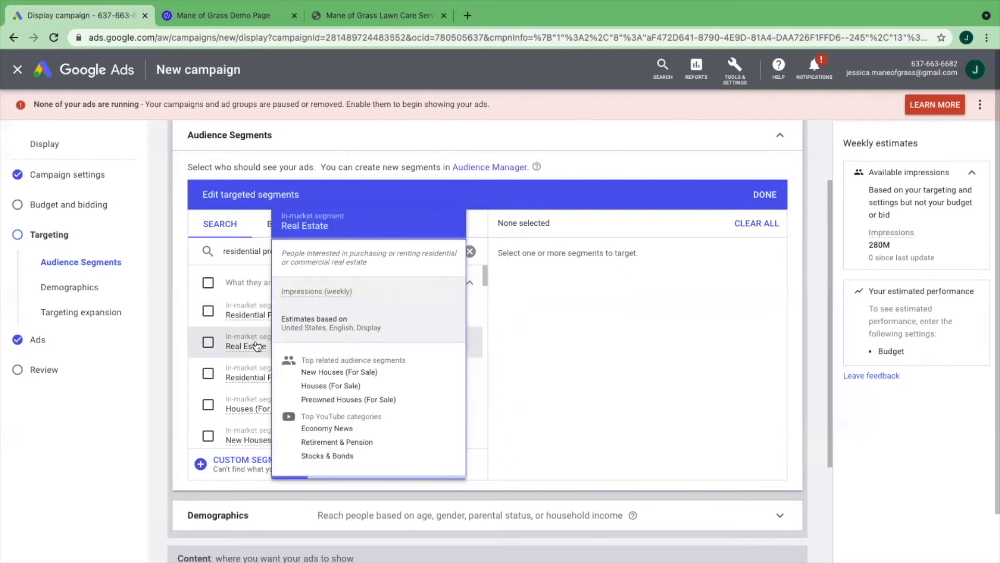
Step: Search the audience segments for "fitness" and read the expanded details of the Women's Fitness Tips segment
click(315, 253)
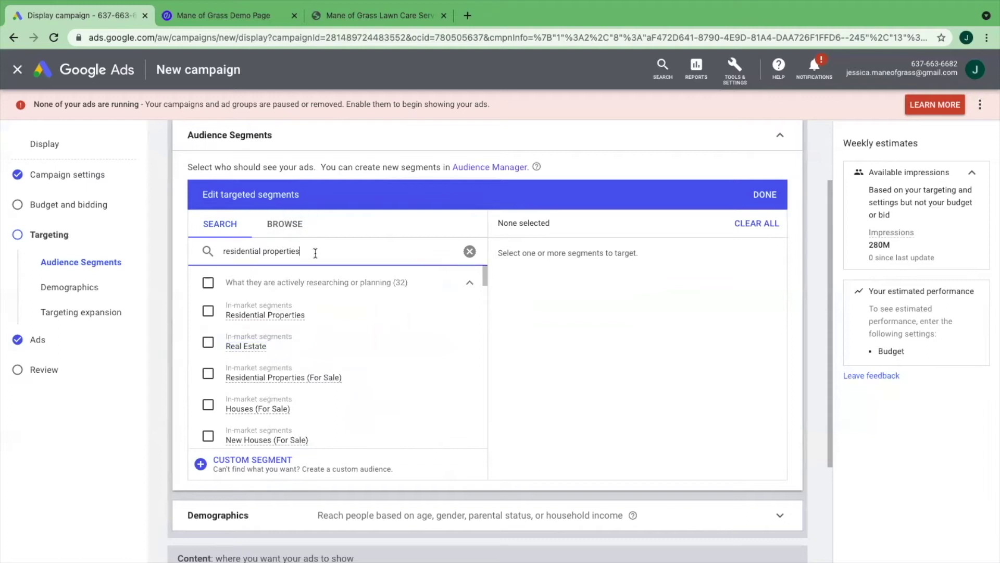
drag(315, 253, 221, 255)
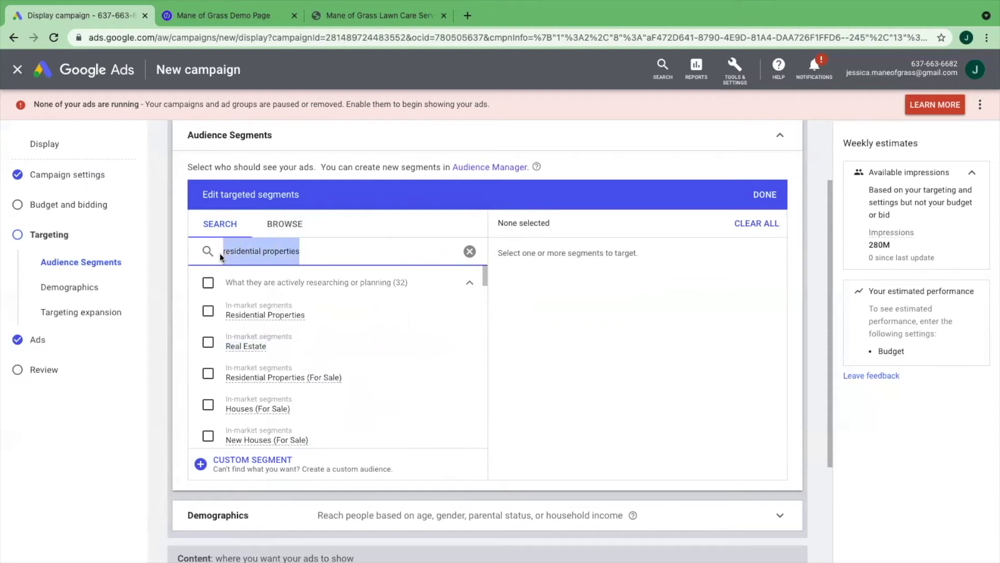
key(BackSpace)
text(fitness)
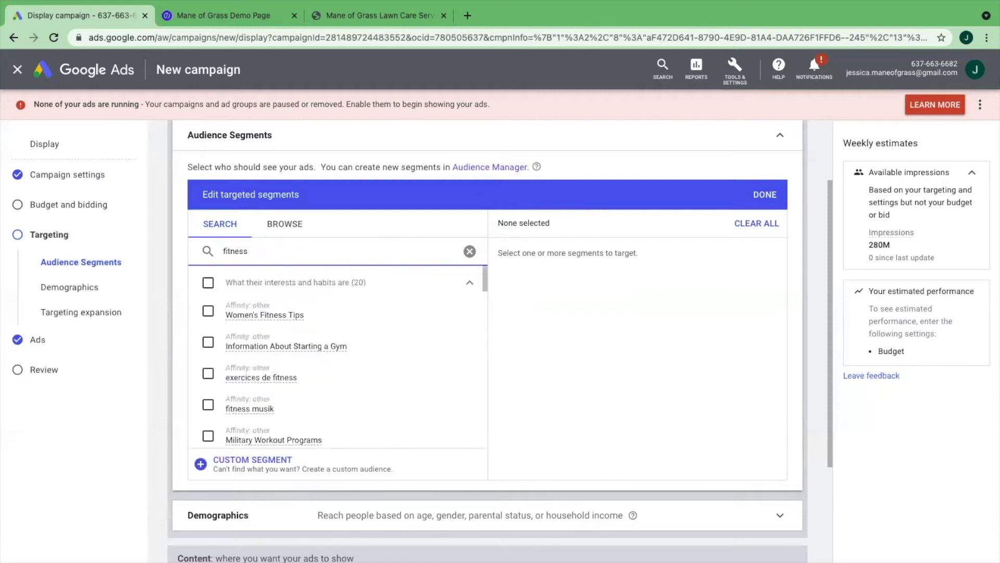
click(286, 312)
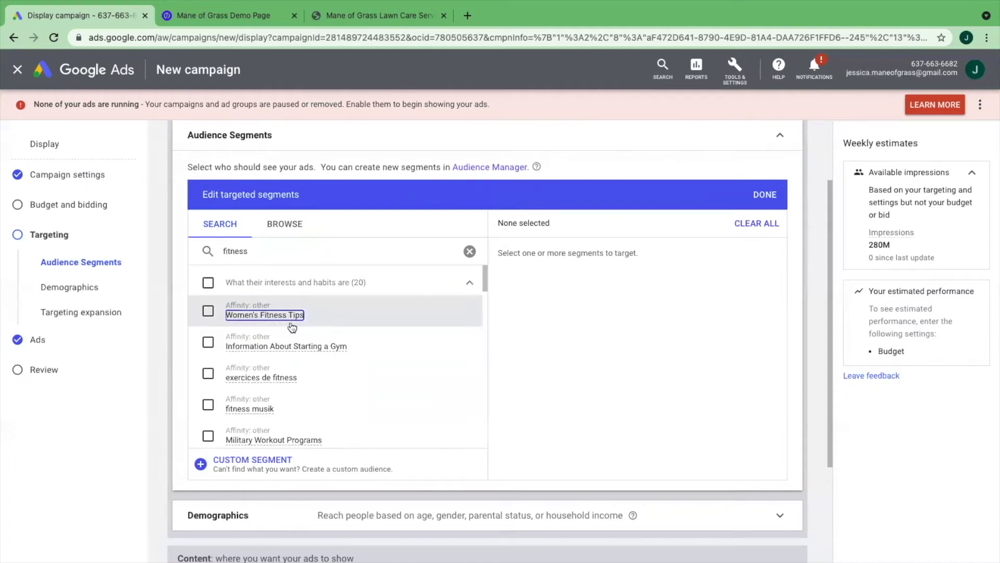
mouse_move(295, 316)
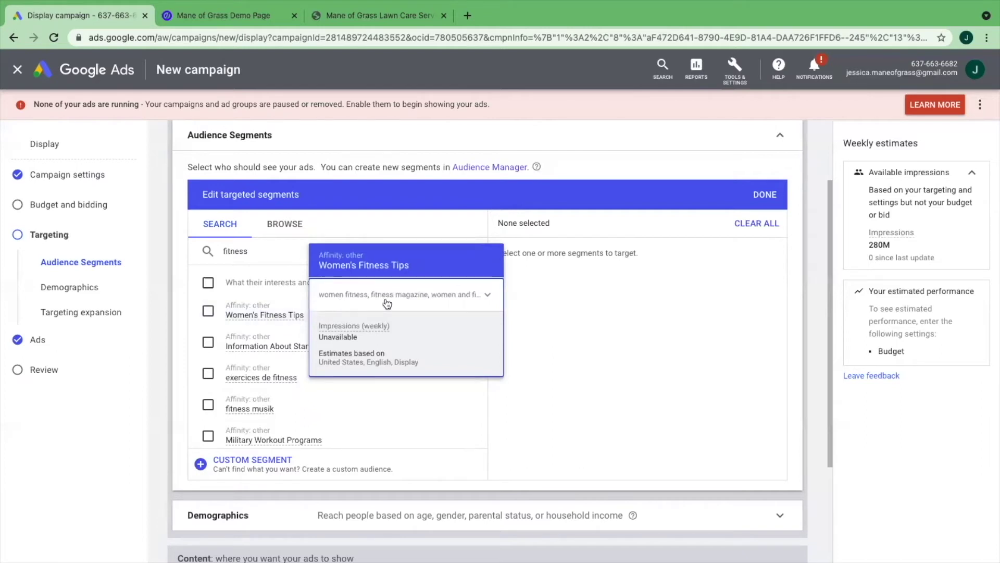
click(486, 296)
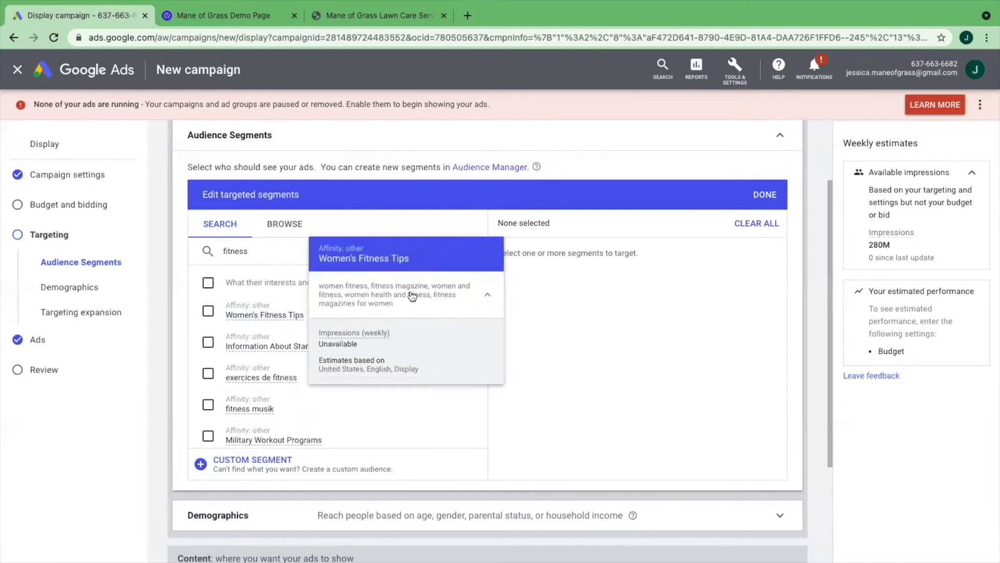
click(207, 313)
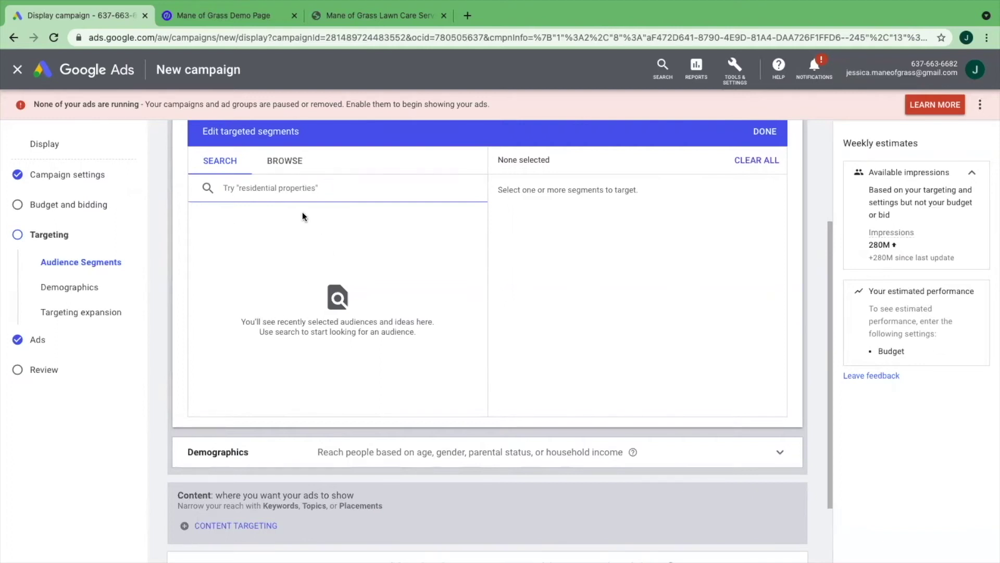
Step: Browse the affinity segment categories for interests and habits from Banking & Finance through Vehicles & Transportation
click(289, 163)
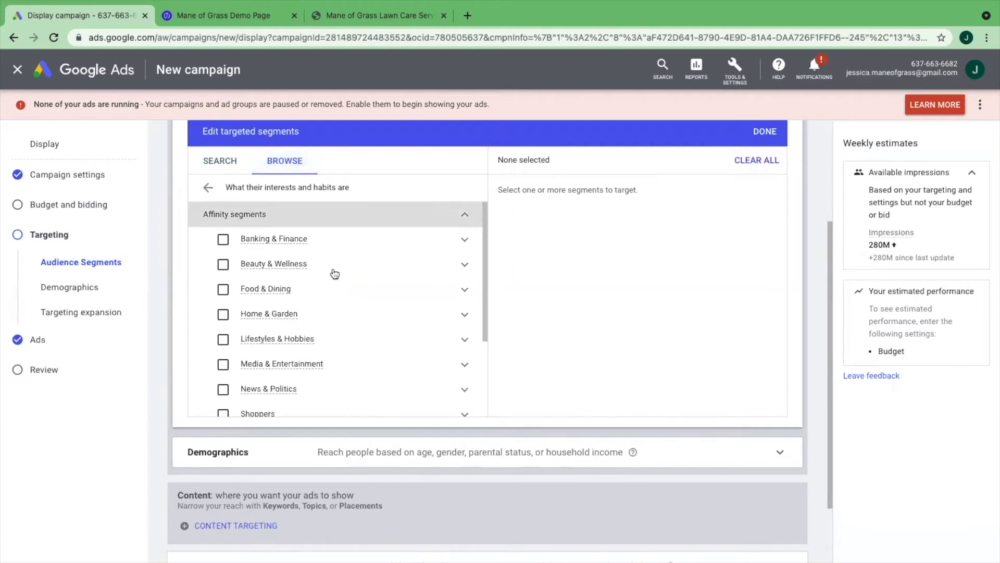
scroll(344, 307, down, 2)
scroll(344, 308, down, 5)
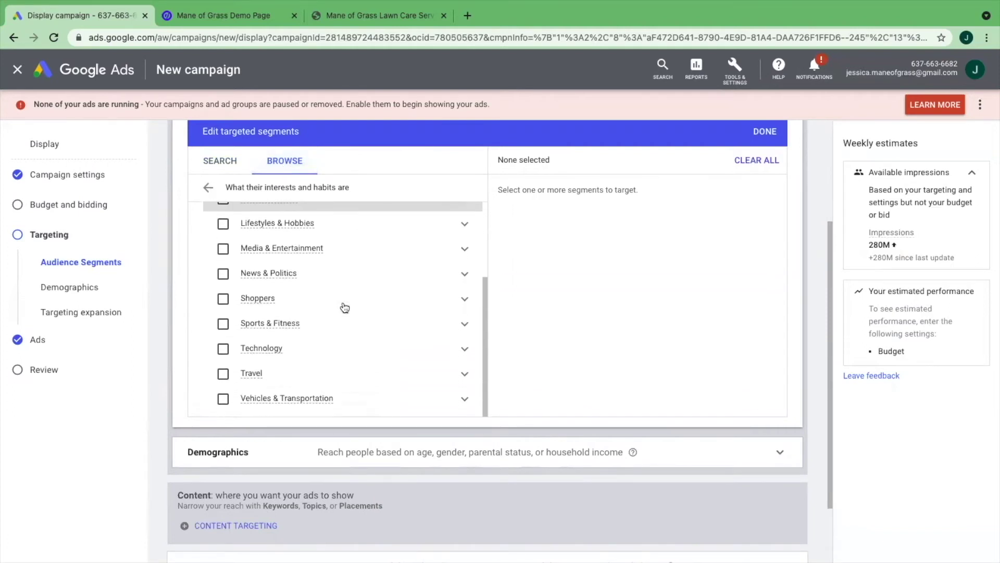
scroll(344, 350, up, 3)
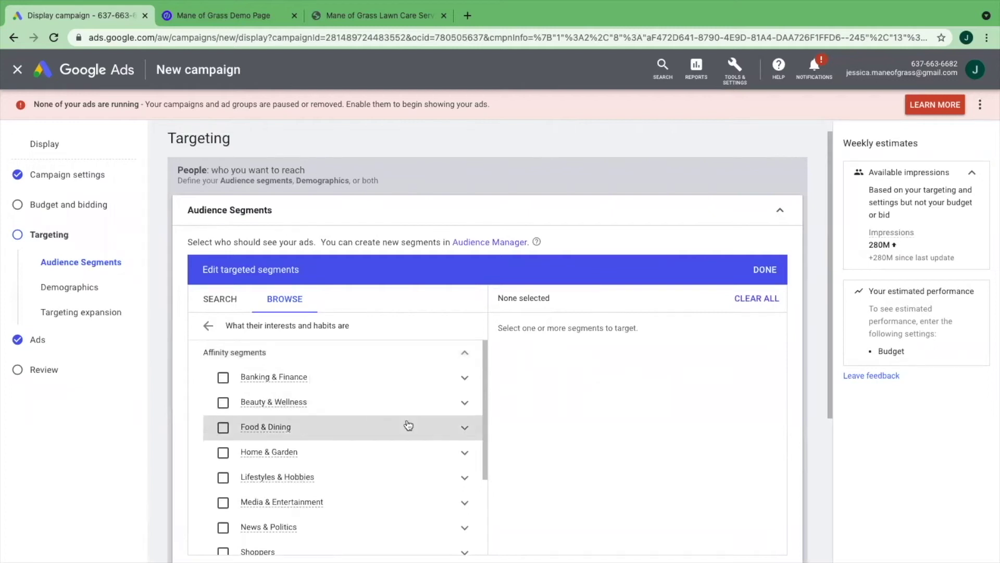
scroll(372, 476, down, 1)
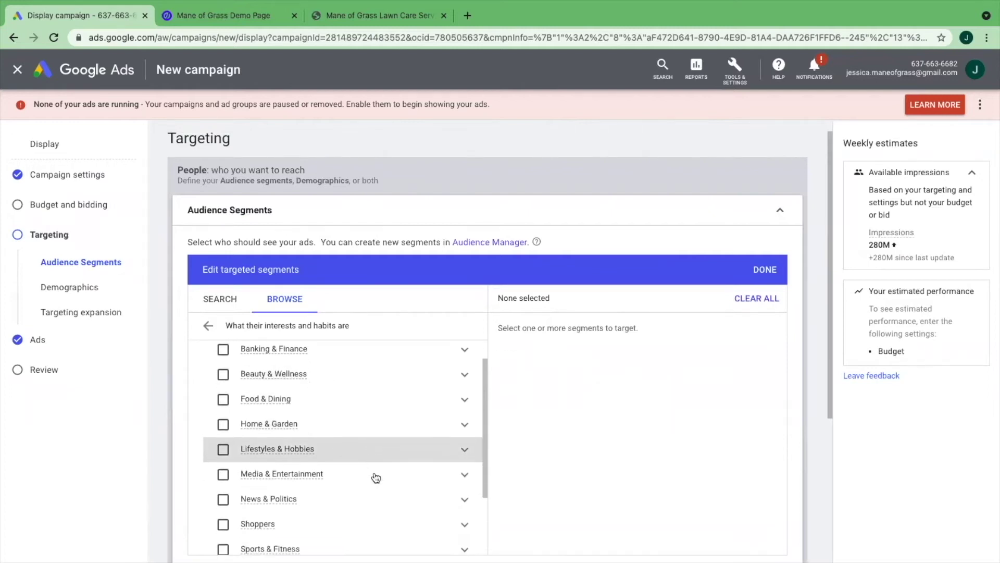
scroll(382, 476, down, 1)
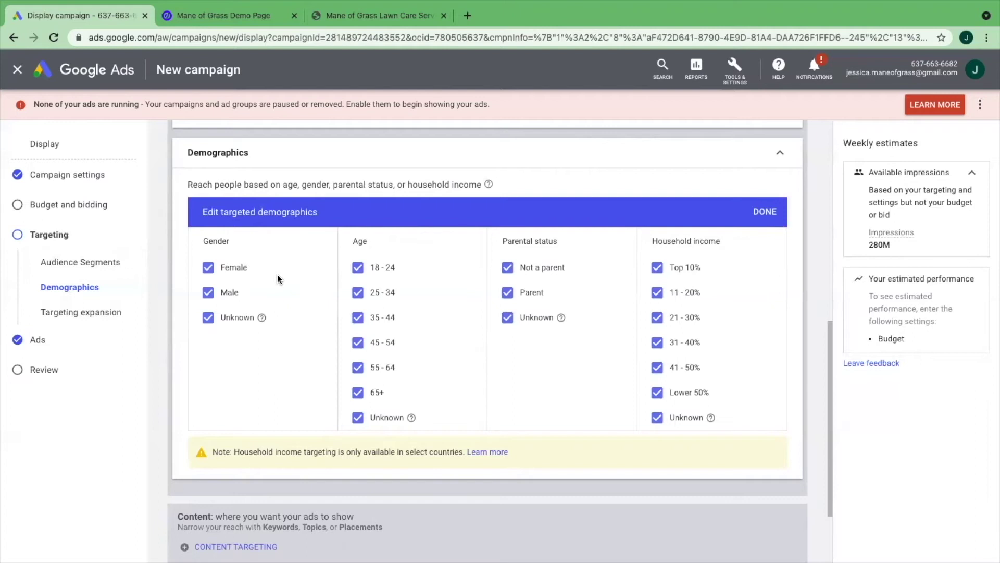
Step: Exclude the Male and Unknown genders and the 18 - 24, 25 - 34 and 35 - 44 age ranges from the targeted demographics
click(208, 292)
click(208, 317)
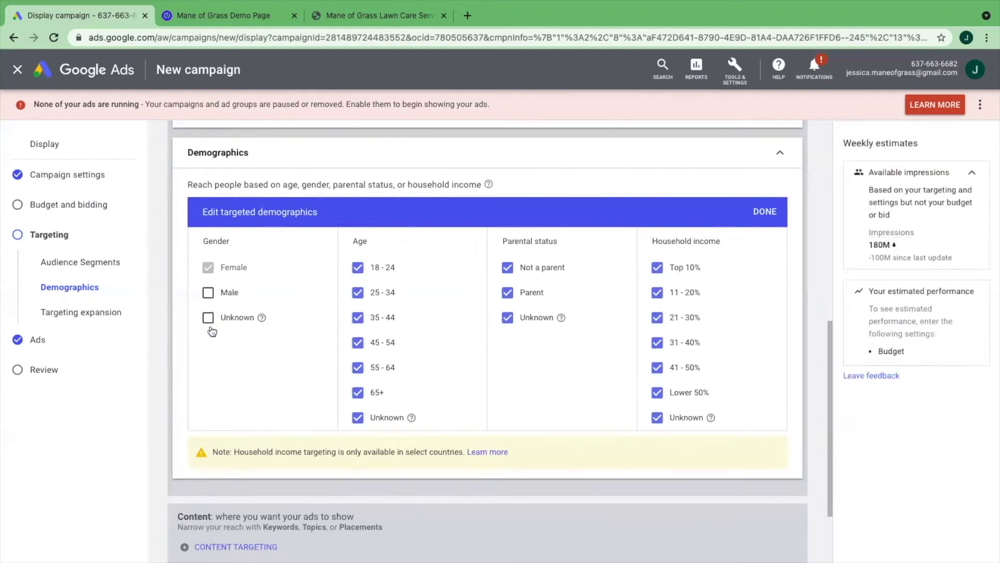
mouse_move(245, 268)
click(357, 318)
click(357, 292)
click(357, 267)
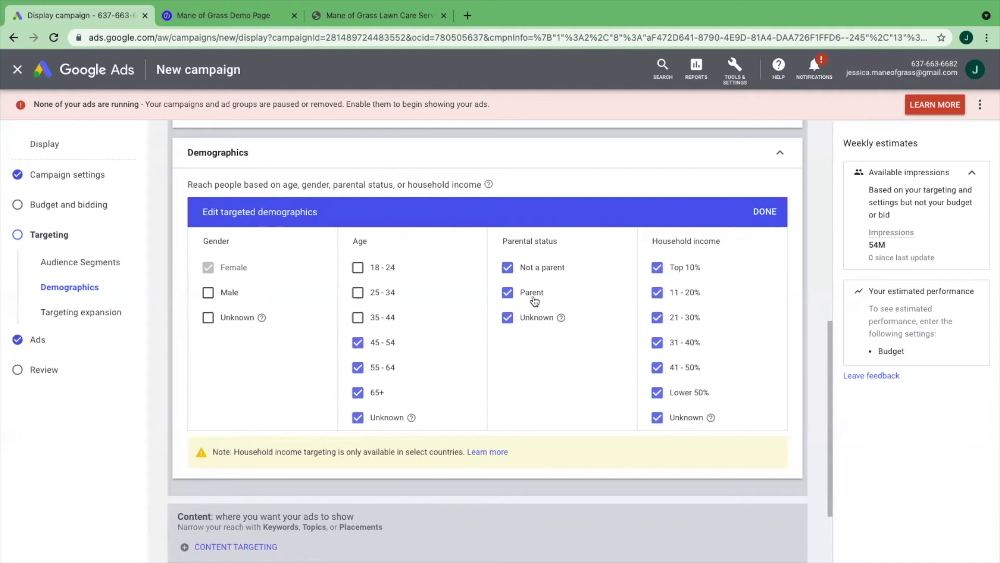
Step: Exclude the Top 10%, 11 - 20%, 21 - 30%, 31 - 40% and 41 - 50% household income brackets from the targeted demographics
scroll(529, 323, down, 1)
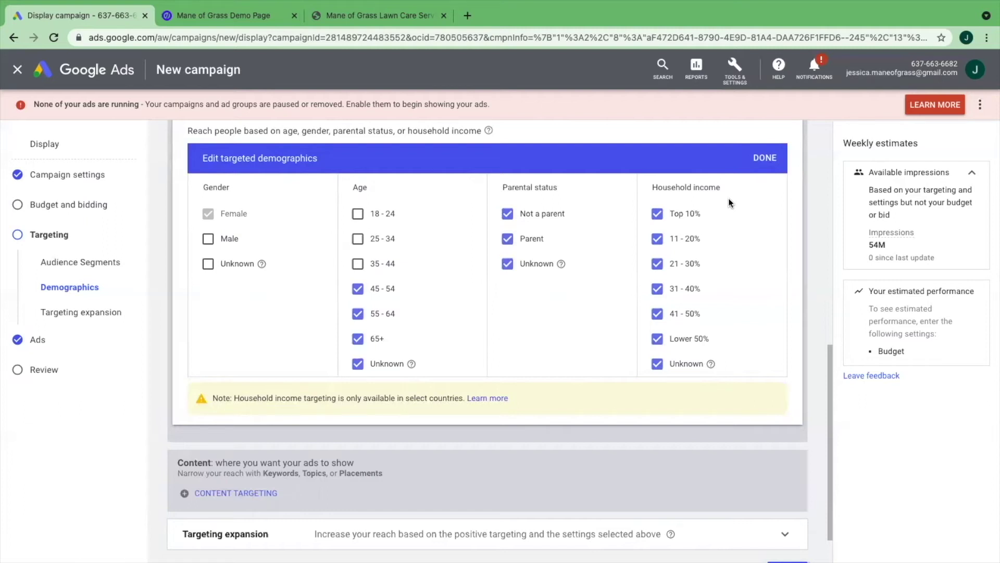
click(658, 214)
click(658, 238)
click(658, 264)
click(657, 289)
click(658, 315)
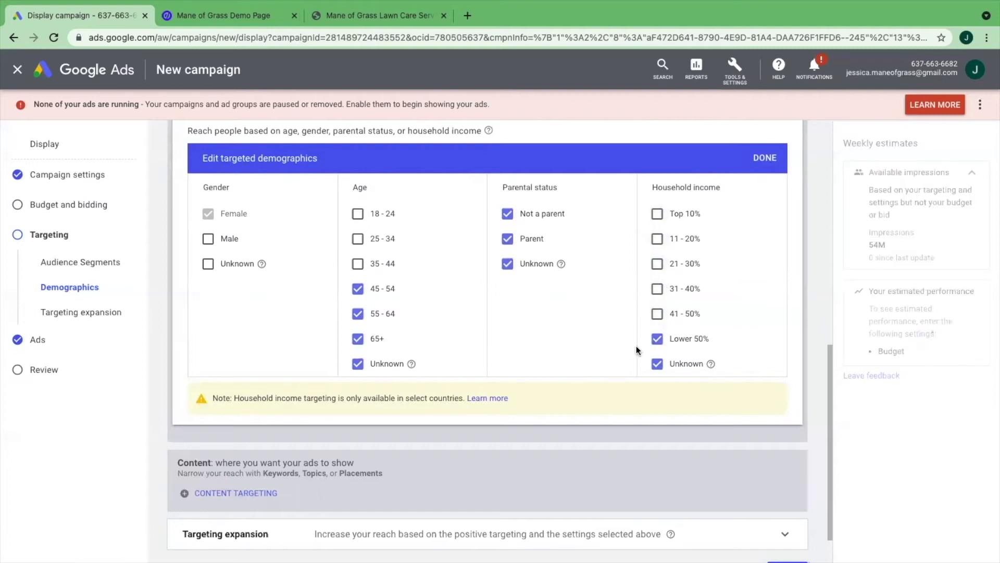
Step: Add Keywords as a content targeting section, look over its keyword entry area and collapse it
scroll(736, 326, down, 1)
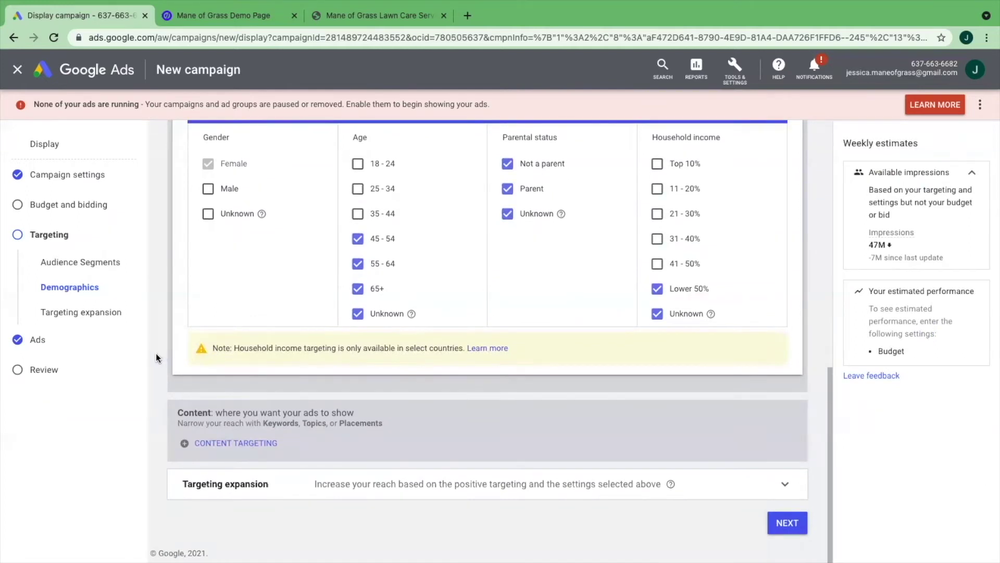
click(231, 443)
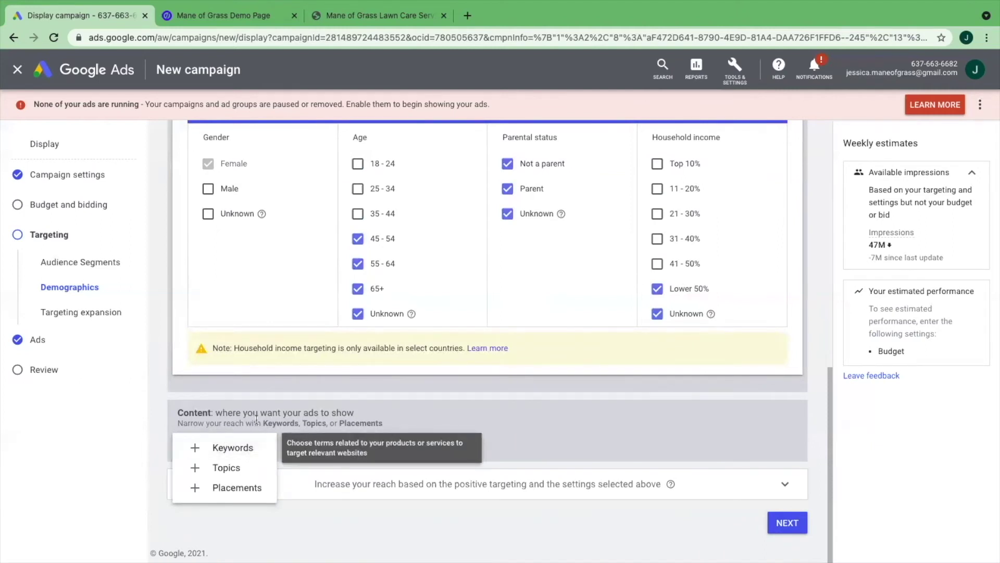
click(221, 450)
scroll(323, 436, down, 5)
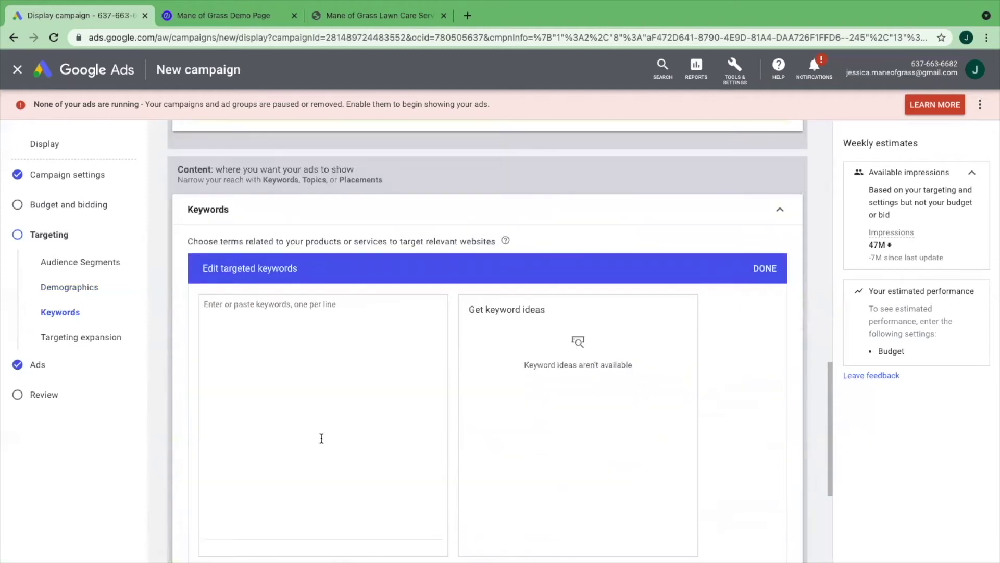
scroll(323, 436, up, 4)
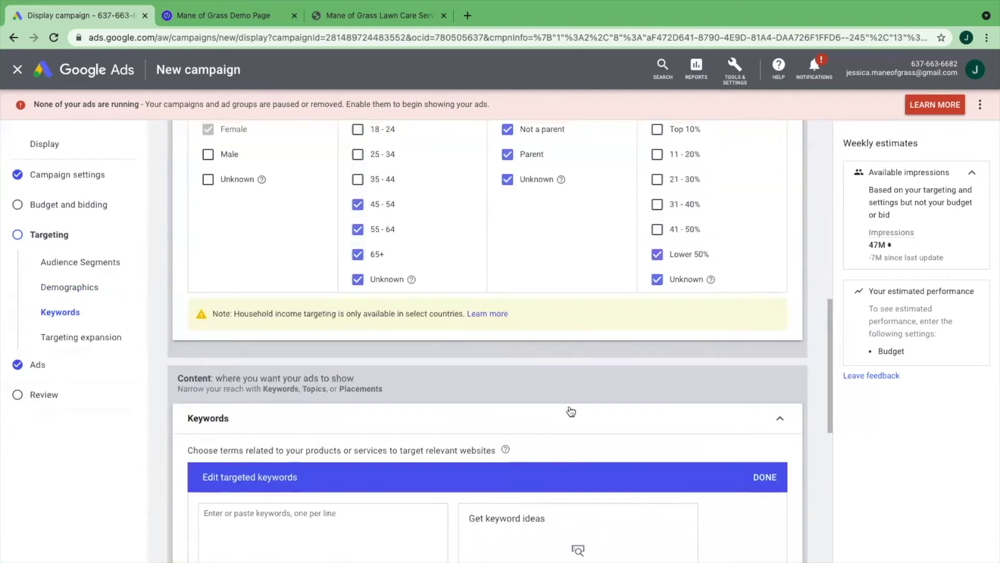
click(780, 417)
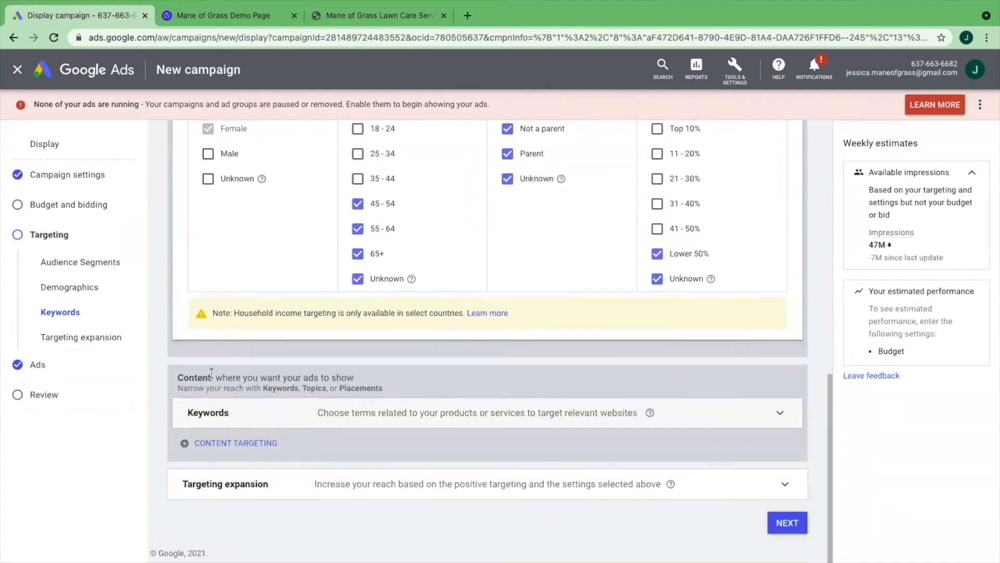
Step: Add Topics as a content targeting section and look through the available topic categories
click(236, 443)
click(249, 464)
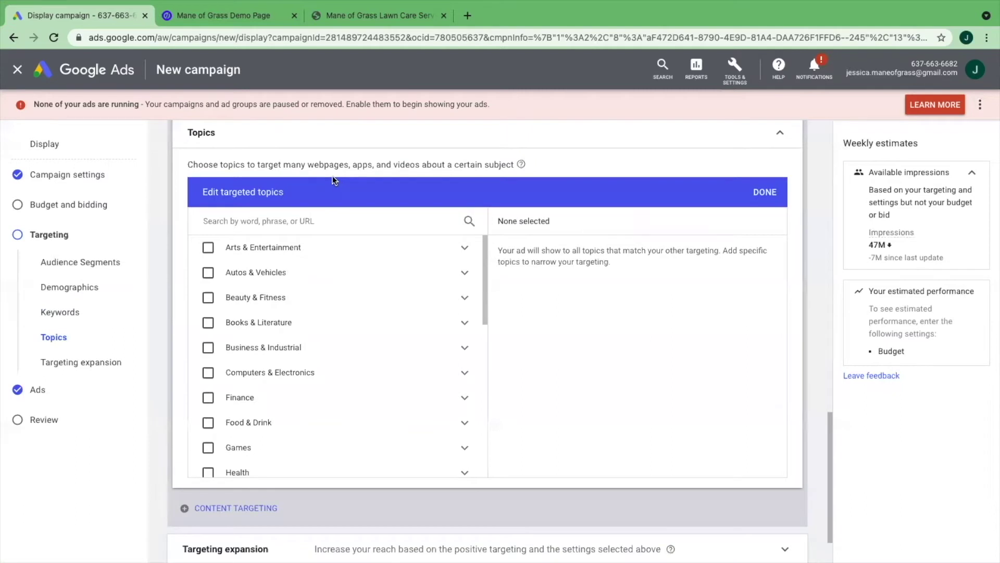
click(236, 225)
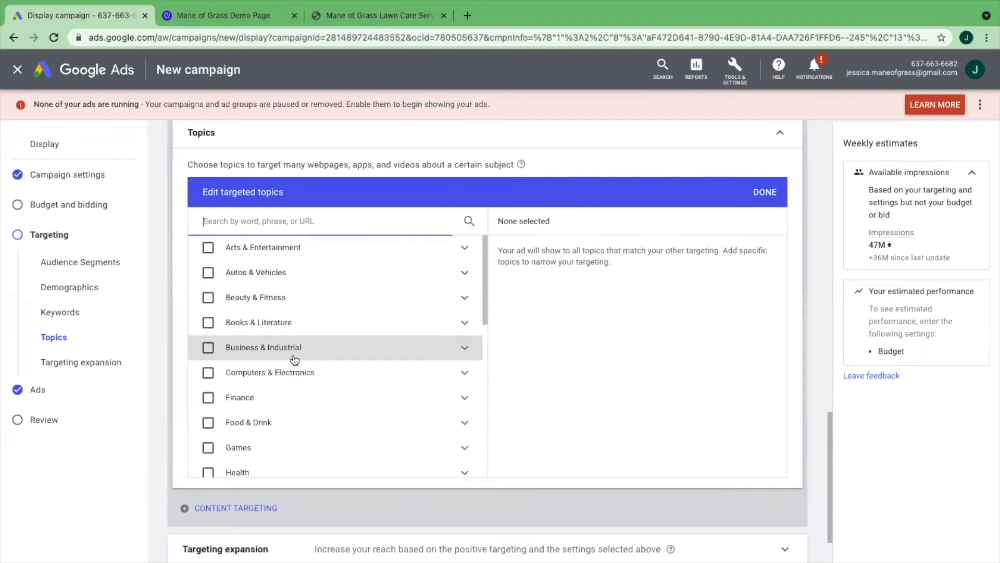
scroll(295, 361, down, 3)
scroll(295, 360, up, 3)
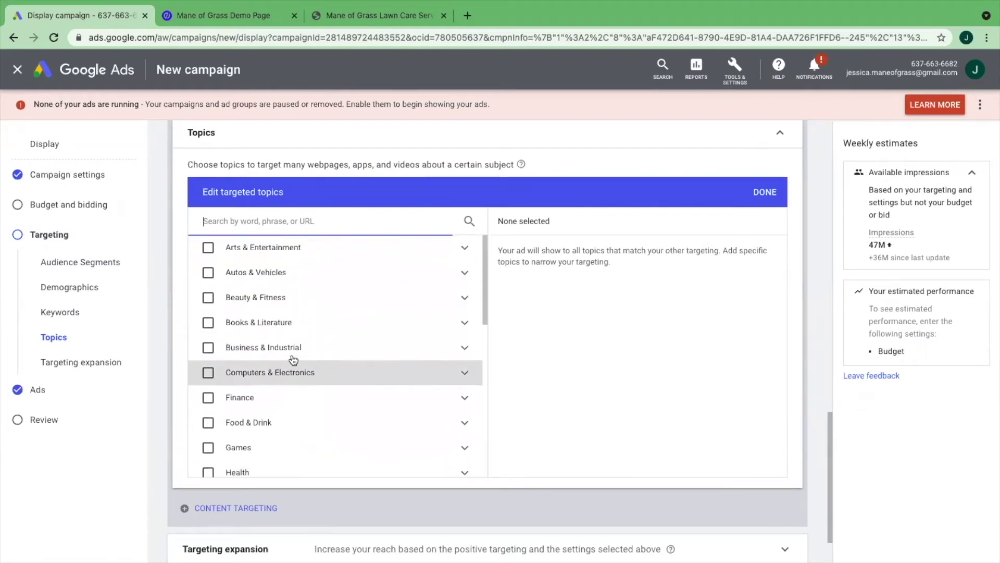
Step: Try targeting the whole Arts & Entertainment topic, look through its subtopics, and deselect the topic and collapse its list
click(207, 247)
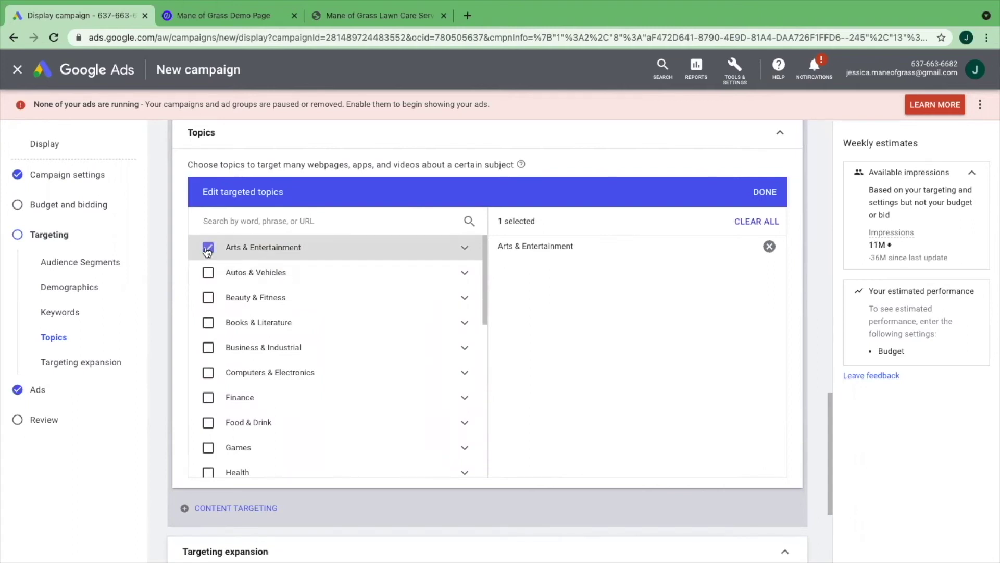
click(238, 249)
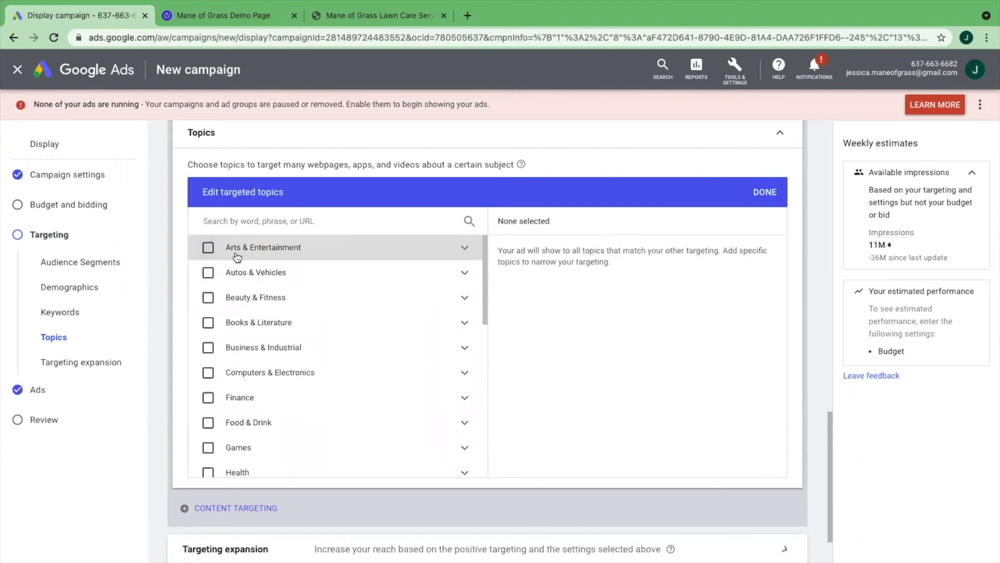
click(464, 251)
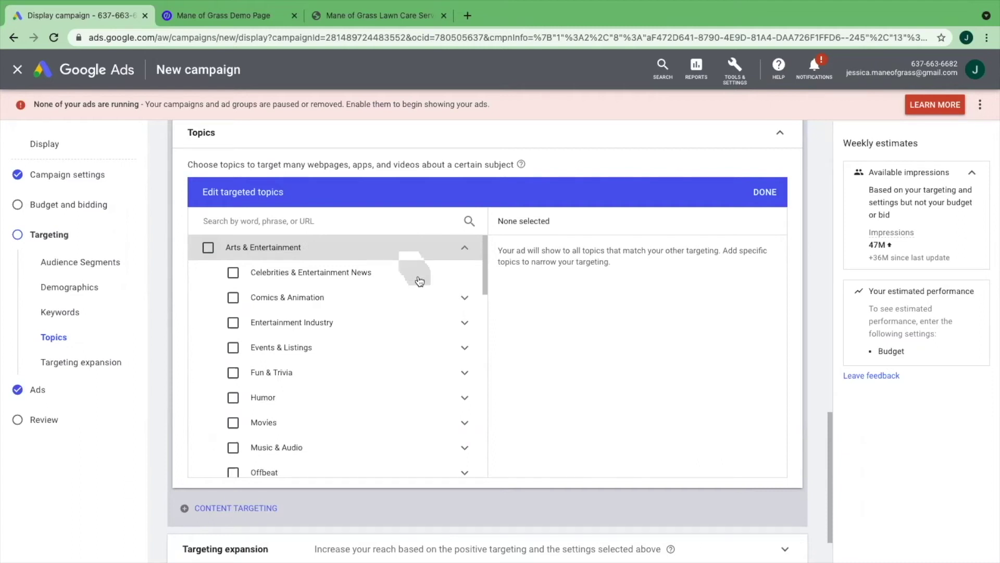
scroll(416, 277, down, 3)
scroll(416, 284, down, 2)
scroll(416, 284, up, 5)
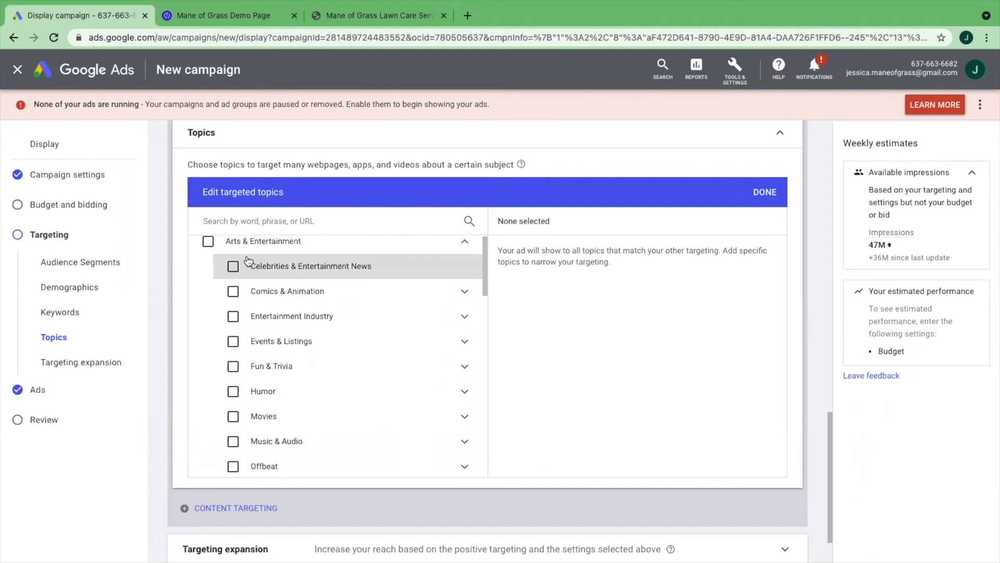
click(208, 239)
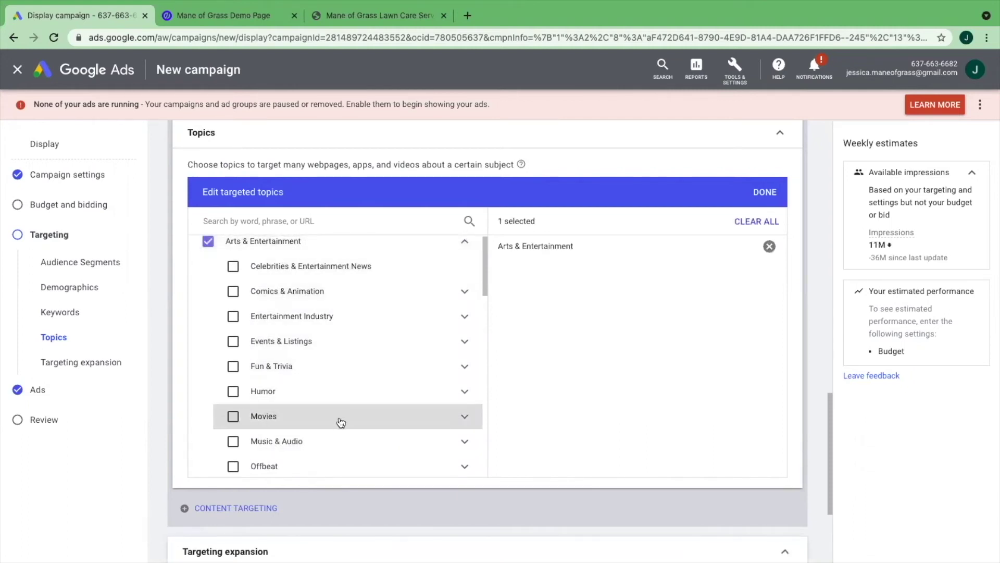
click(208, 243)
scroll(358, 331, down, 5)
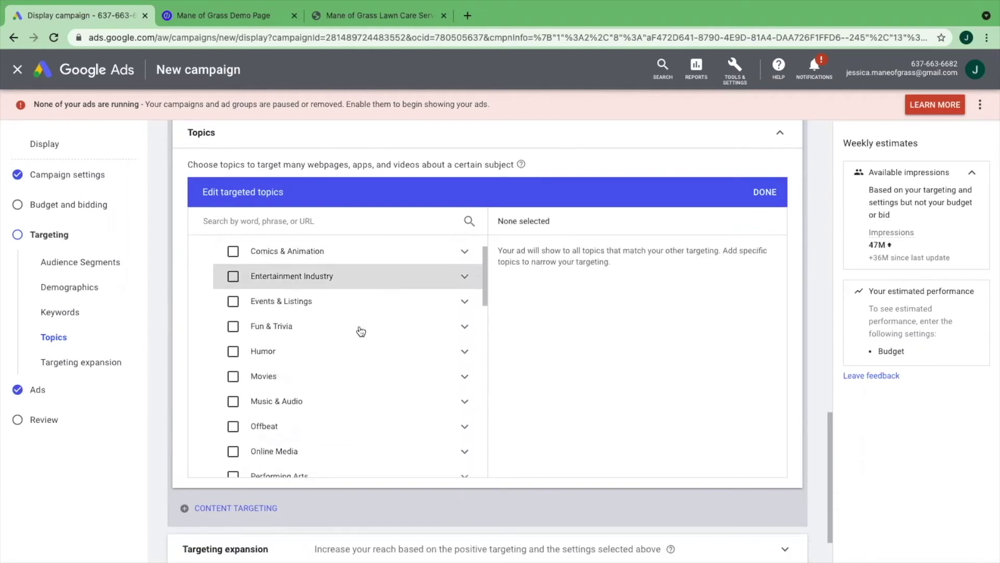
scroll(360, 332, down, 4)
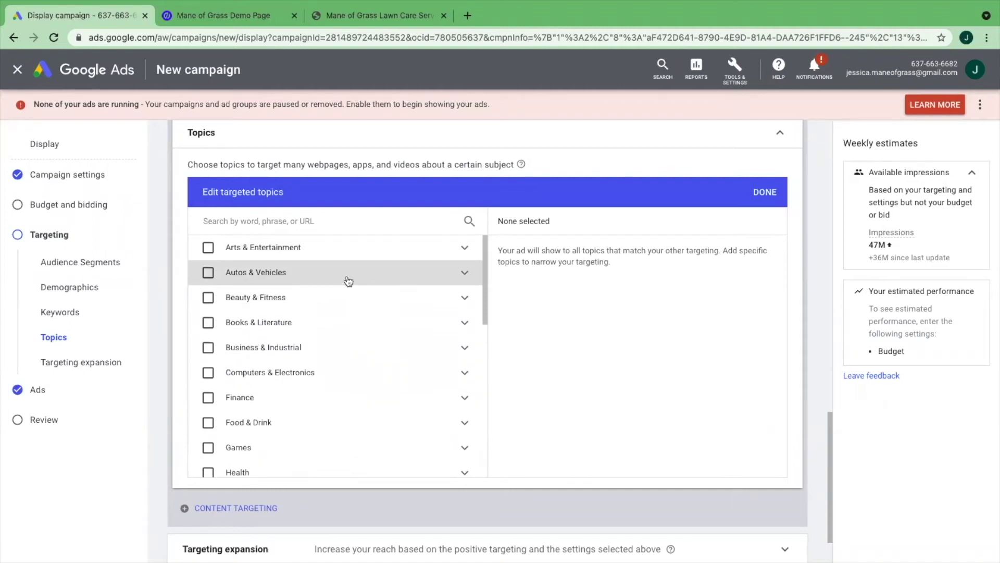
Step: Try targeting the Autos & Vehicles topic, expand its subtopics and deselect the topic again
scroll(170, 247, down, 1)
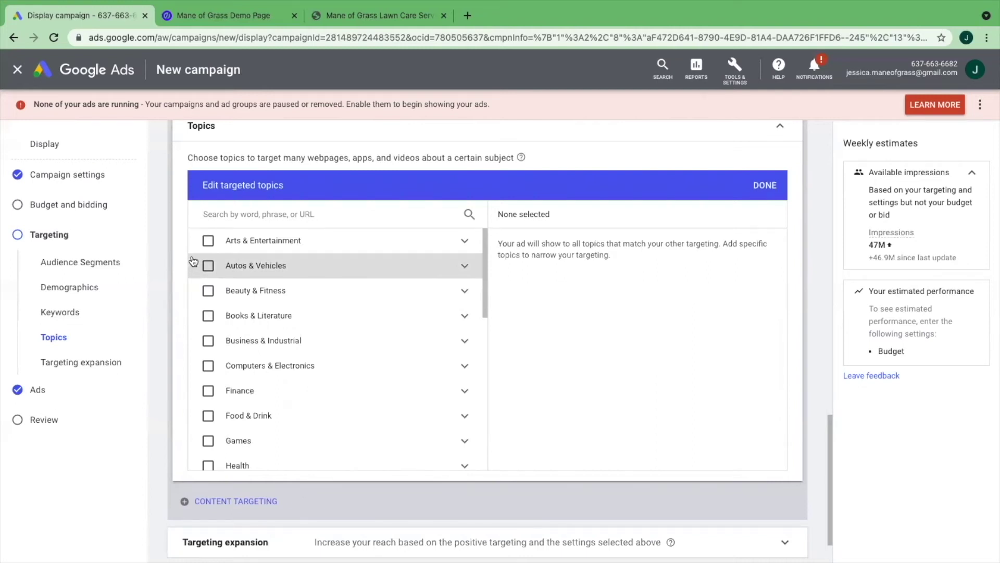
click(269, 267)
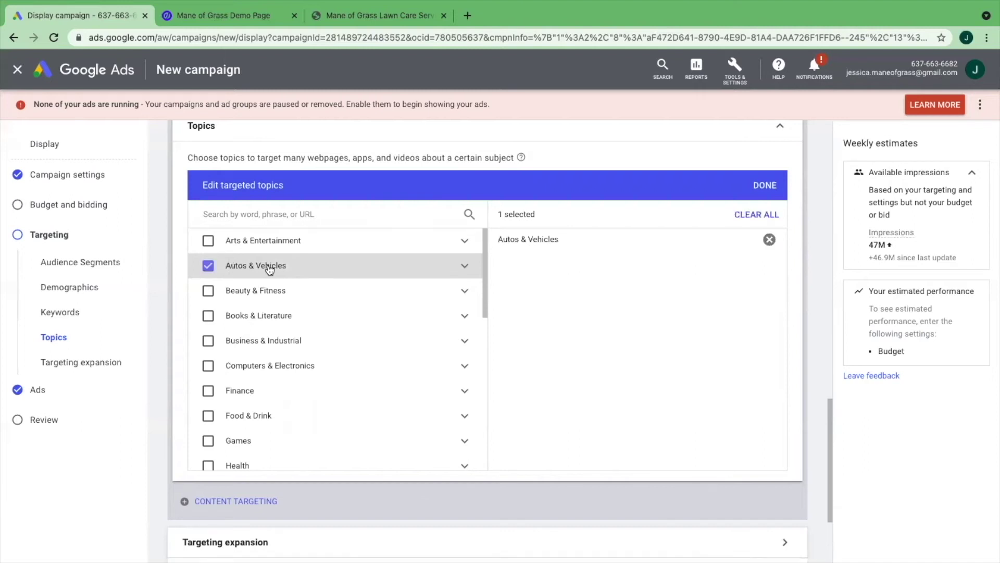
click(466, 267)
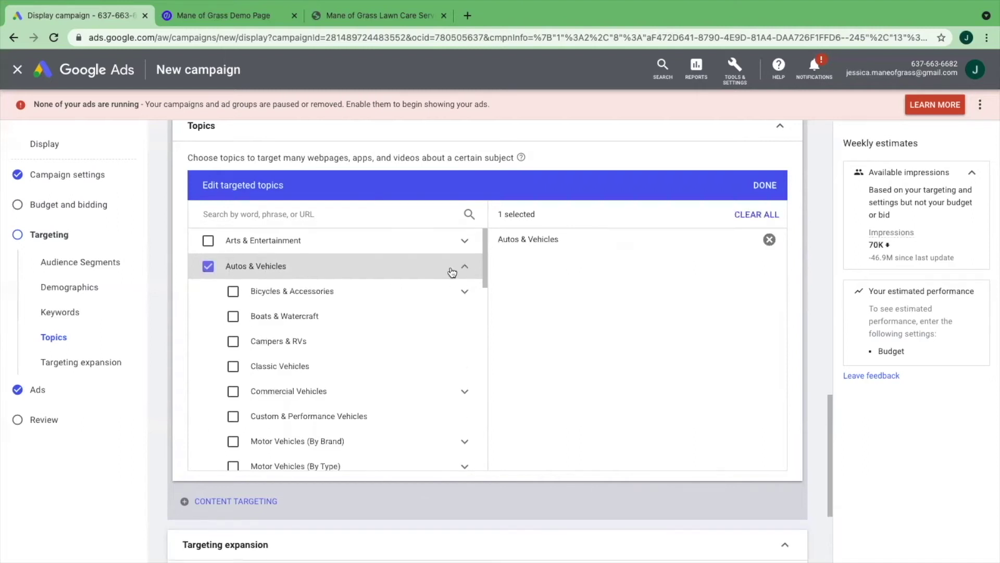
click(208, 268)
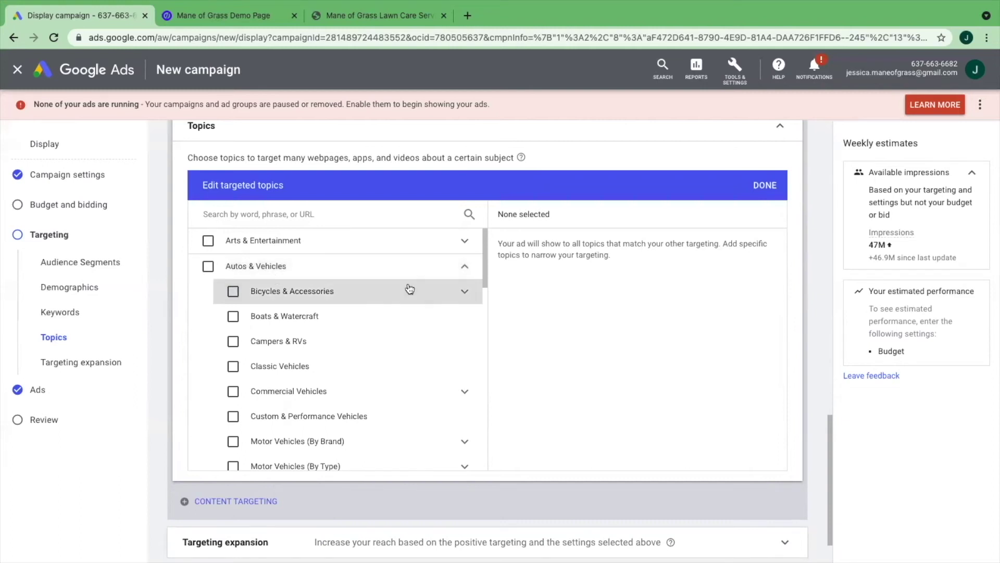
Step: Expand Vehicle Parts & Services under Autos & Vehicles and try targeting Vehicle Parts & Accessories, deselecting it again
scroll(404, 342, down, 5)
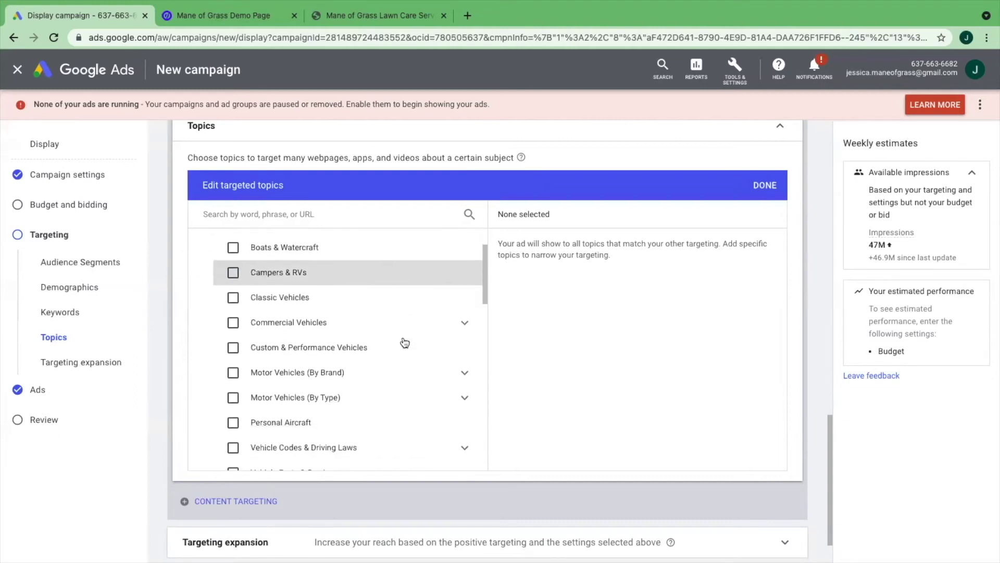
scroll(405, 342, up, 1)
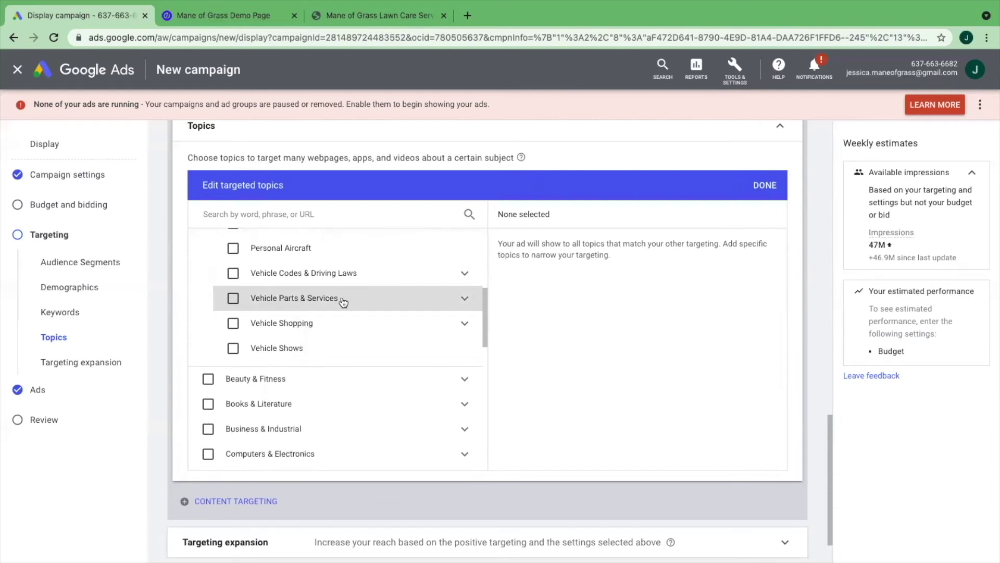
click(464, 299)
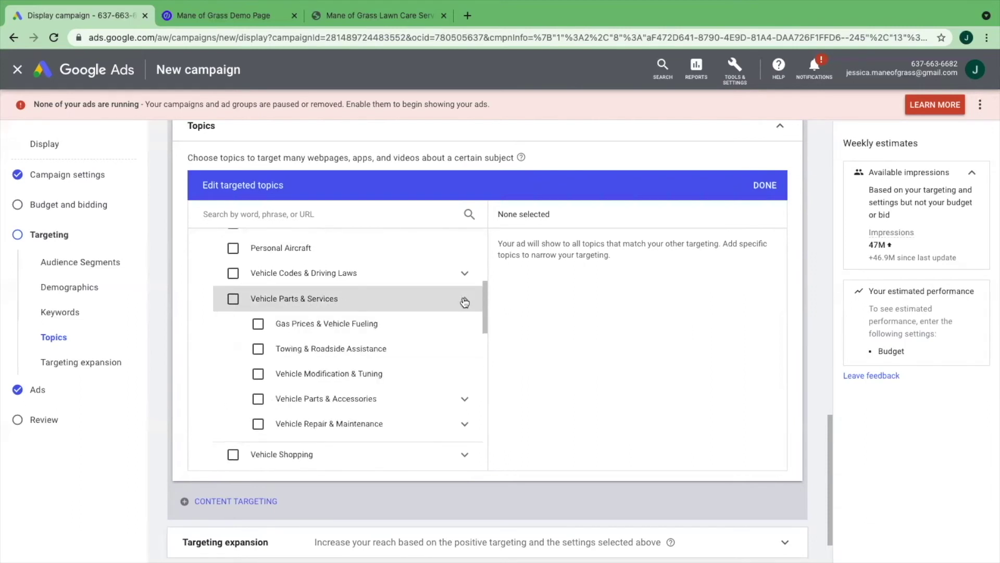
scroll(456, 303, down, 1)
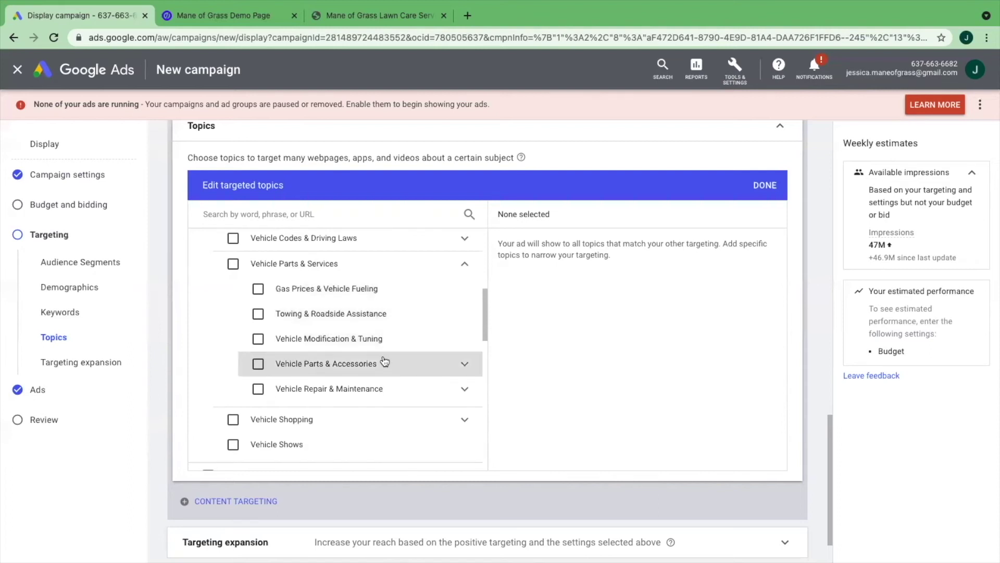
click(437, 369)
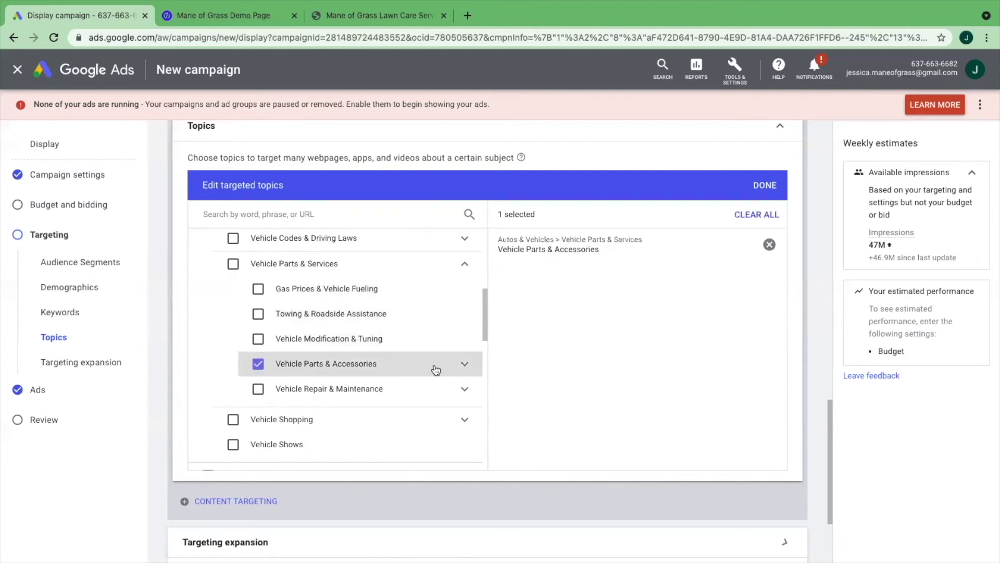
click(280, 371)
Step: Look through the subtopics of Vehicle Parts & Accessories, and select and deselect that parent topic as a trial
click(466, 364)
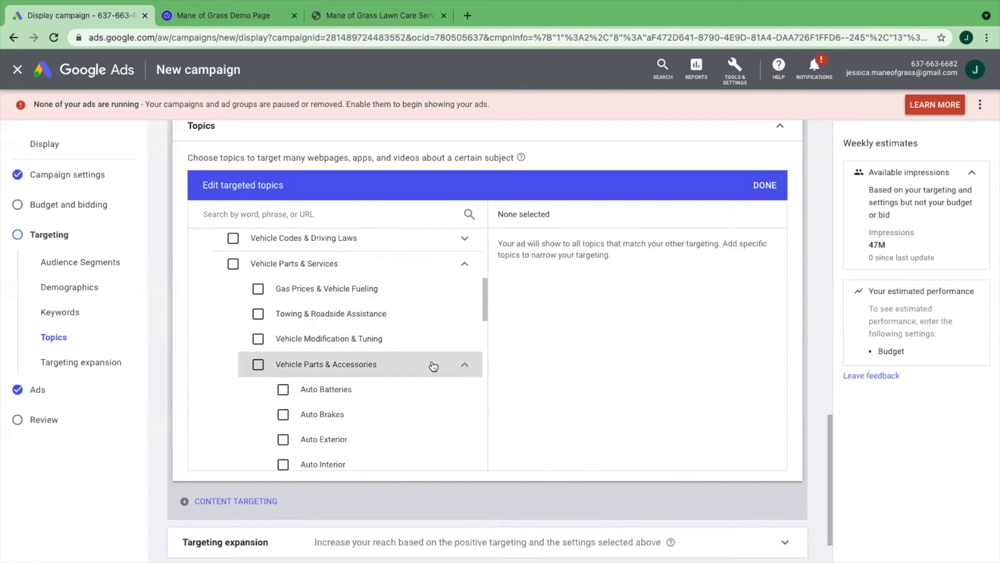
scroll(432, 364, down, 1)
scroll(407, 371, down, 3)
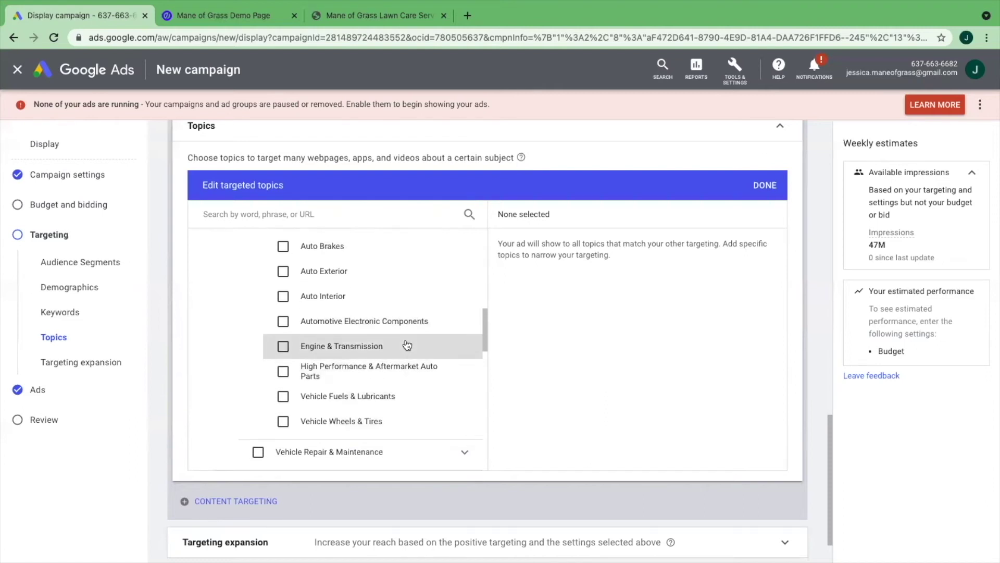
scroll(408, 306, up, 3)
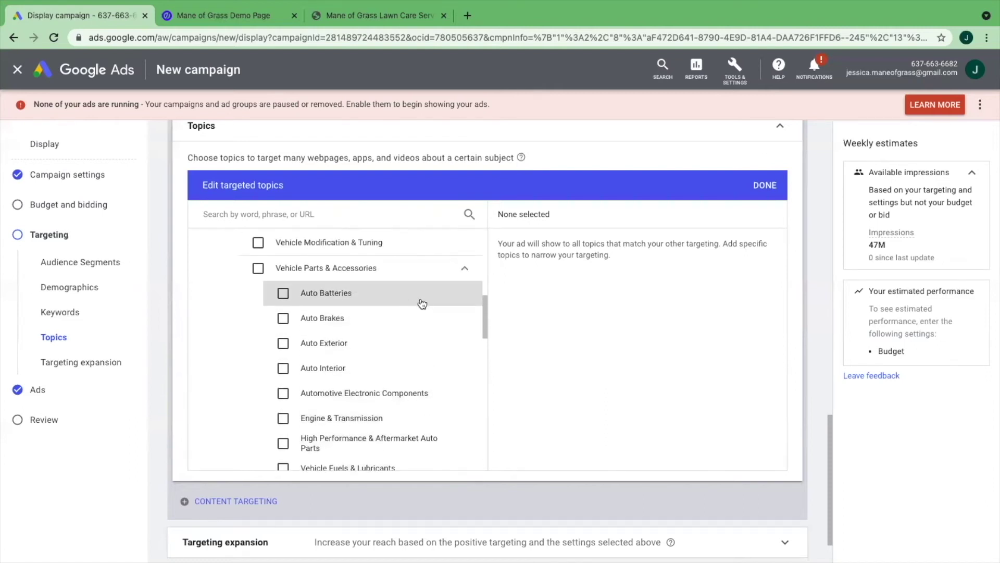
click(258, 268)
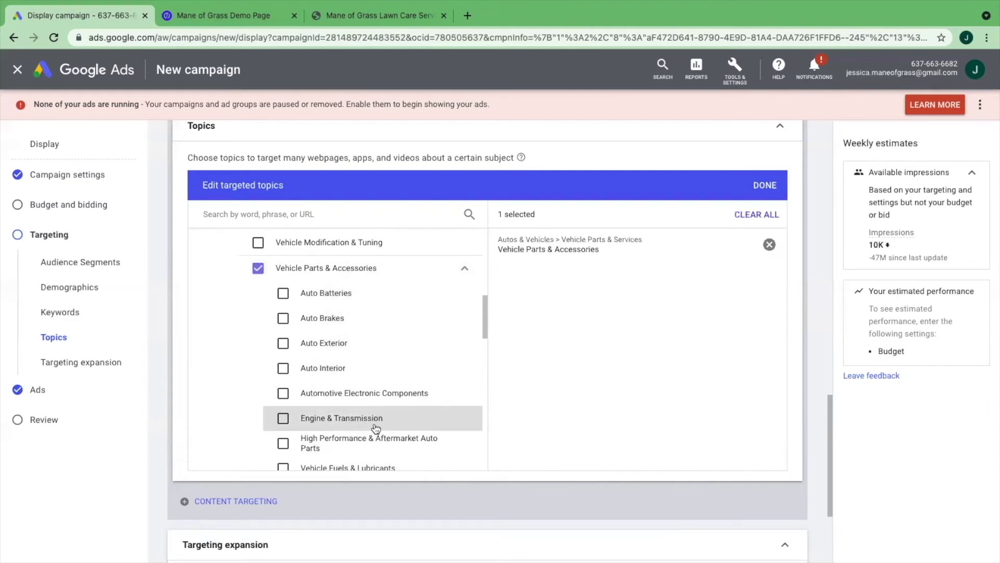
click(258, 268)
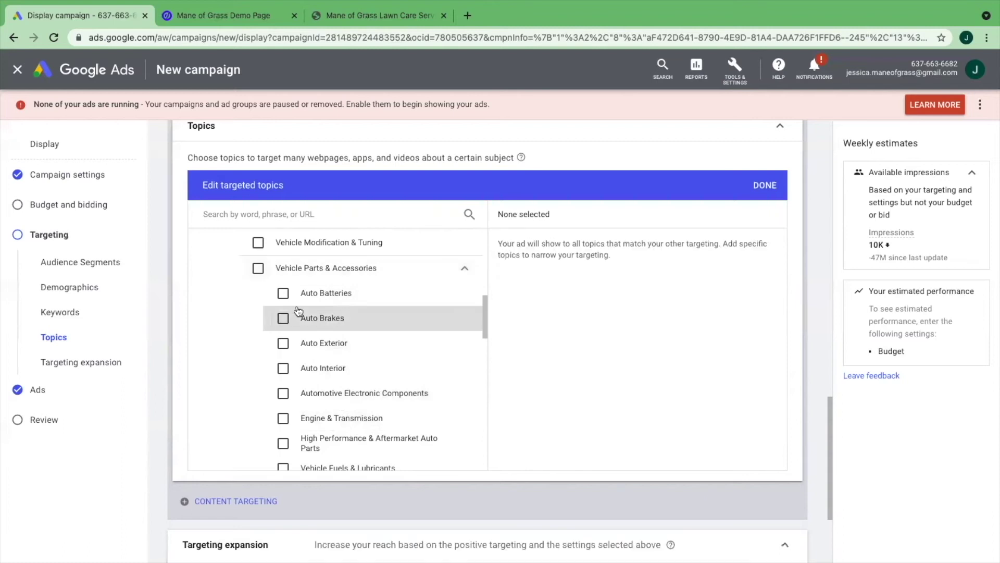
scroll(355, 380, down, 3)
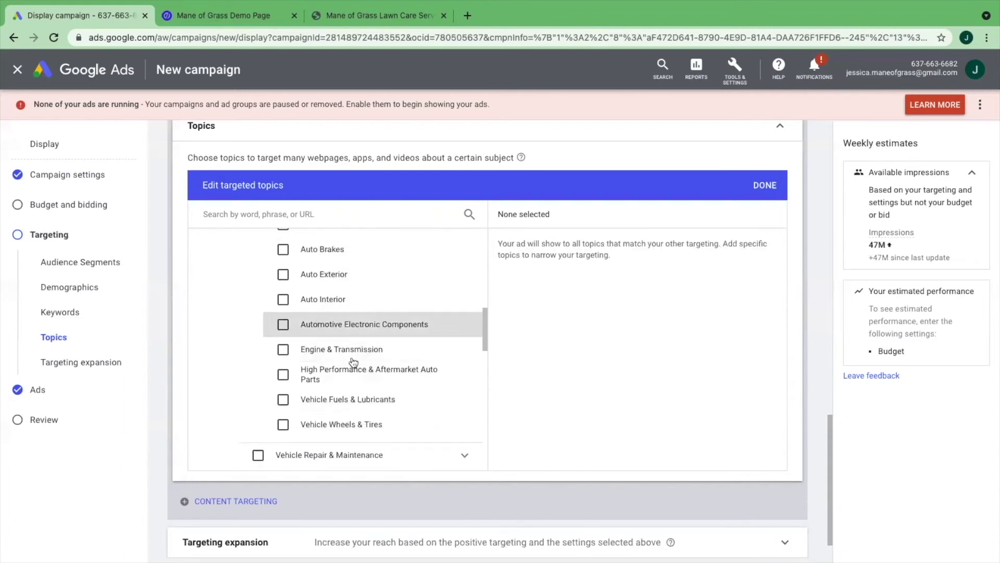
scroll(352, 385, up, 3)
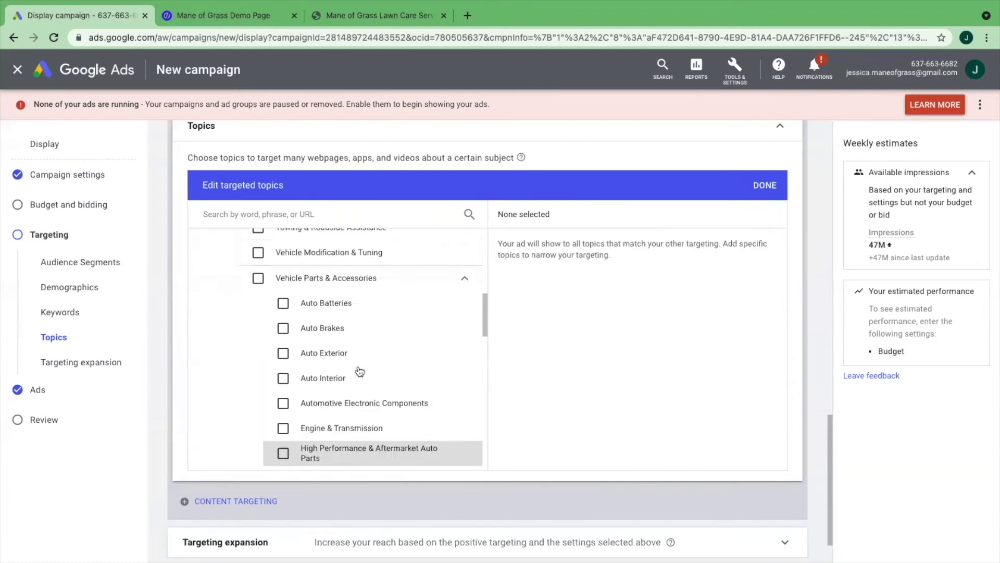
Step: Collapse the expanded vehicle topic lists and look through the remaining topic categories
click(463, 278)
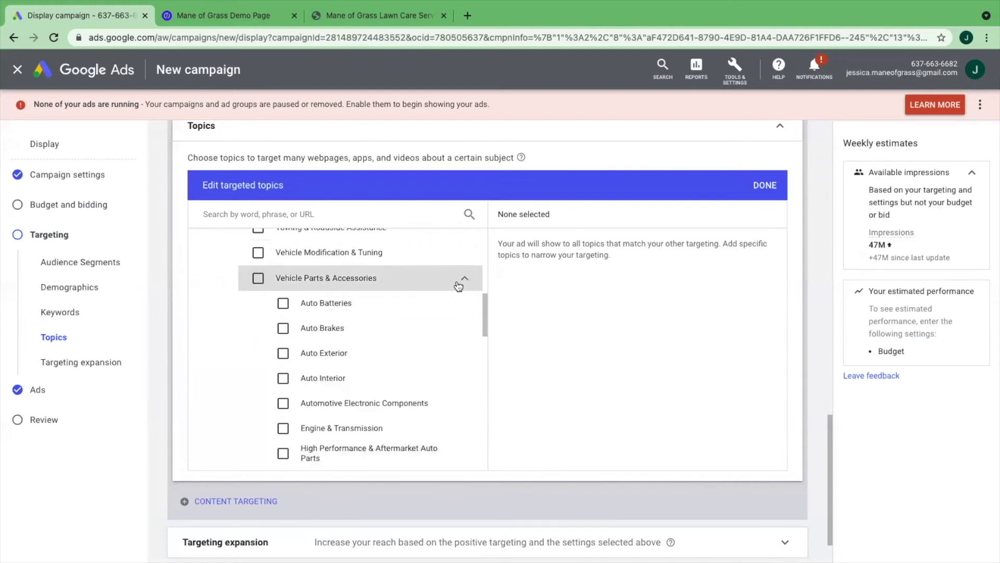
scroll(436, 295, up, 3)
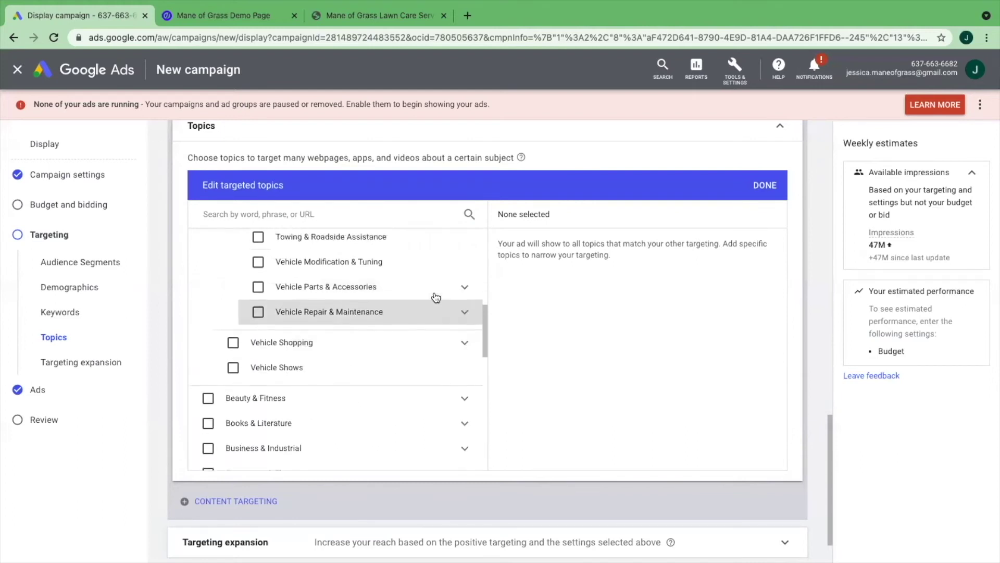
click(464, 327)
scroll(357, 430, down, 1)
scroll(356, 430, down, 5)
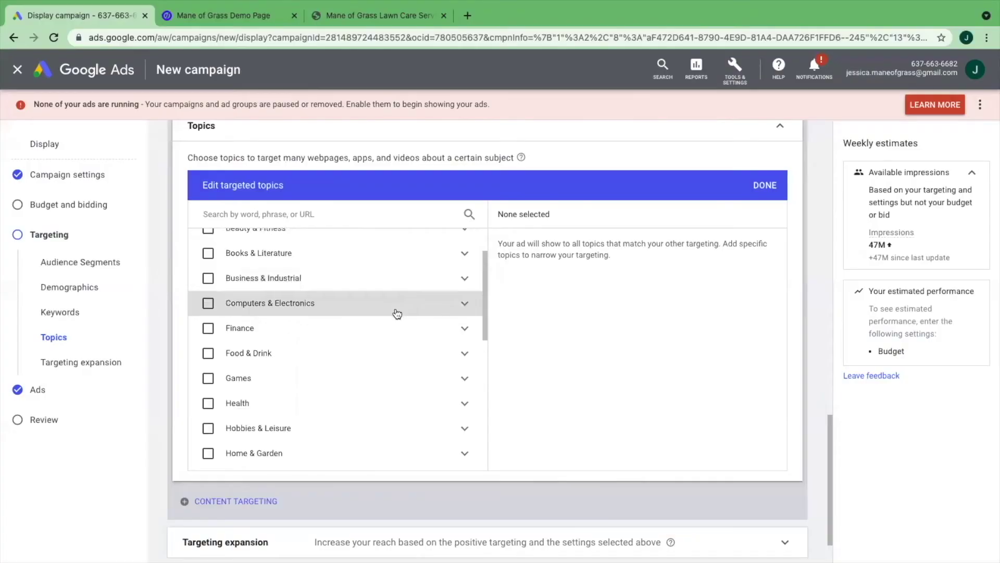
scroll(396, 312, down, 2)
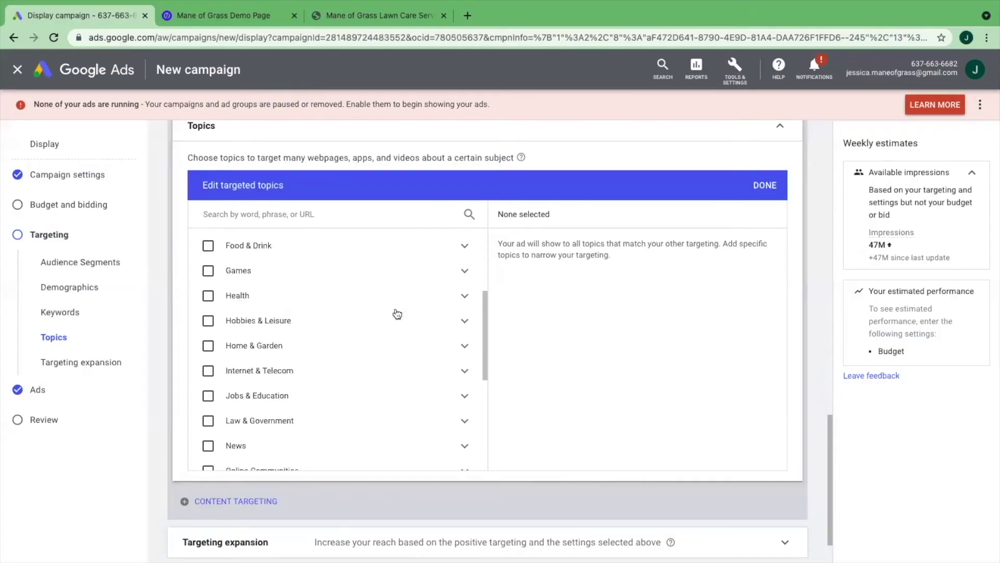
scroll(397, 313, down, 1)
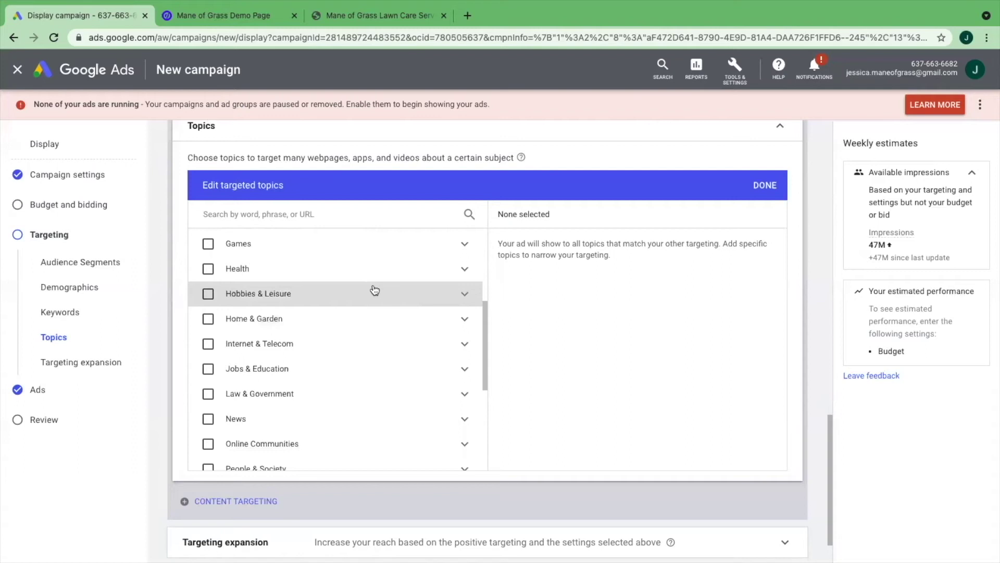
scroll(373, 289, up, 3)
scroll(373, 290, up, 1)
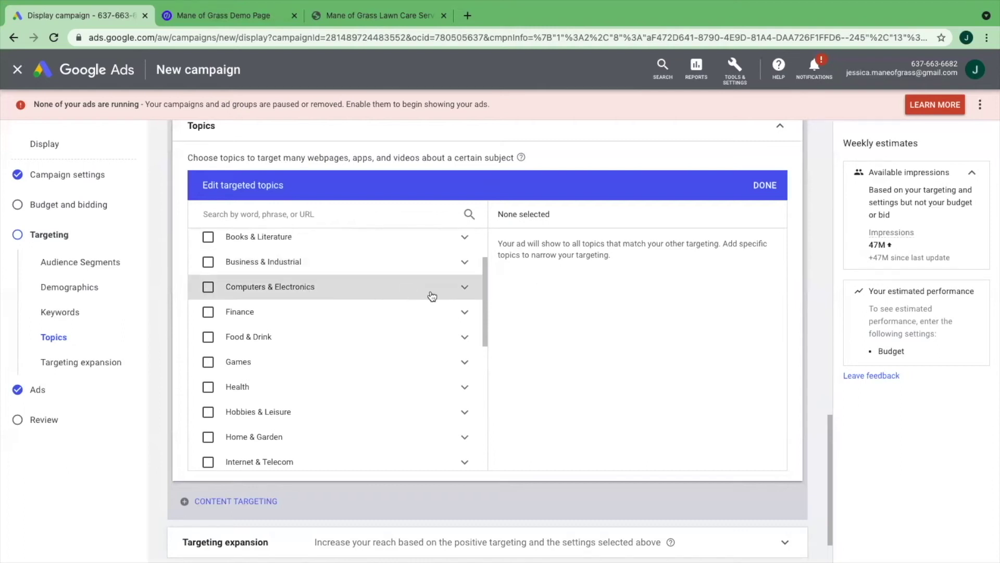
scroll(369, 320, down, 2)
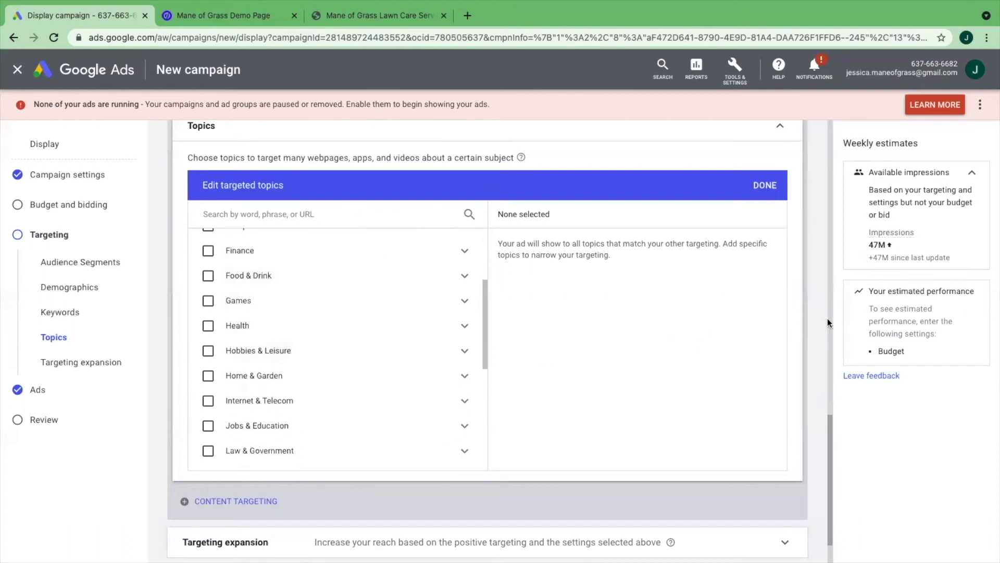
scroll(823, 319, down, 1)
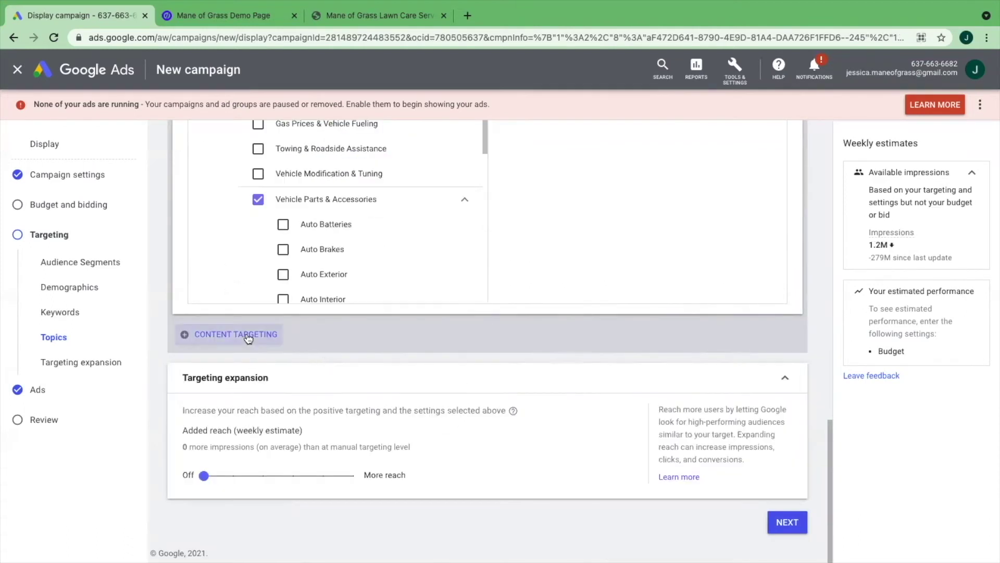
Step: Add Placements as a content targeting section and look into its Websites, YouTube channels and YouTube videos categories
click(248, 336)
click(240, 378)
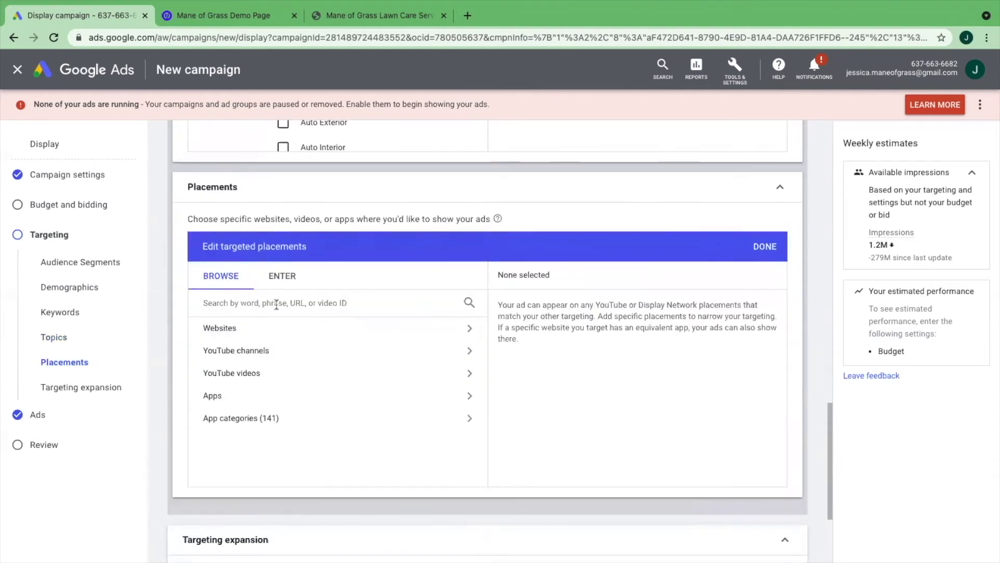
click(258, 303)
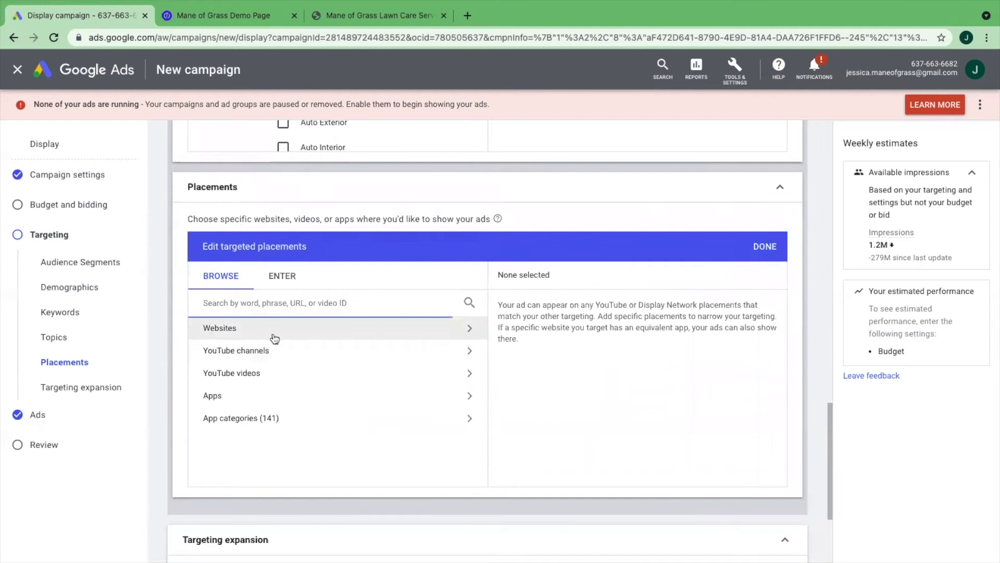
click(451, 338)
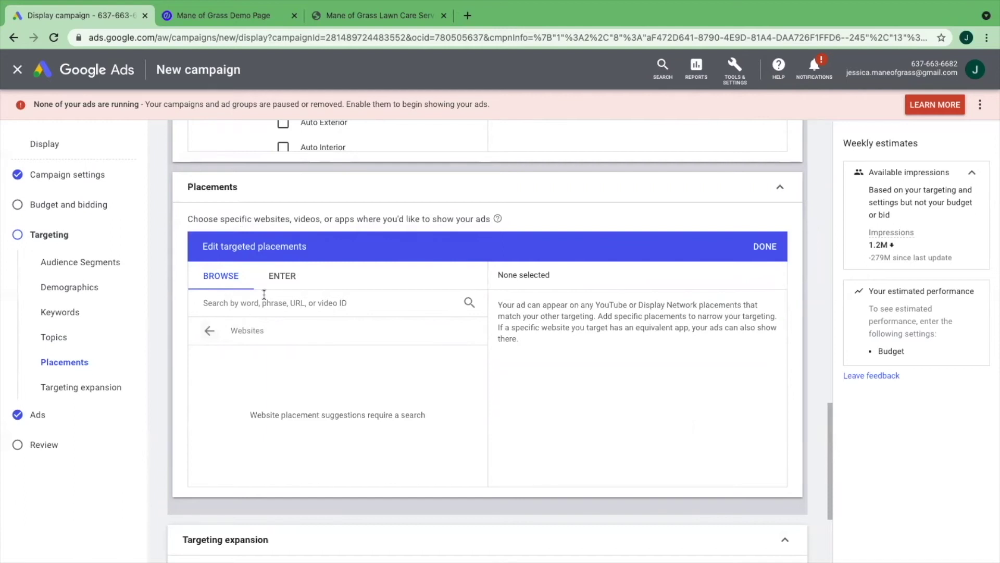
click(209, 330)
click(222, 350)
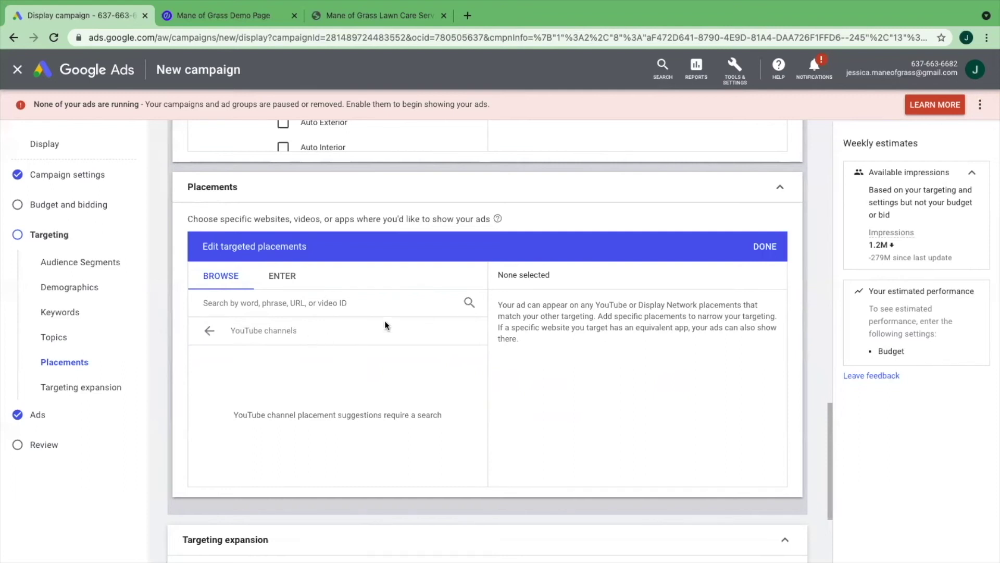
click(209, 330)
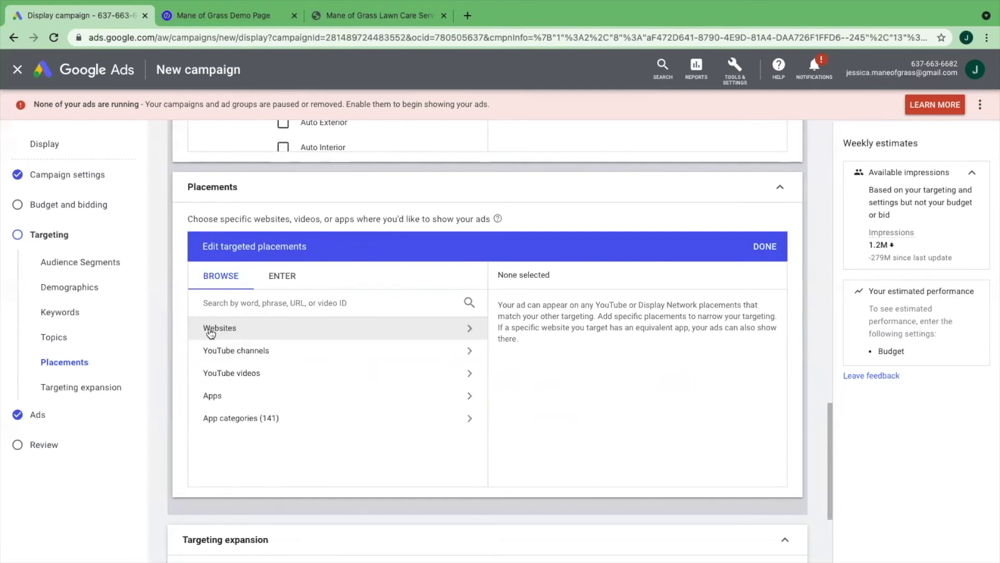
click(290, 374)
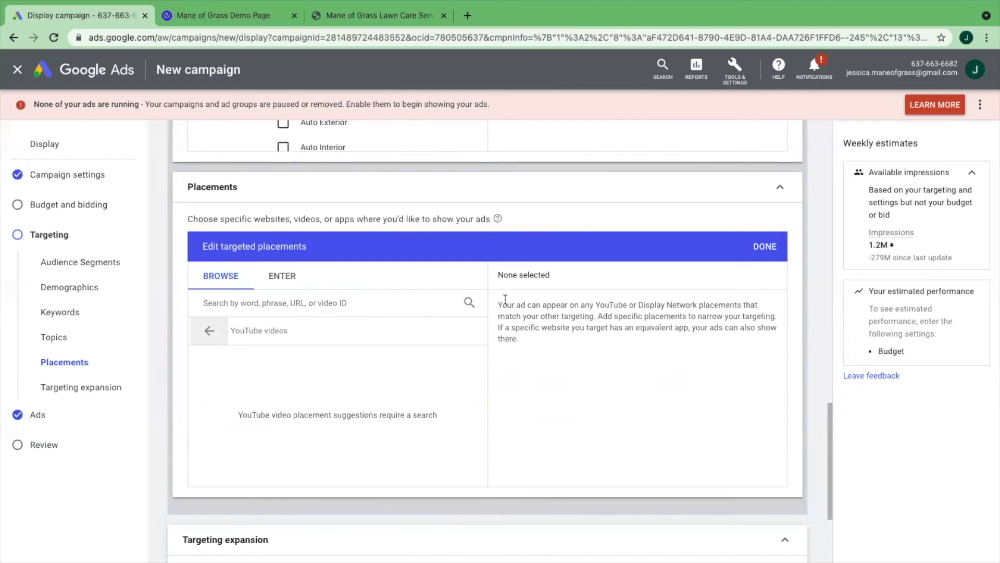
click(209, 330)
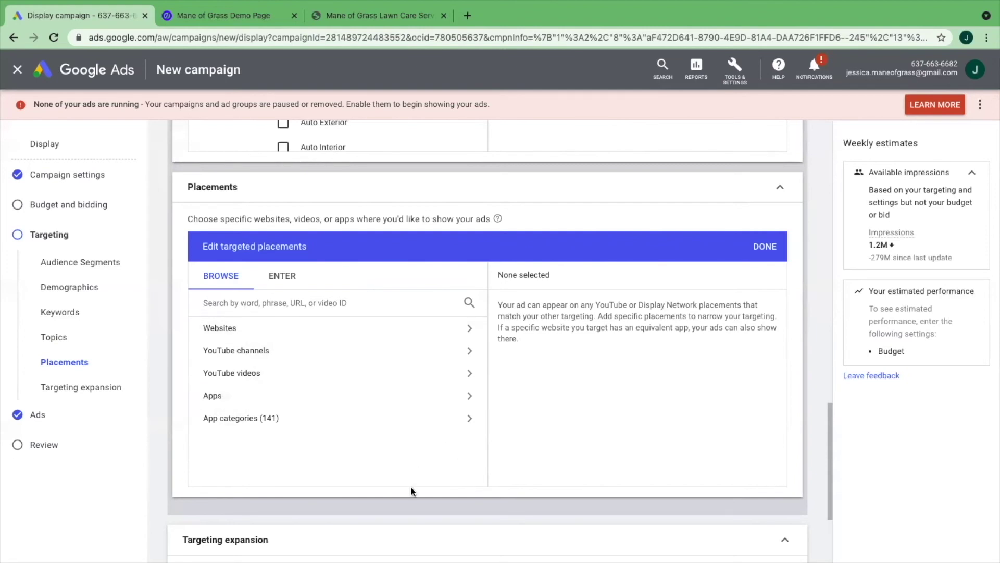
Step: Move on to ad creation with a new responsive display ad and look over its entry fields
scroll(414, 483, down, 3)
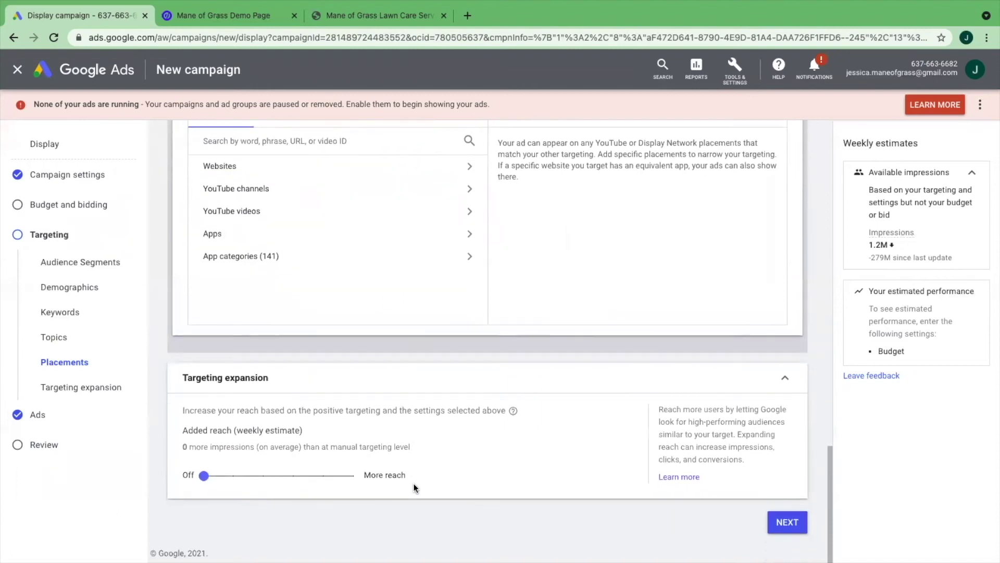
click(784, 519)
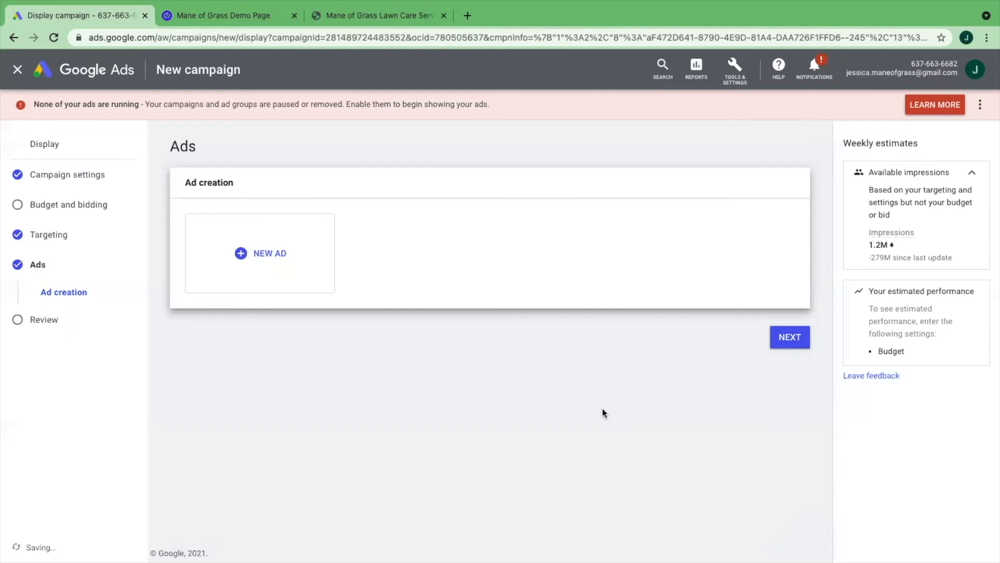
click(252, 260)
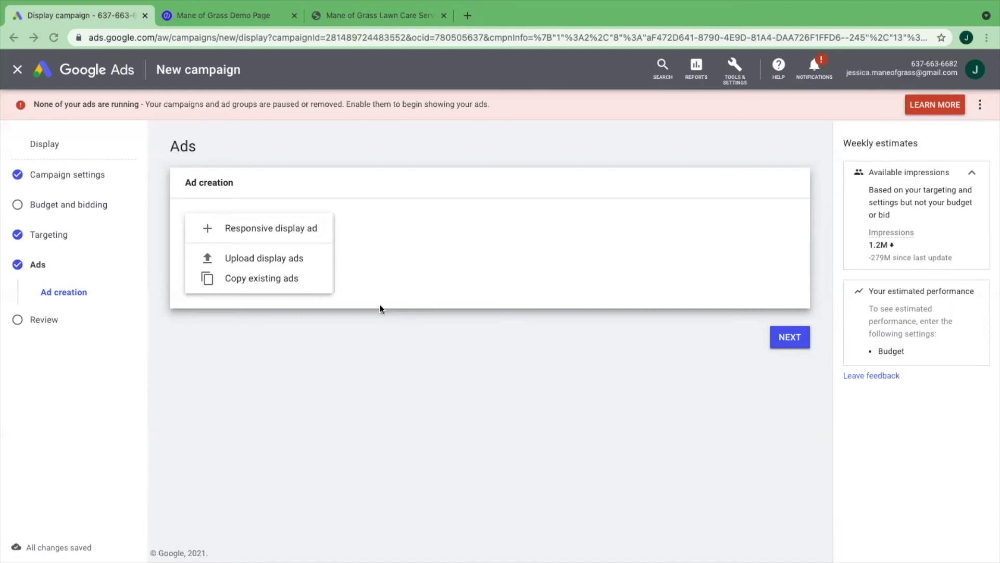
click(275, 224)
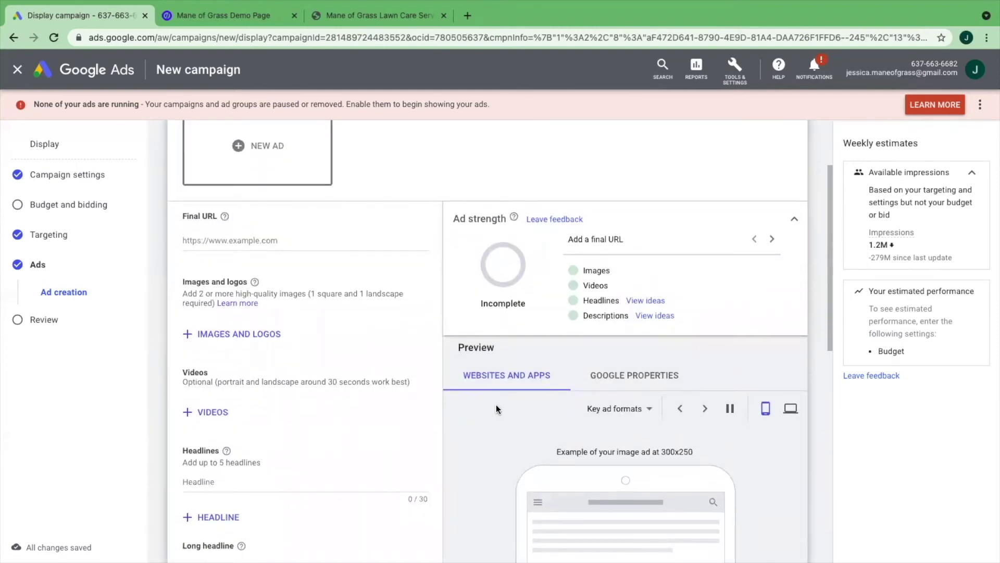
scroll(496, 409, down, 2)
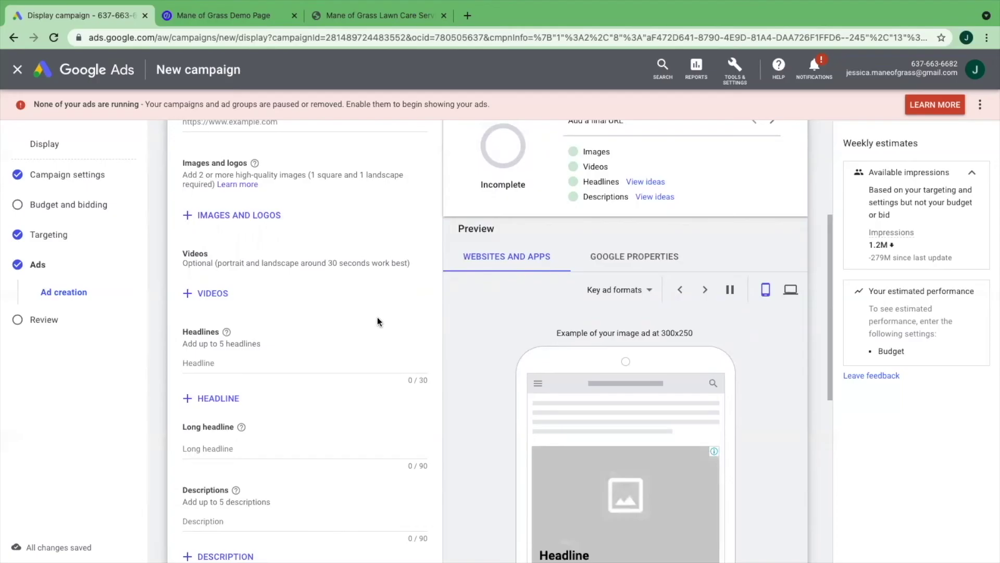
scroll(377, 321, up, 3)
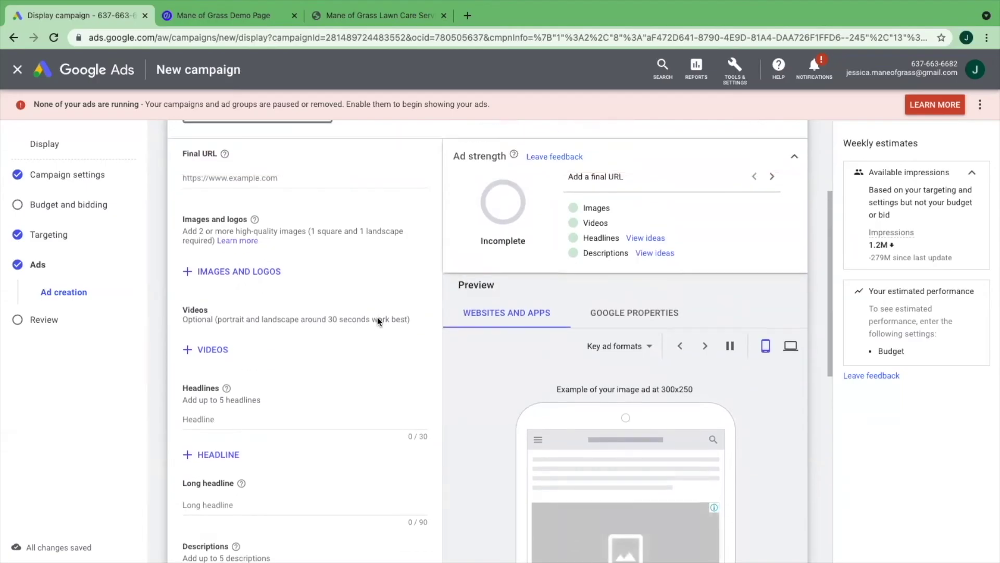
scroll(377, 319, up, 1)
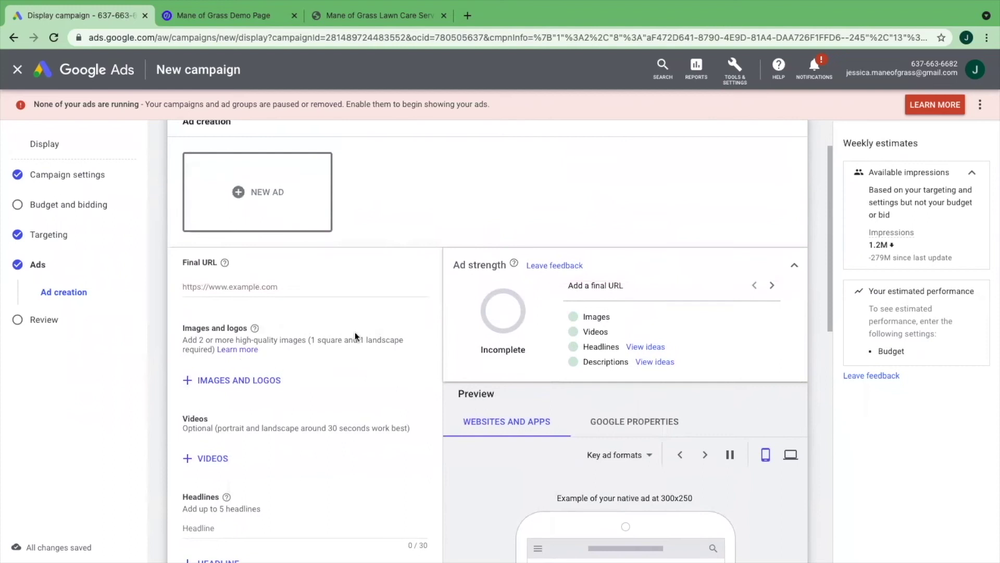
scroll(381, 339, down, 2)
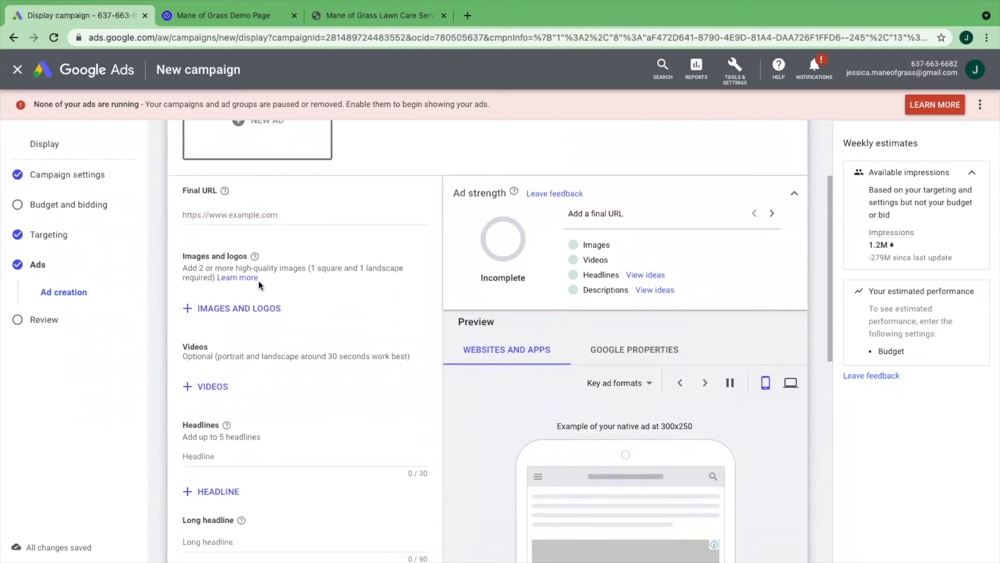
Step: Upload the 600 × 600 and 1640 × 858 display ad images and the two 500 × 500 Mane of Grass logos for the ad
click(231, 310)
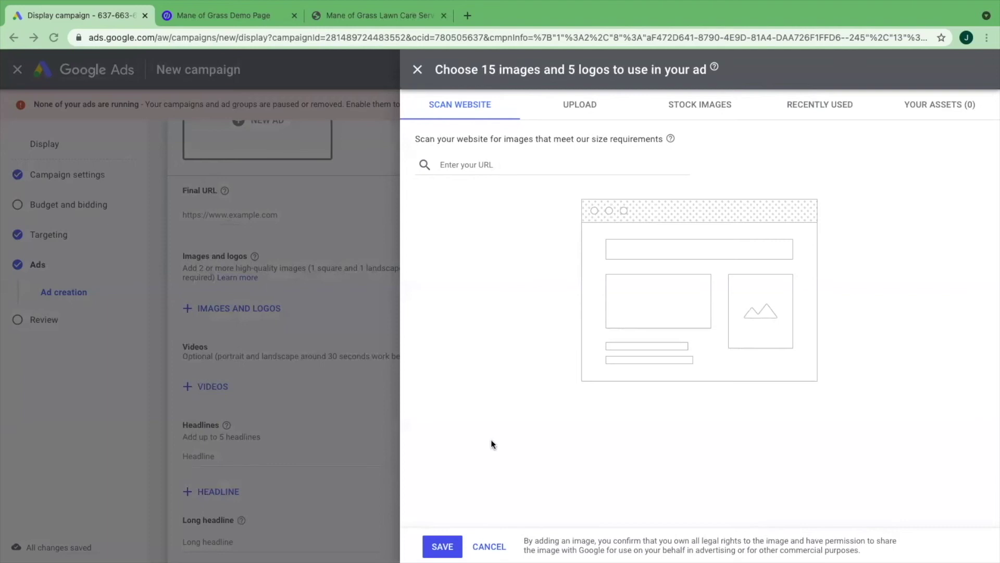
click(580, 104)
drag(0, 170, 636, 260)
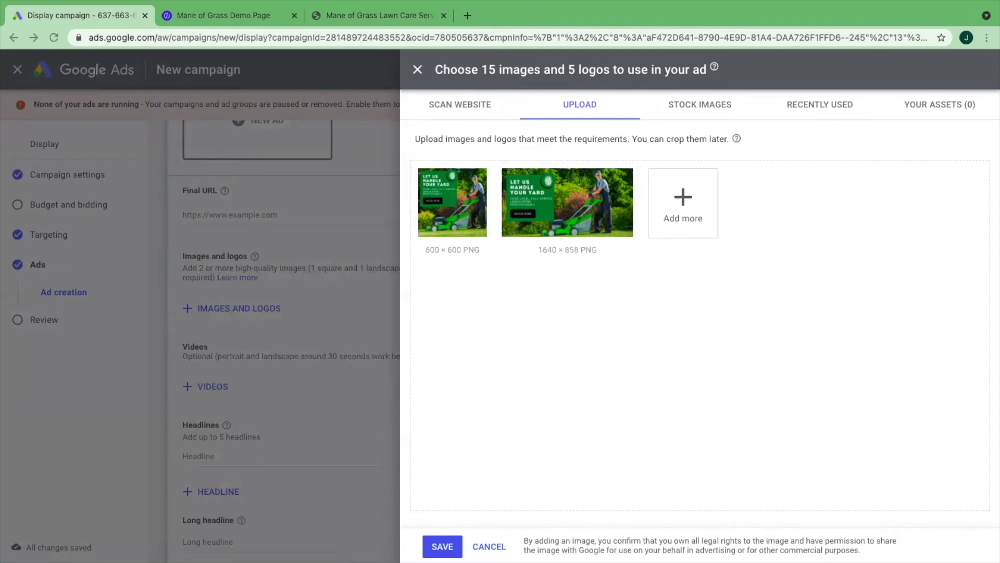
drag(458, 125, 754, 205)
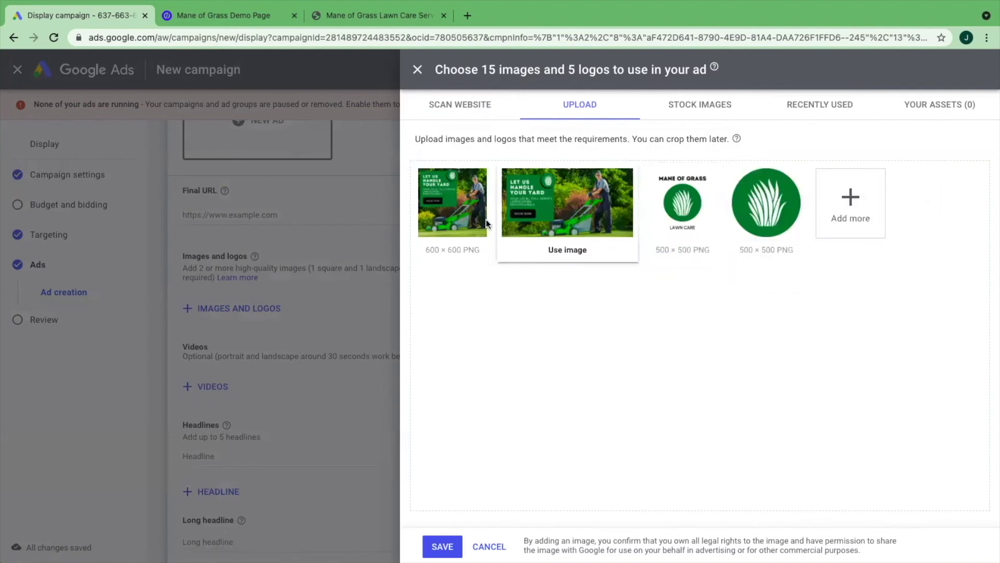
Step: Use the 600 × 600 display ad as a 1:1 image and the 1640 × 858 display ad as a 1.91:1 image
click(467, 252)
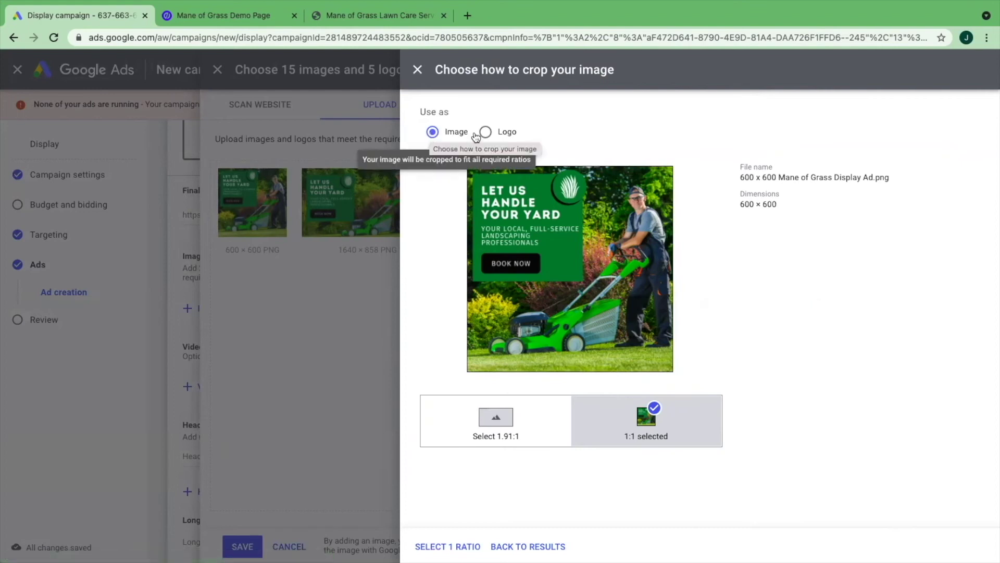
click(447, 545)
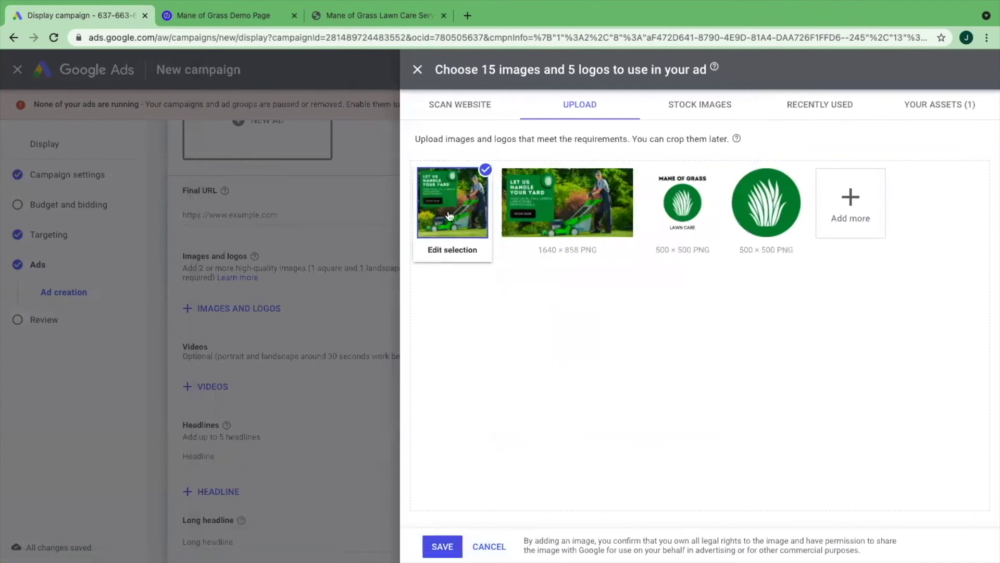
click(561, 214)
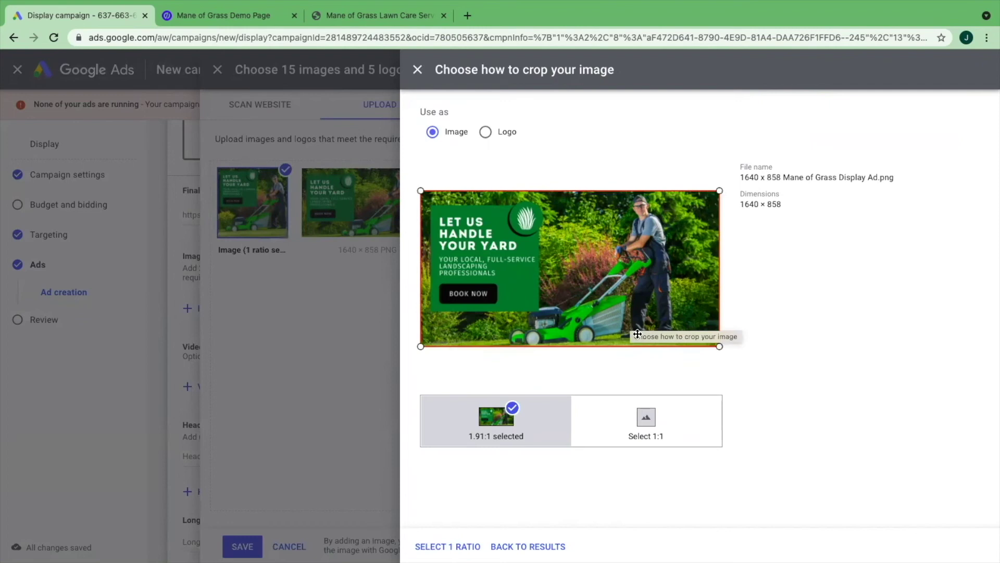
click(448, 546)
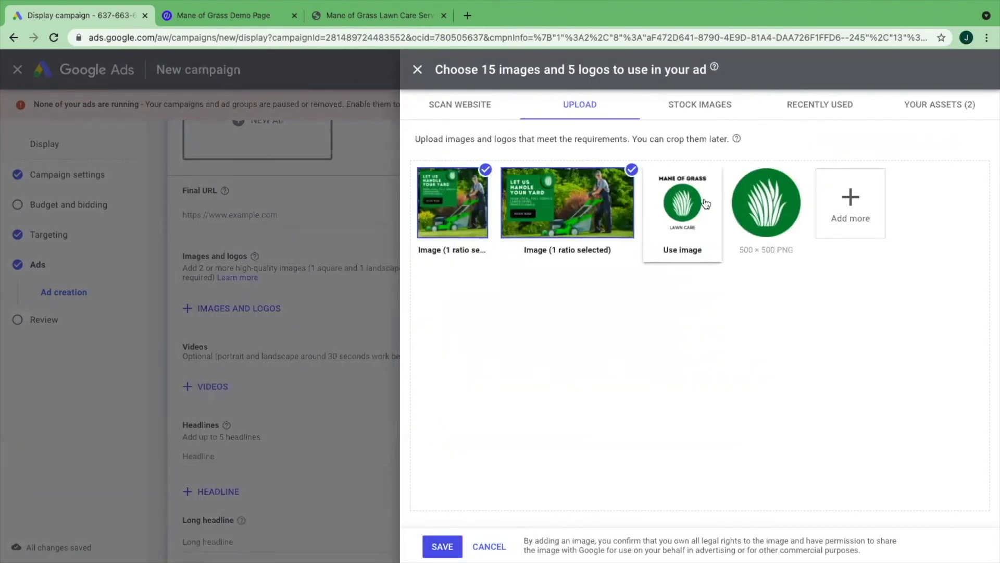
Step: Use the logo with the business name as a 1:1 logo and save the selected assets without the round grass logo
click(683, 210)
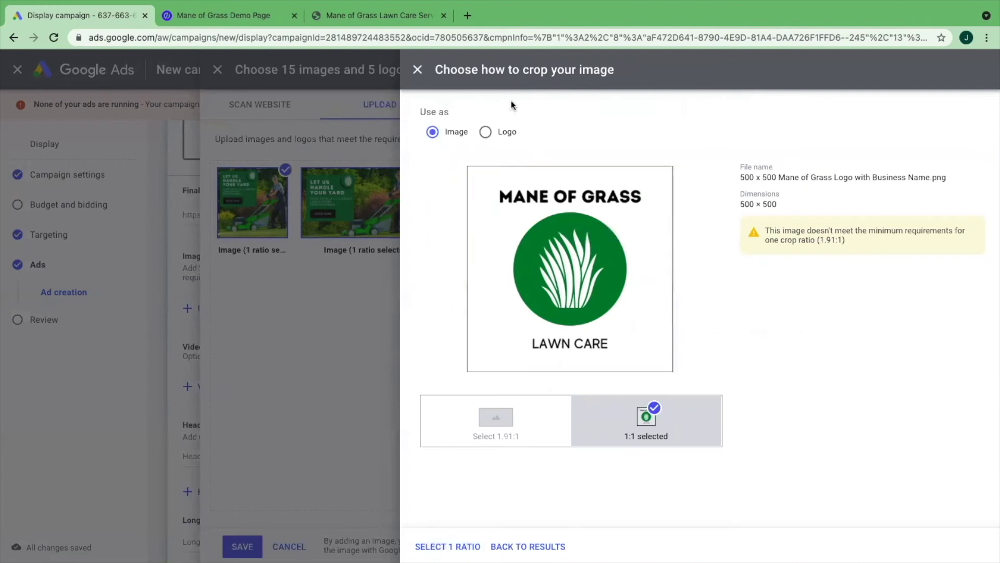
click(485, 133)
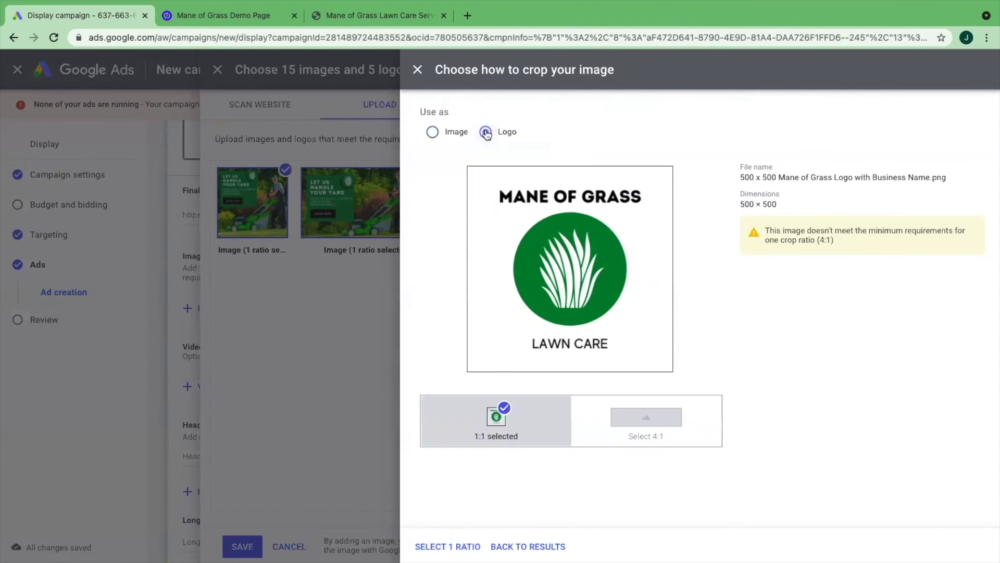
click(458, 544)
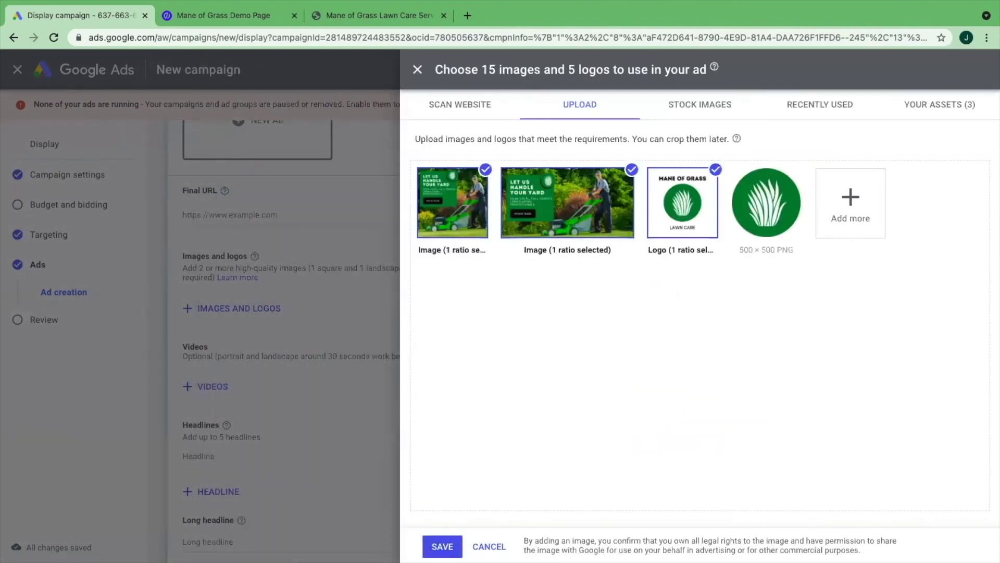
click(448, 546)
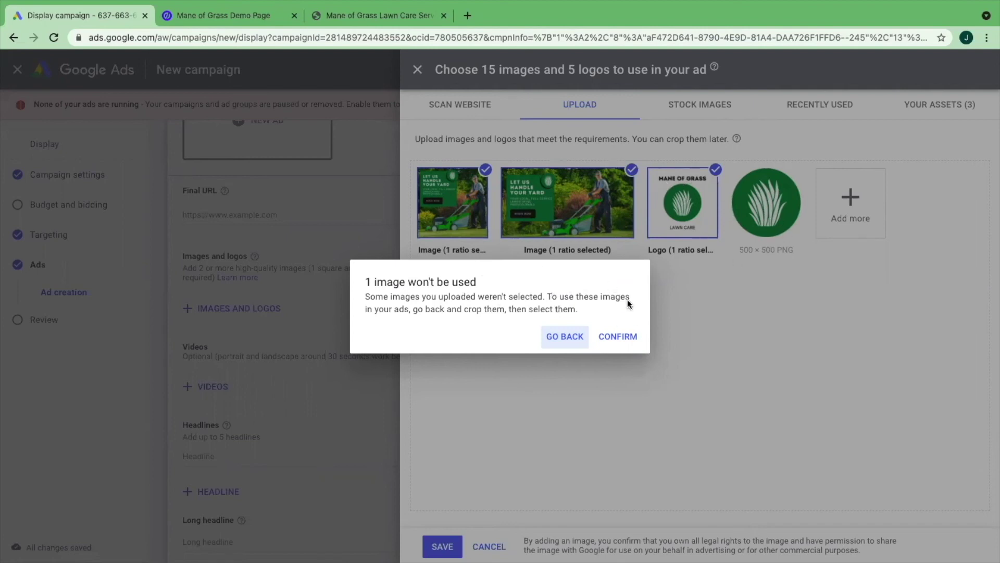
click(618, 337)
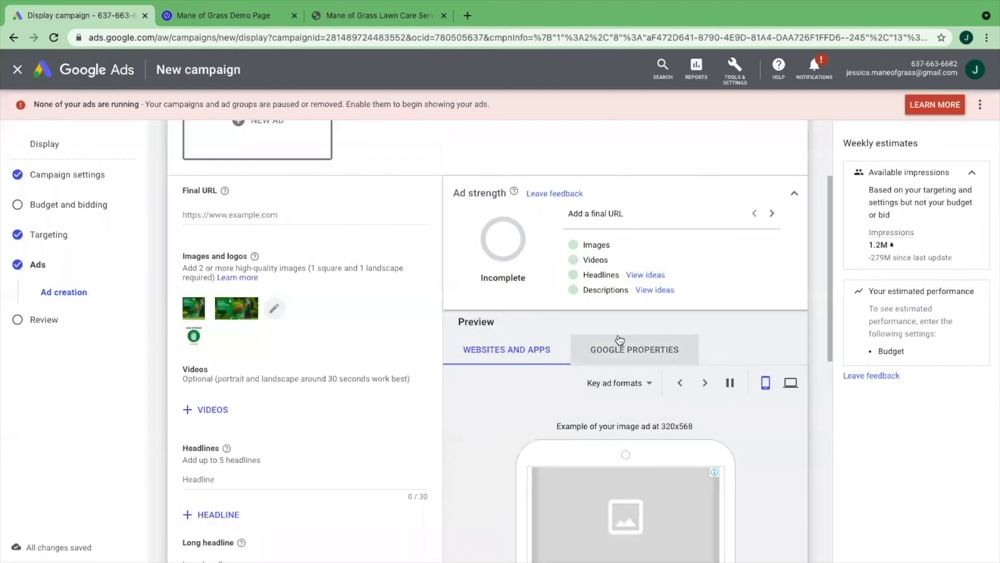
Step: Look over the ad previews with the added images and the remaining headline, description and business name fields
scroll(466, 251, down, 5)
scroll(471, 258, down, 3)
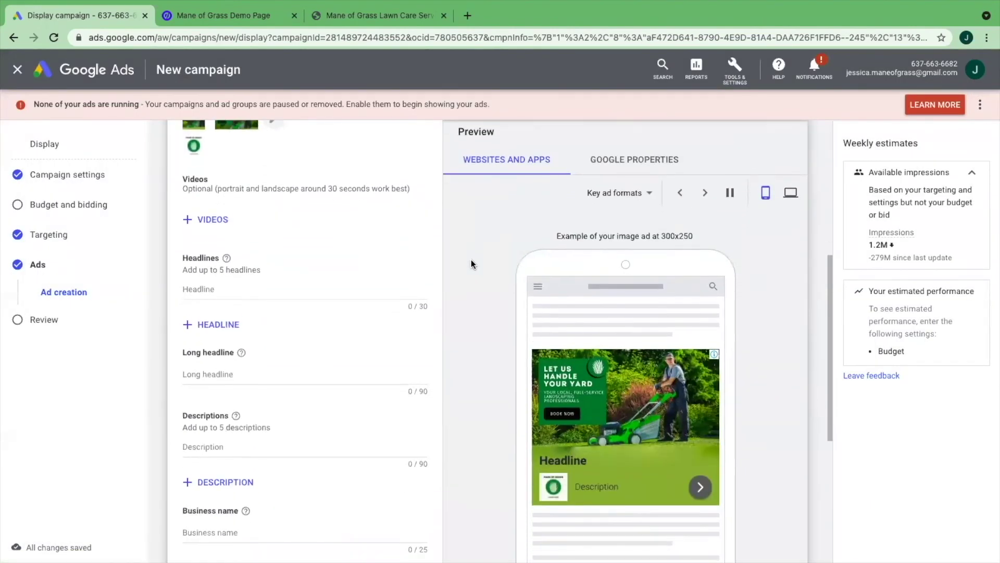
scroll(471, 259, down, 1)
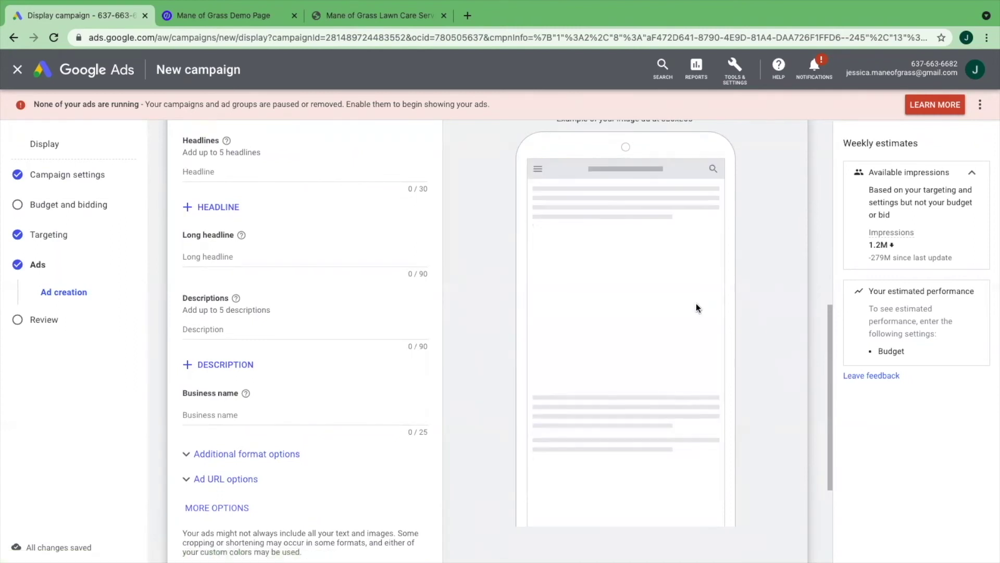
scroll(300, 233, up, 2)
scroll(258, 230, up, 2)
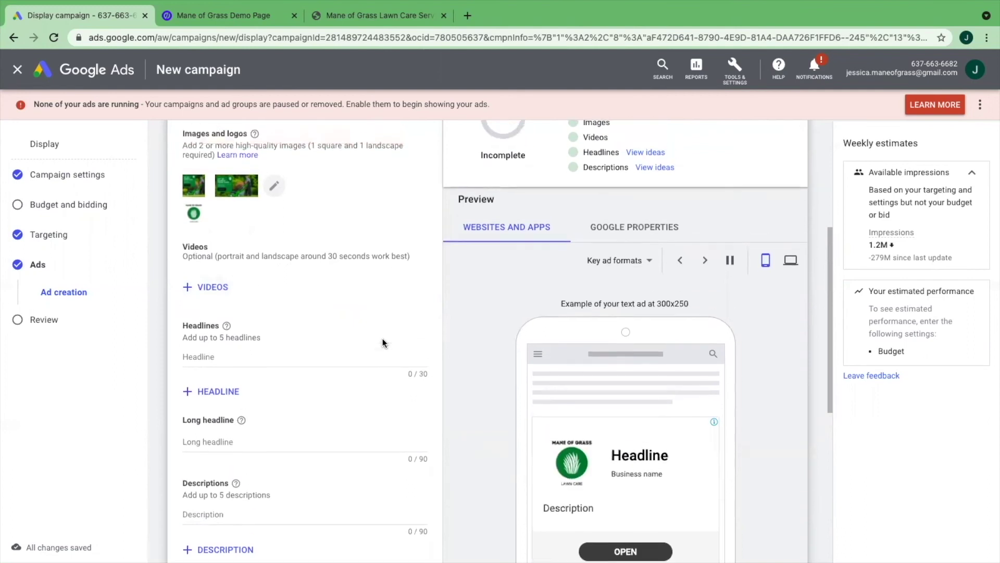
scroll(382, 339, down, 2)
scroll(365, 338, down, 1)
Step: Switch to the Mane of Grass Ad Builder spreadsheet in Google Sheets and find the Sample Display Ads section
click(195, 252)
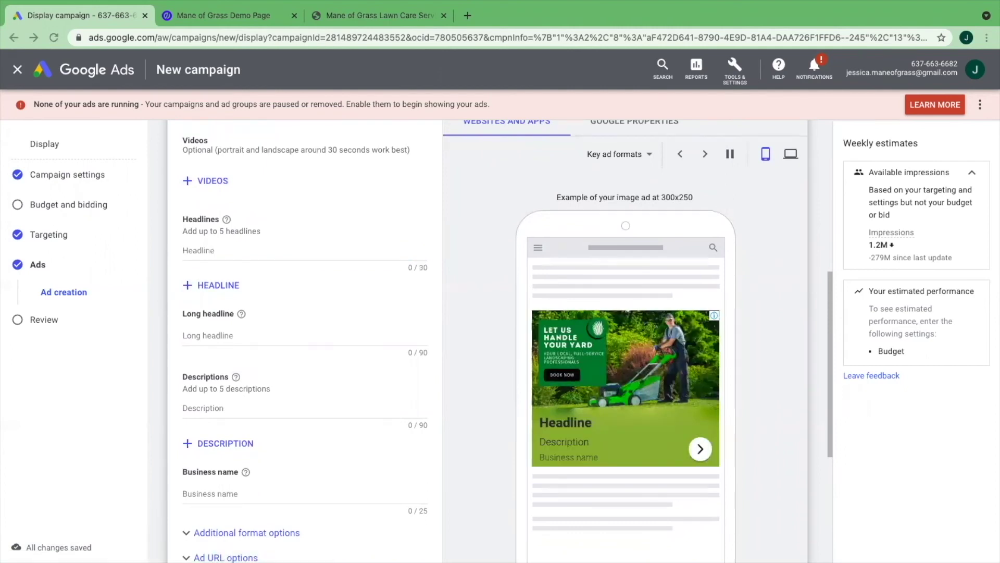
drag(922, 62, 941, 65)
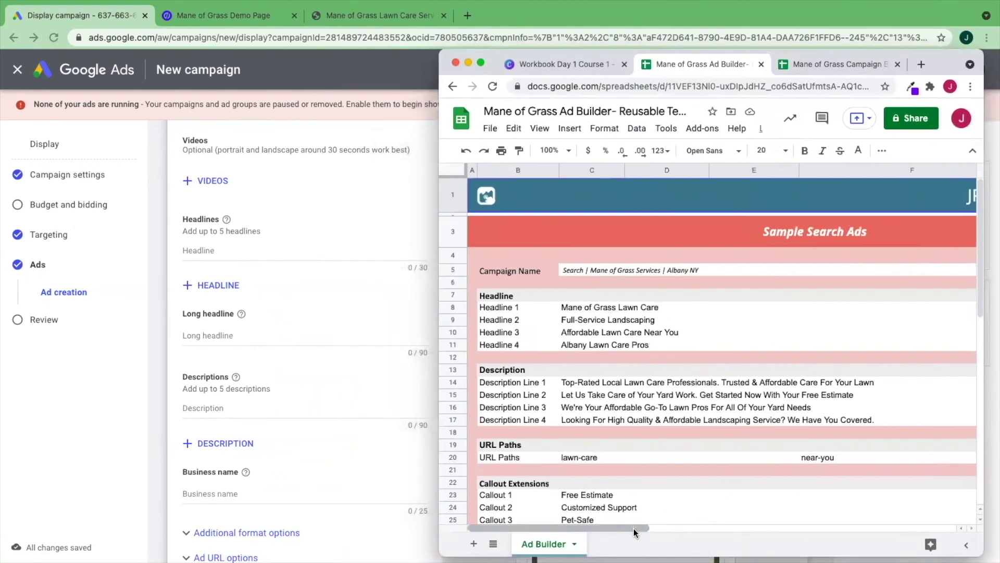
drag(701, 526, 601, 538)
scroll(836, 433, down, 10)
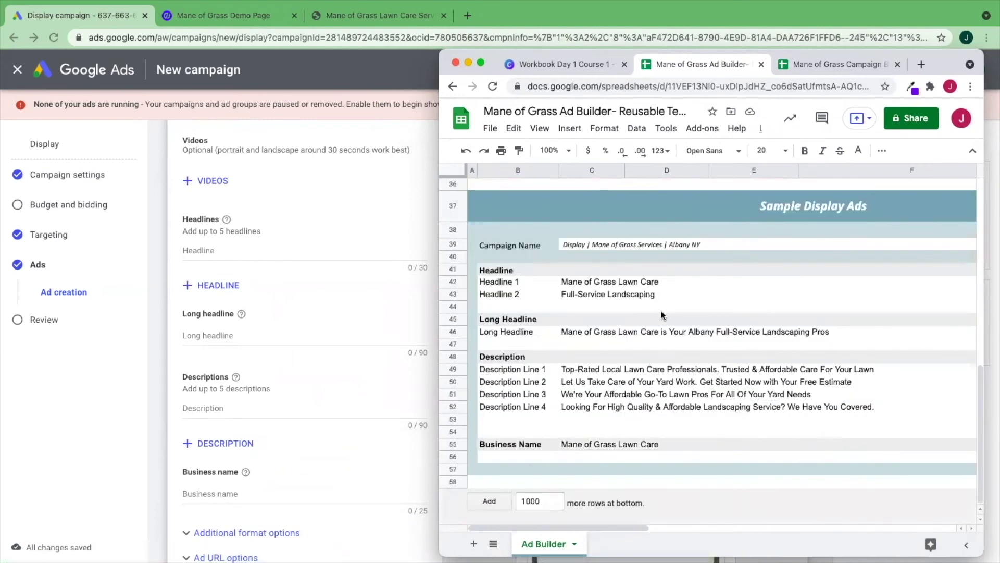
Step: Copy the two sample display headlines, "Mane of Grass Lawn Care" and "Full-Service Landscaping", into the ad's first two headlines
click(632, 293)
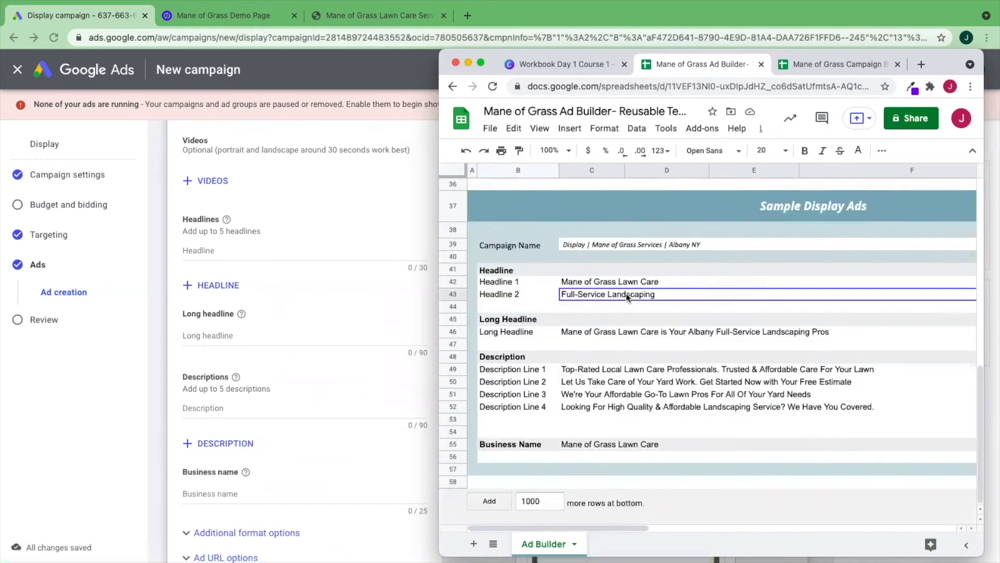
double_click(658, 281)
drag(657, 281, 546, 281)
key(super+c)
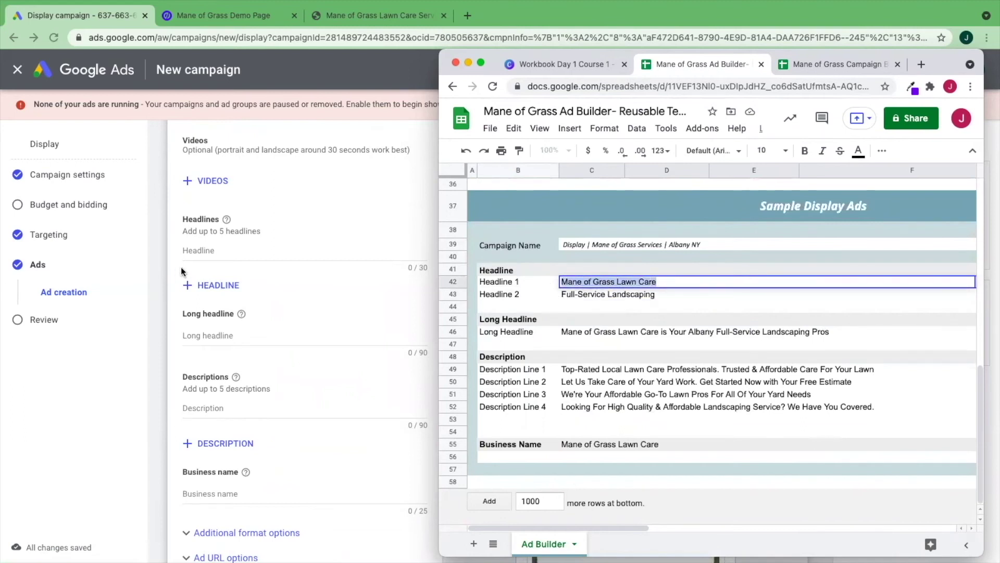
click(192, 250)
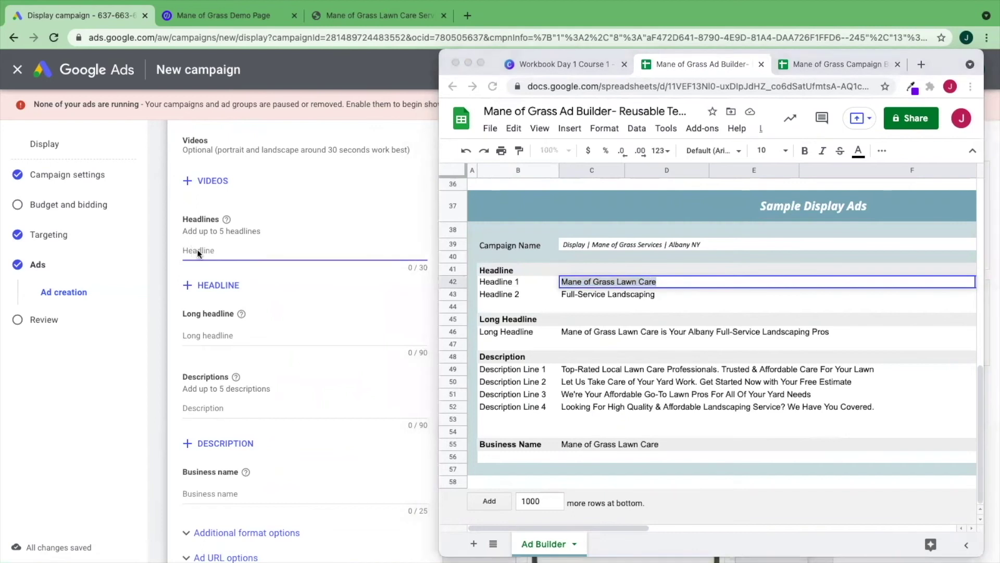
right_click(186, 248)
key(super+v)
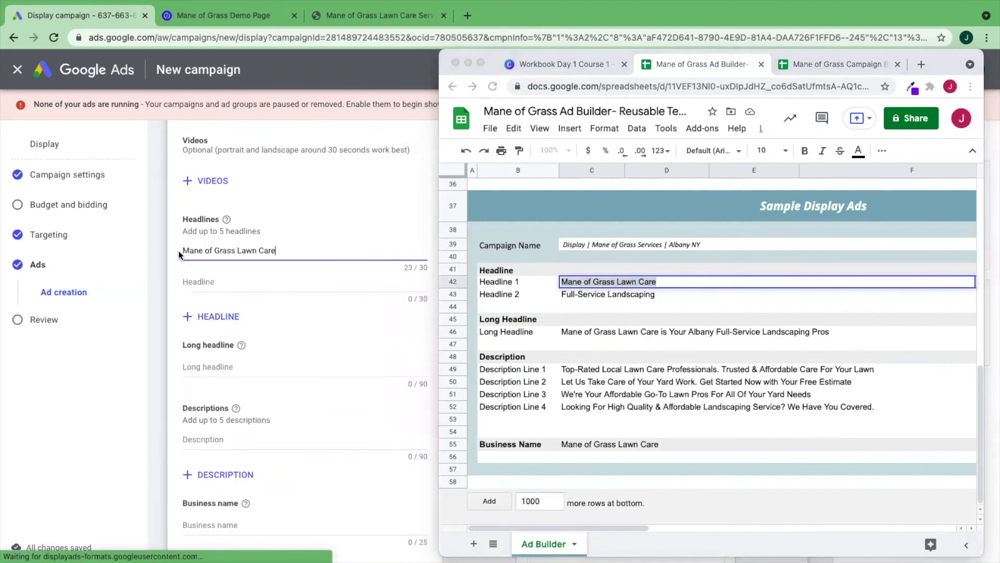
click(661, 299)
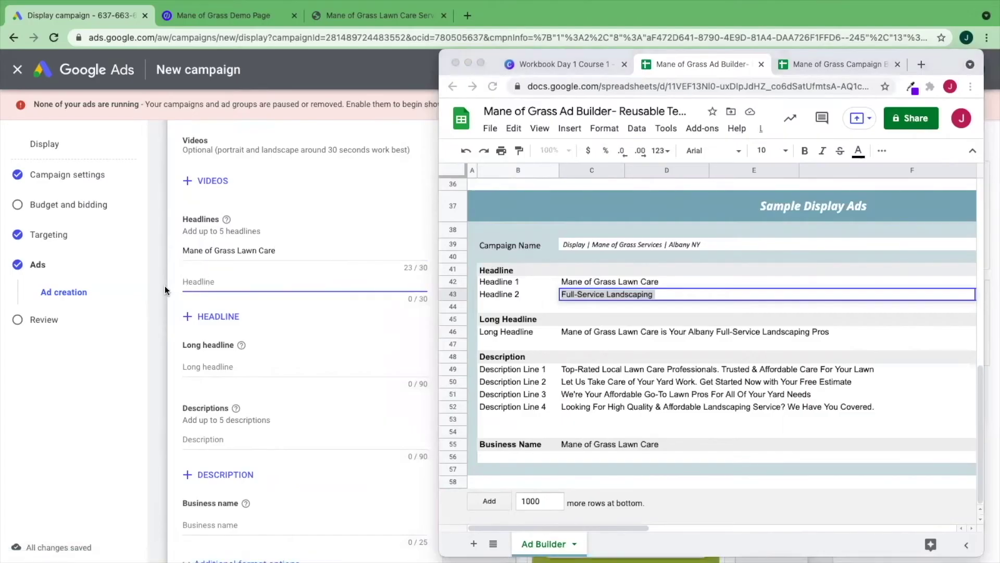
text(Full-Service Landscaping)
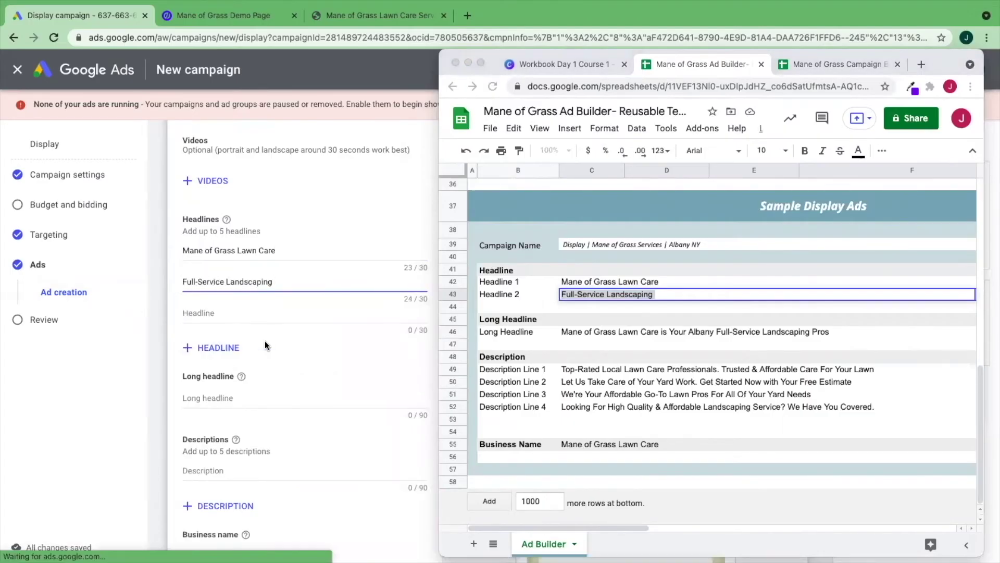
Step: Copy "Mane of Grass Lawn Care is Your Albany Full-Service Landscaping Pros" from the spreadsheet into the ad's long headline
scroll(264, 341, down, 6)
scroll(264, 341, up, 5)
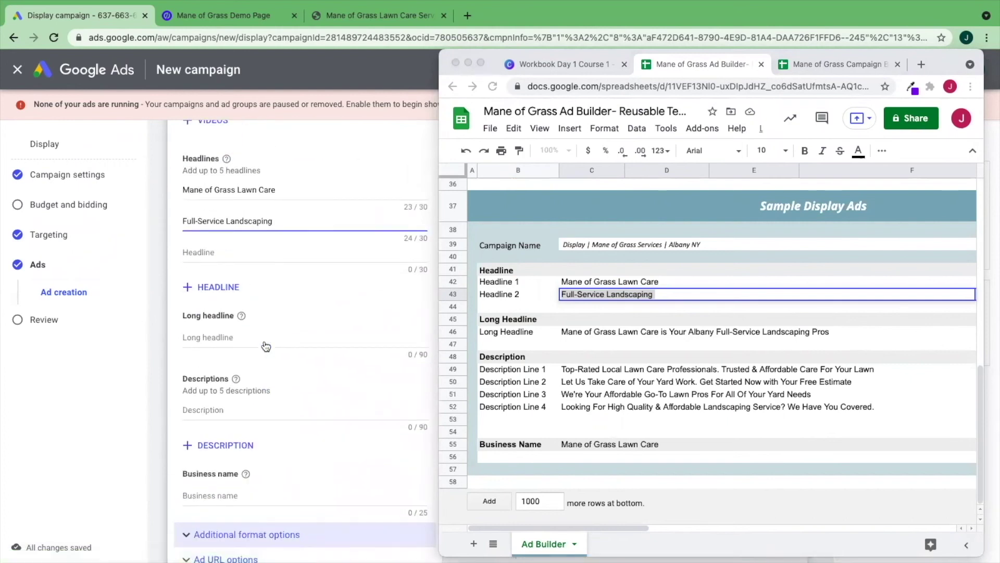
scroll(267, 347, down, 1)
click(224, 274)
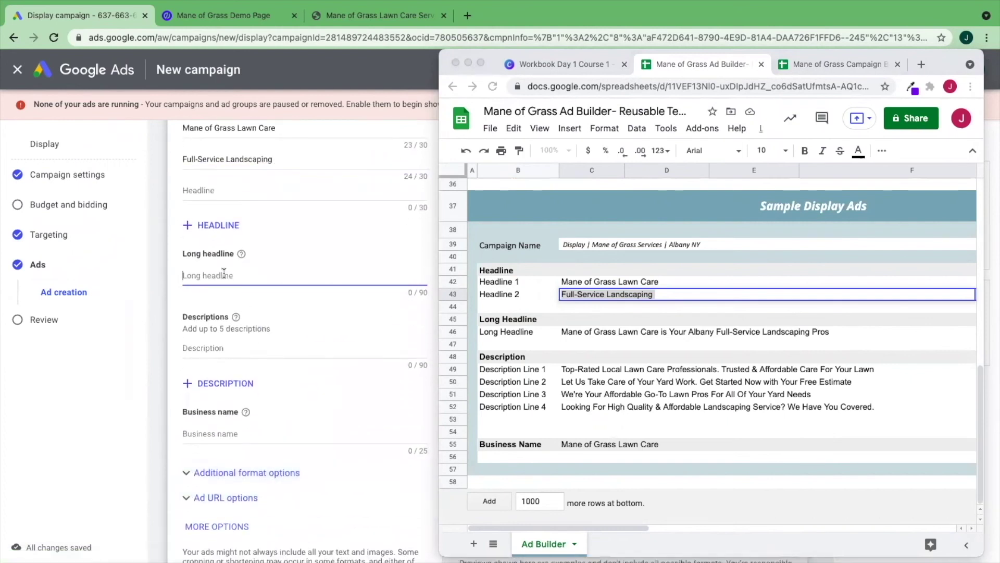
click(842, 334)
right_click(833, 335)
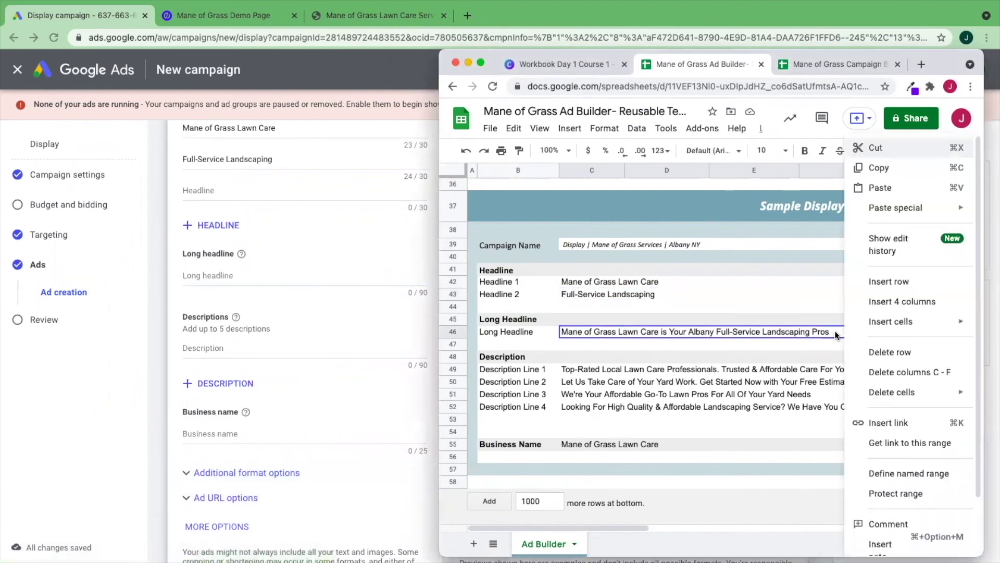
double_click(835, 334)
drag(833, 331, 573, 331)
key(super+c)
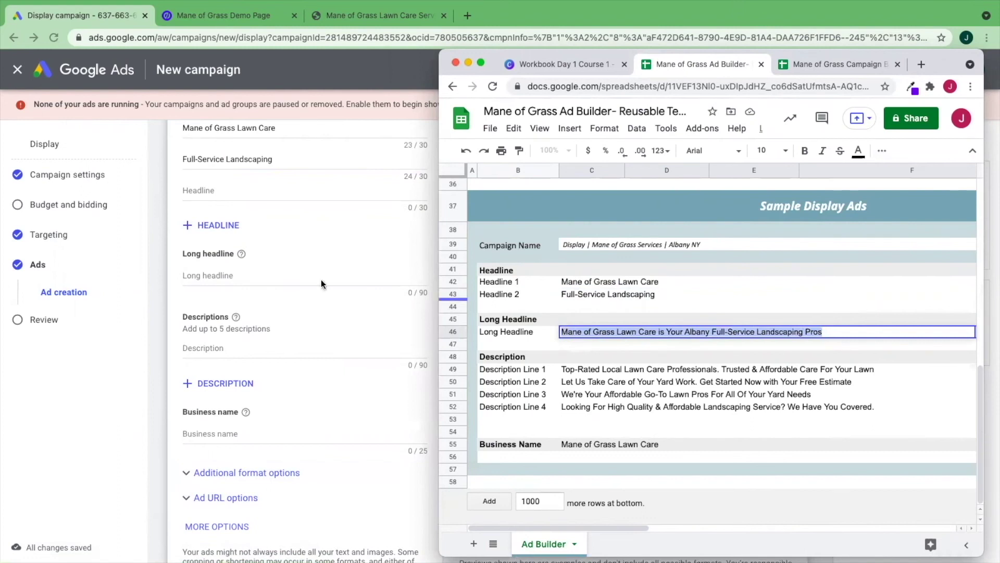
click(198, 276)
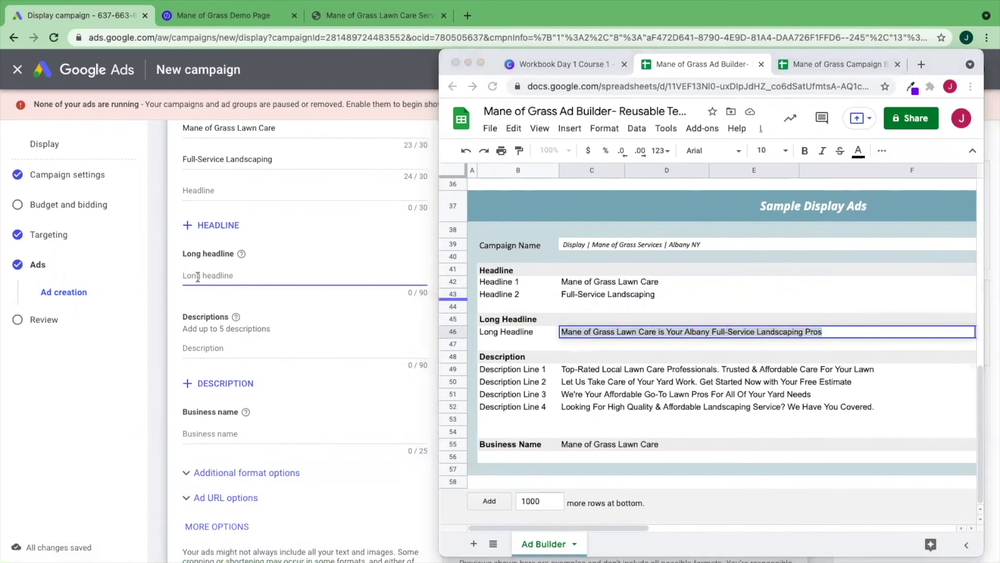
key(super+v)
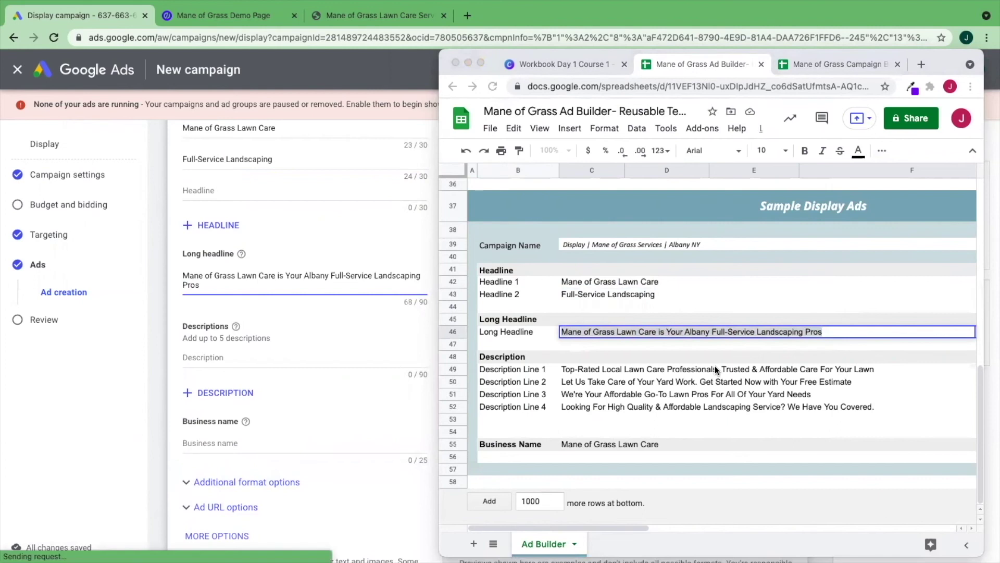
Step: Copy "Top-Rated Local Lawn Care Professionals. Trusted & Affordable Care For Your Lawn" from the spreadsheet into the ad's first description
click(718, 370)
key(super+a)
key(super+c)
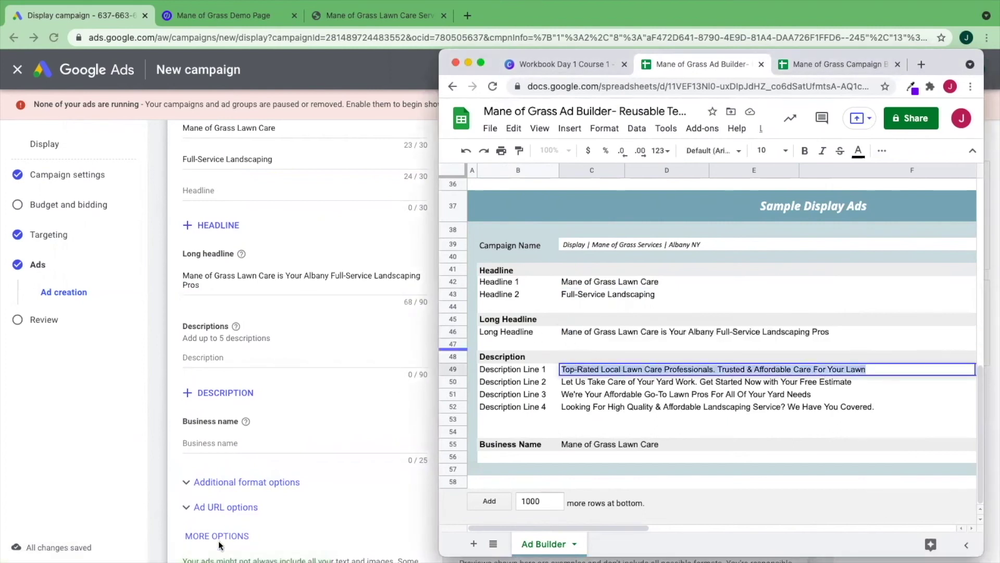
click(201, 358)
right_click(201, 358)
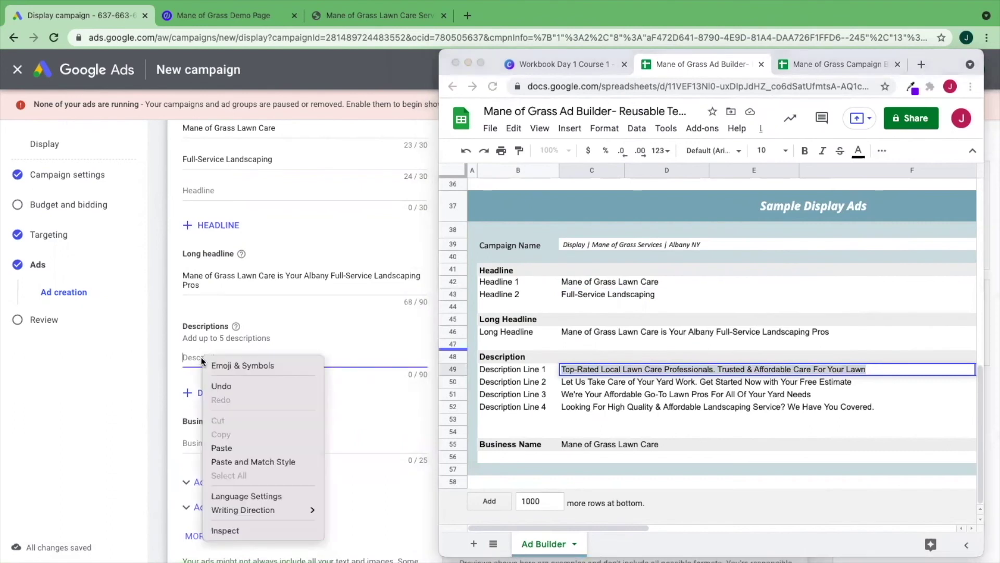
key(super+v)
Step: Copy "Let Us Take Care of Your Yard Work. Get Started Now with Your Free Estimate" from the spreadsheet into the ad's second description
click(193, 388)
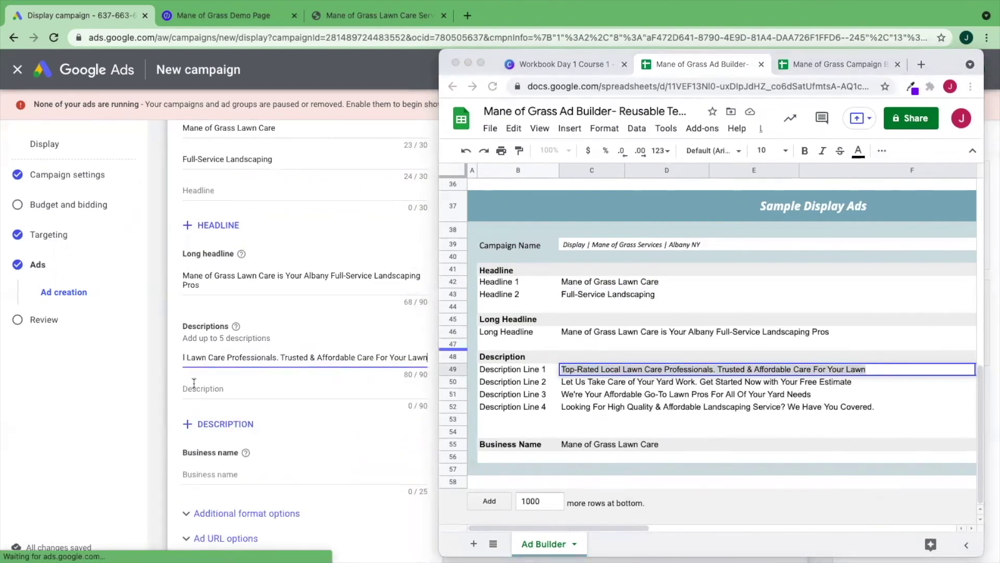
click(873, 369)
double_click(845, 382)
drag(845, 382, 556, 382)
key(super+c)
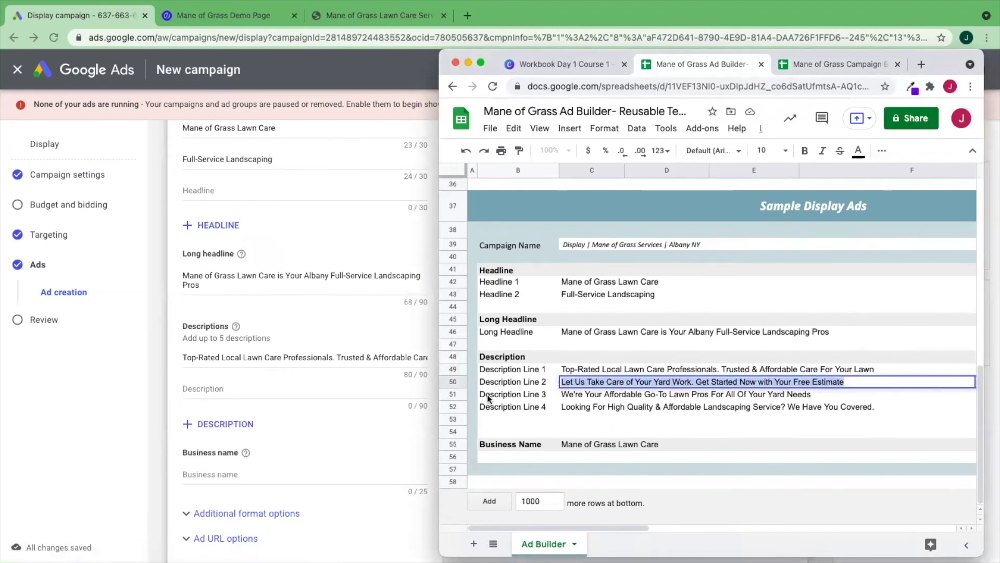
click(214, 389)
right_click(213, 390)
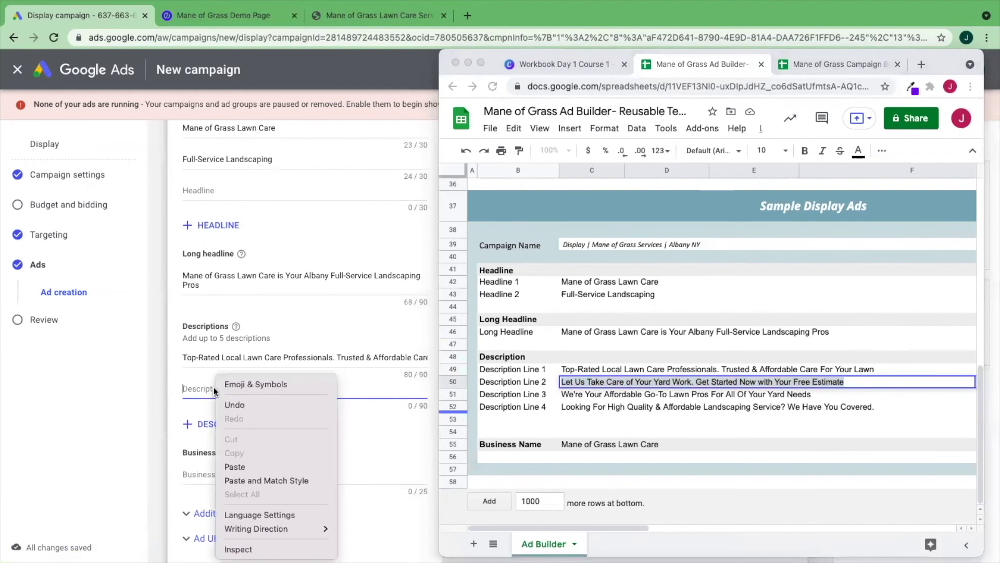
click(192, 386)
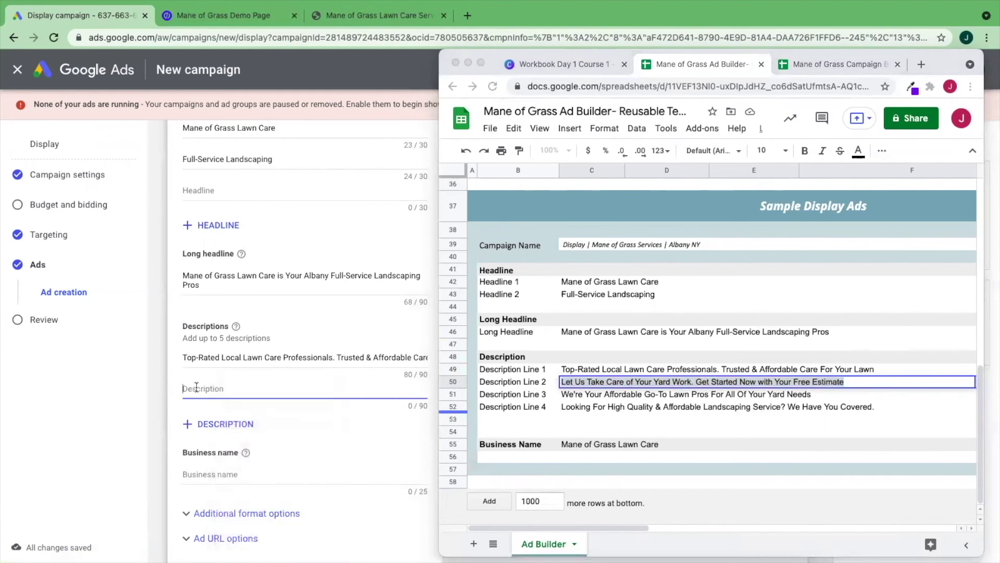
key(super+v)
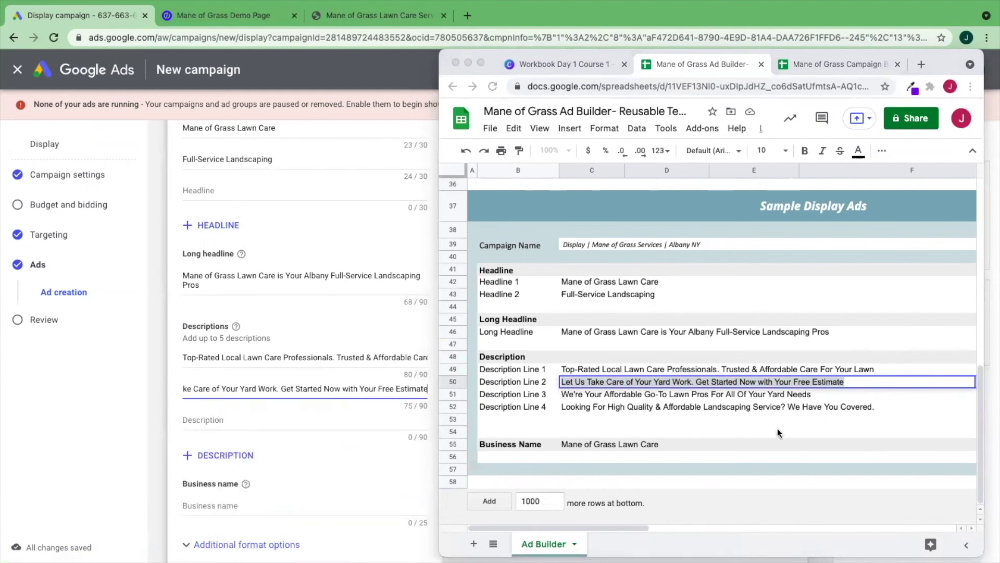
Step: Copy "We're Your Affordable Go-To Lawn Pros For All Of Your Yard Needs" from the spreadsheet into the ad's third description
right_click(817, 394)
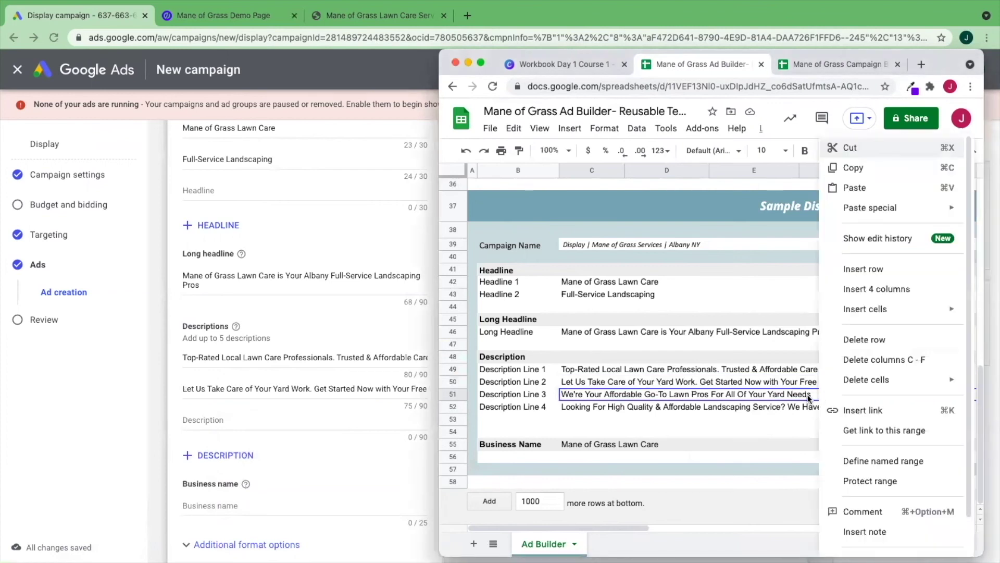
key(super+c)
drag(814, 395, 552, 394)
right_click(553, 396)
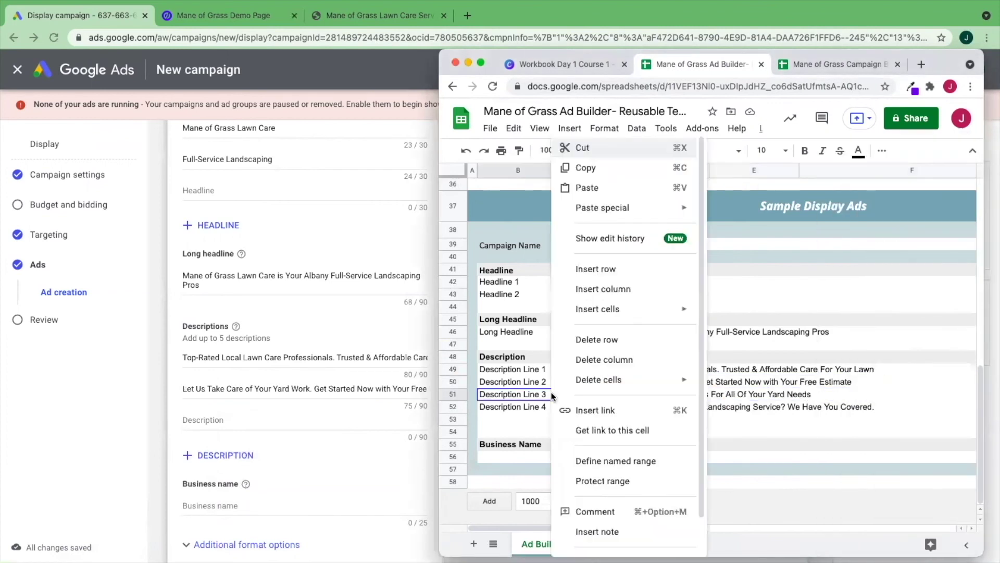
right_click(819, 395)
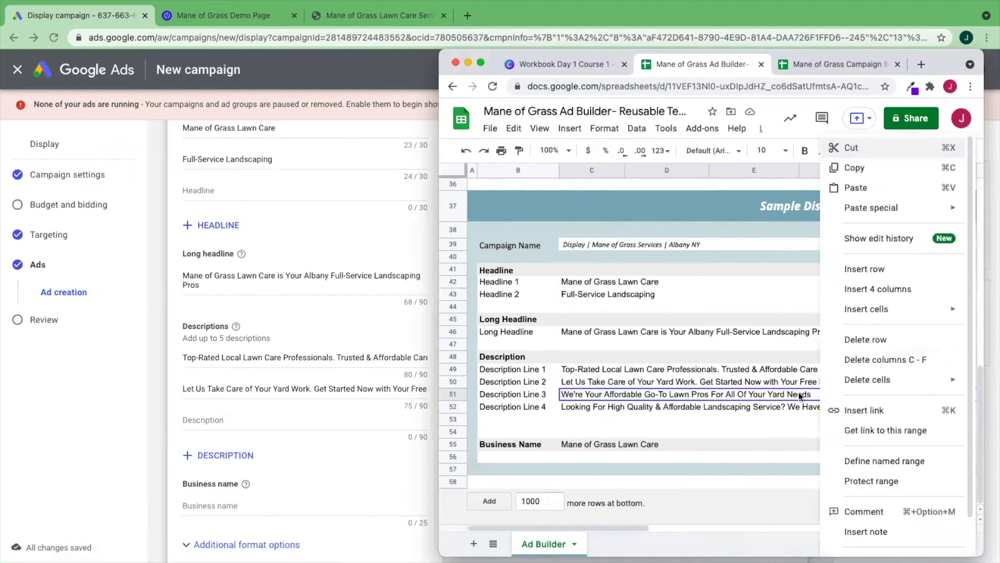
key(super+c)
double_click(800, 396)
key(super+a)
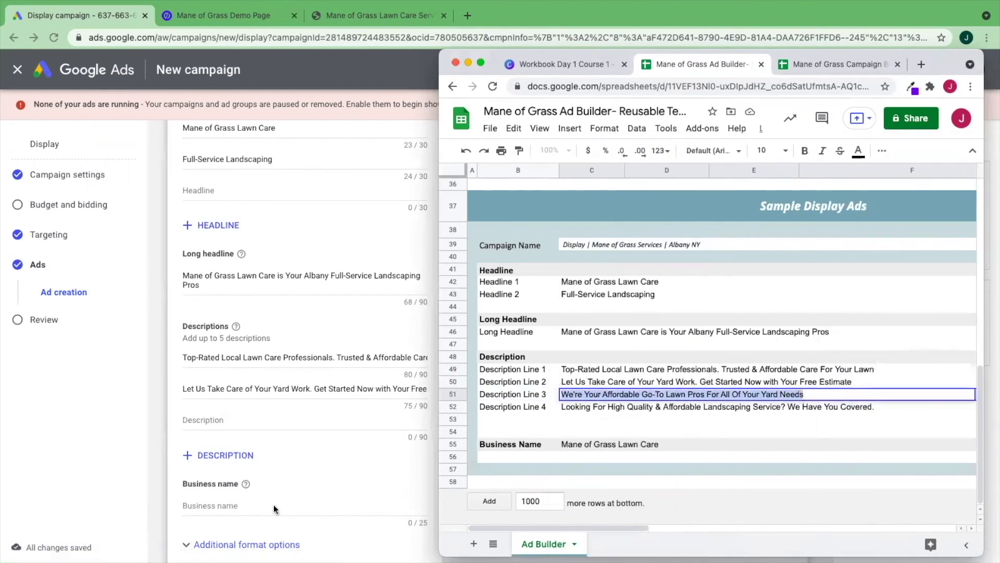
click(286, 422)
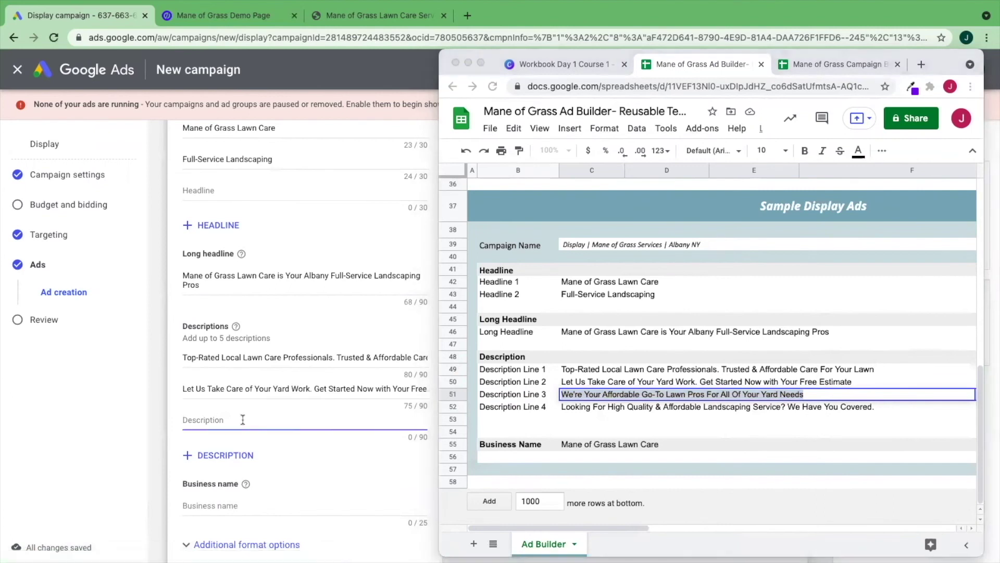
key(super+v)
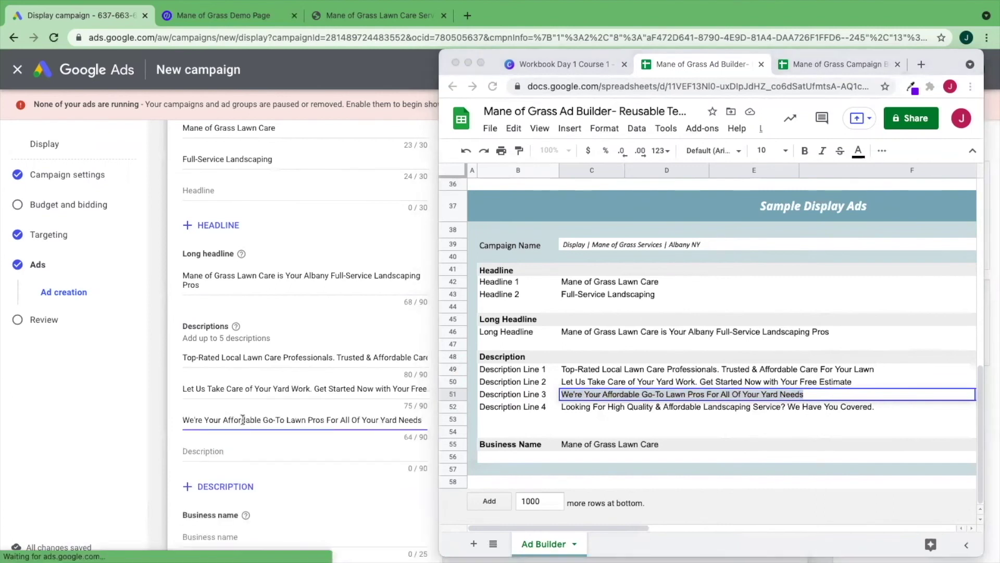
Step: Copy "Looking For High Quality & Affordable Landscaping Service? We Have You Covered." from the spreadsheet into the ad's fourth description
click(872, 406)
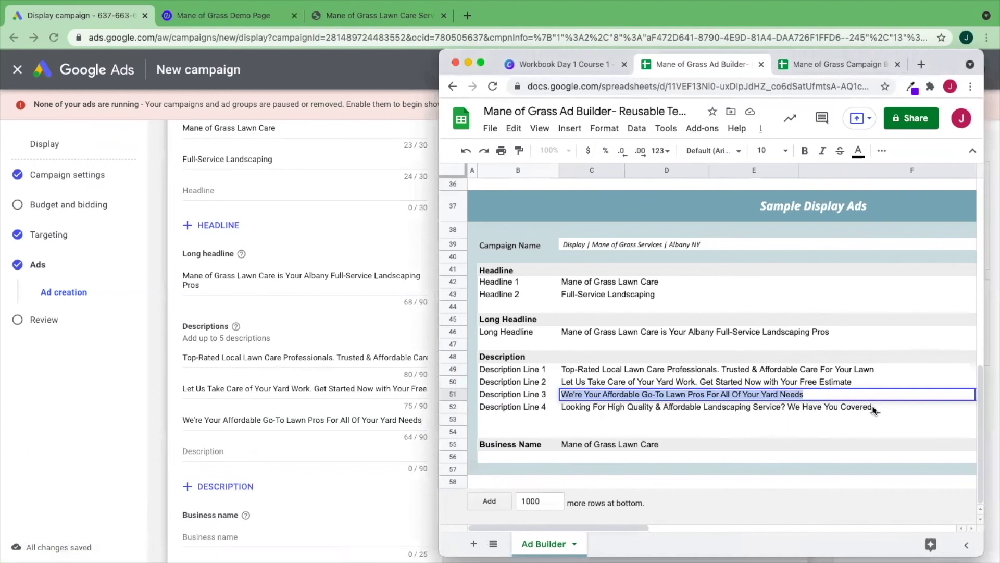
right_click(879, 405)
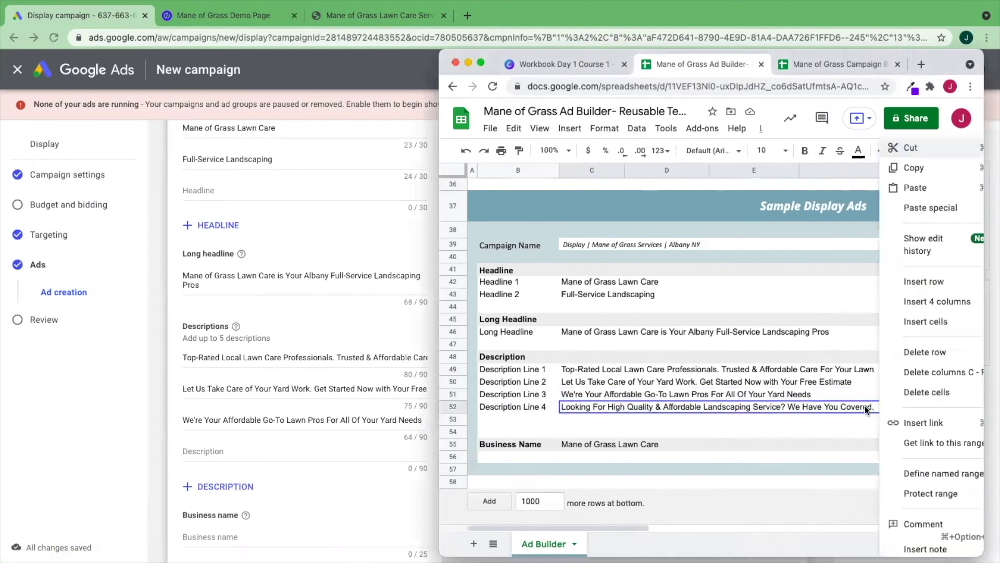
double_click(867, 406)
drag(870, 406, 580, 395)
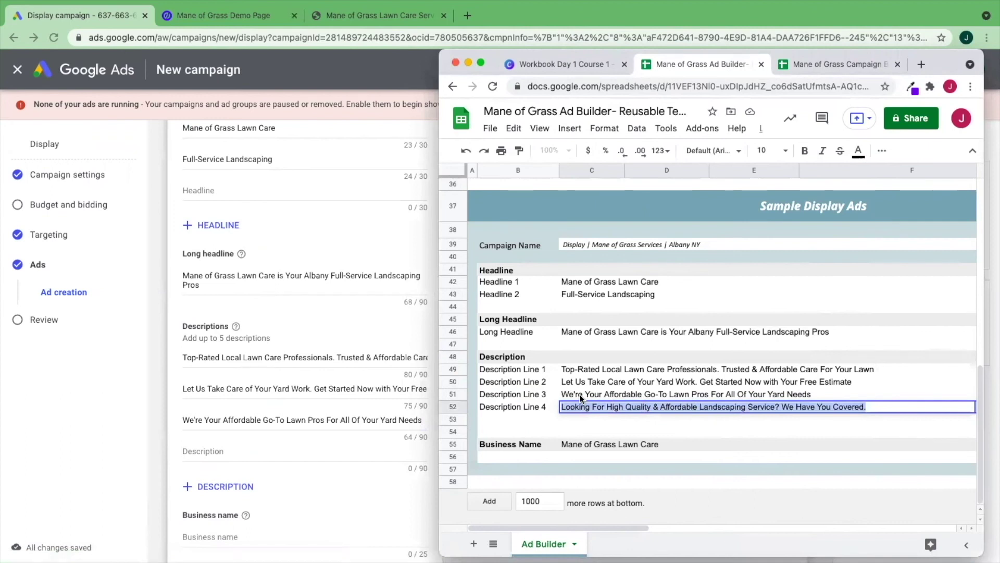
click(191, 450)
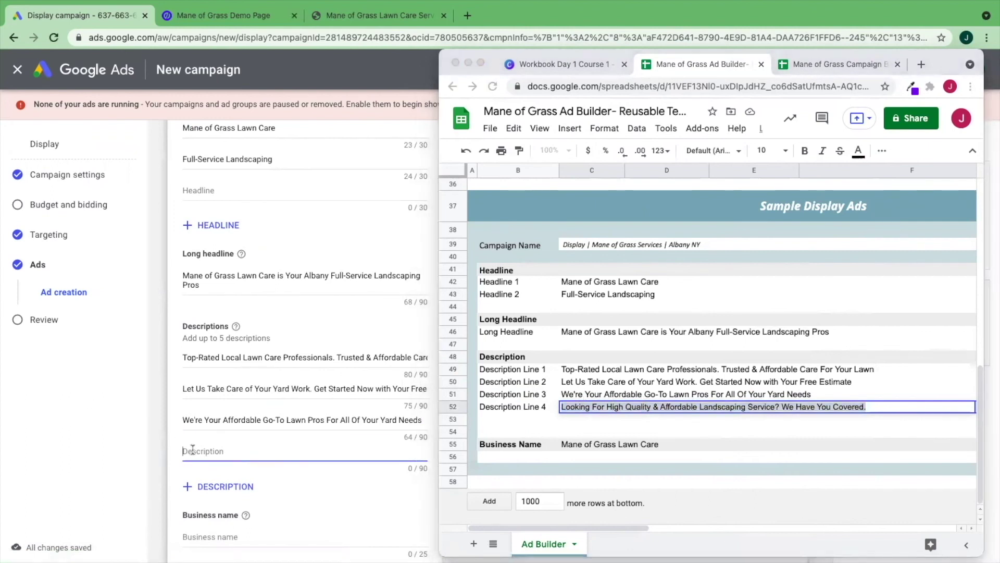
key(ctrl+v)
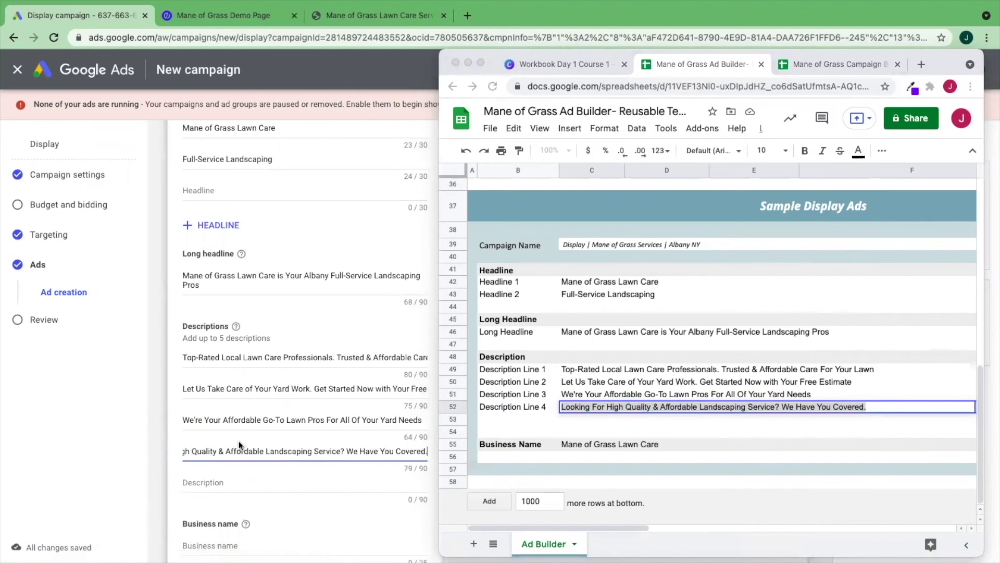
Step: Enter "Mane of Grass" as the ad's business name
scroll(297, 442, down, 3)
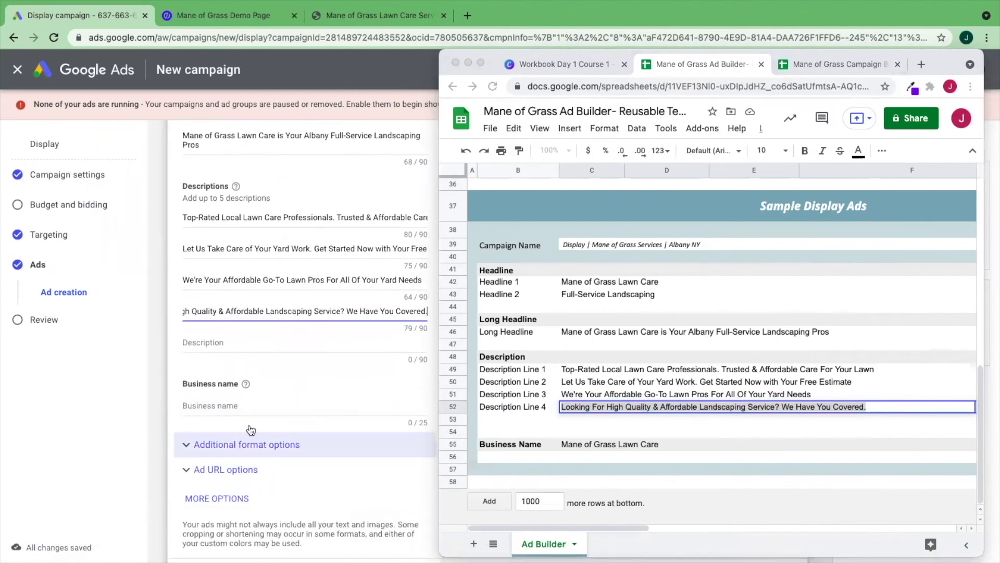
click(248, 407)
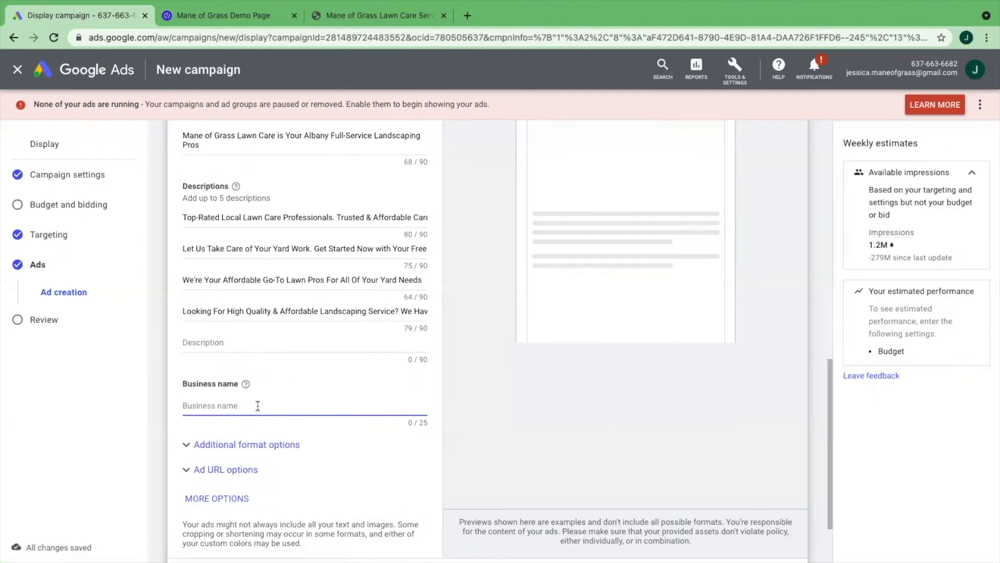
text(Mane)
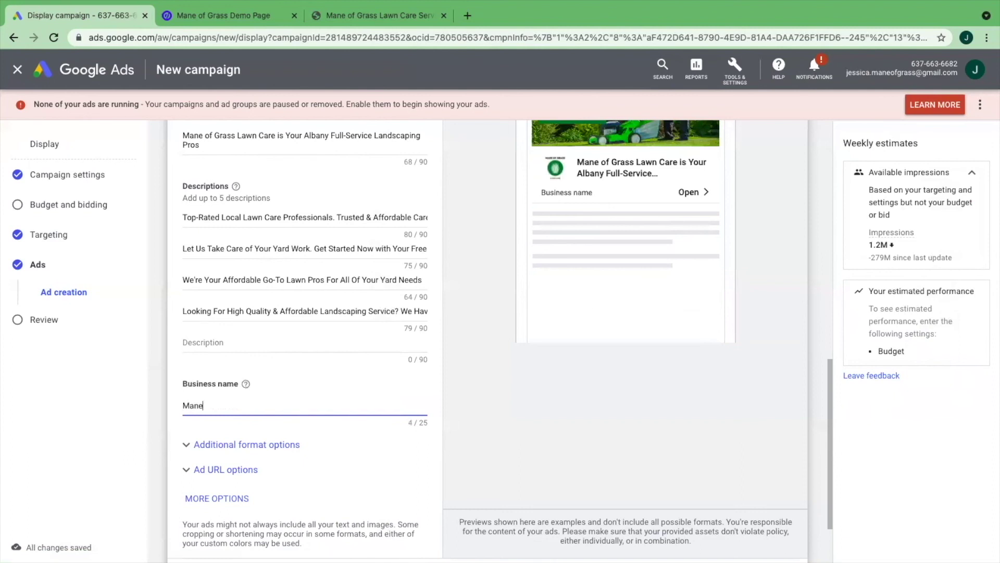
text( of Grass)
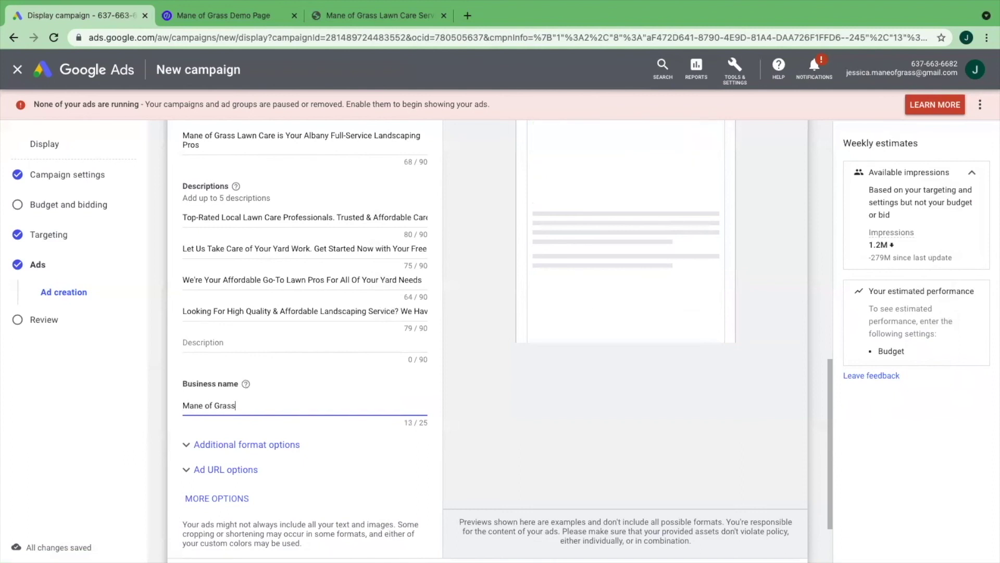
Step: Add the optional call to action text to the ad and set it to Book Now
scroll(301, 435, down, 2)
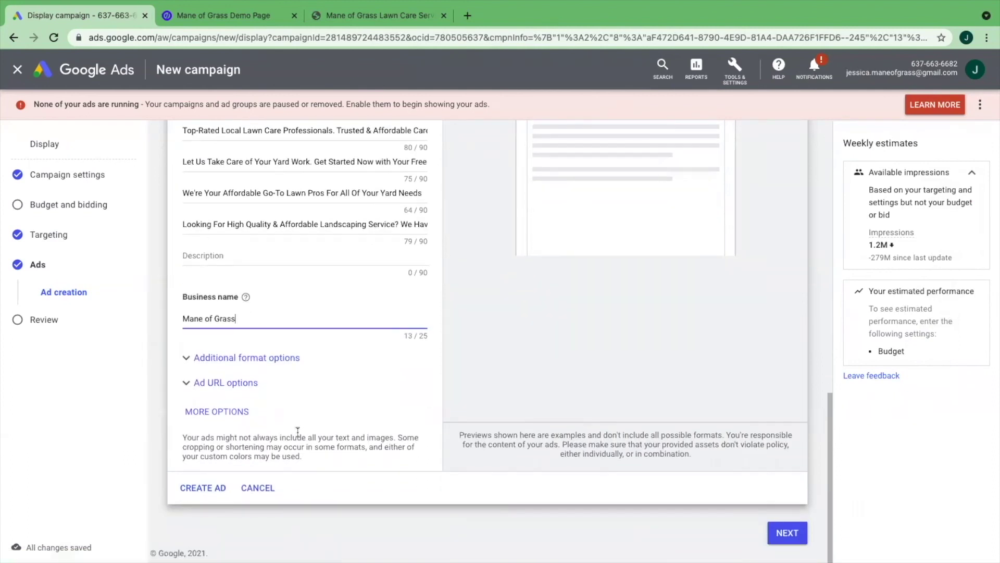
click(237, 412)
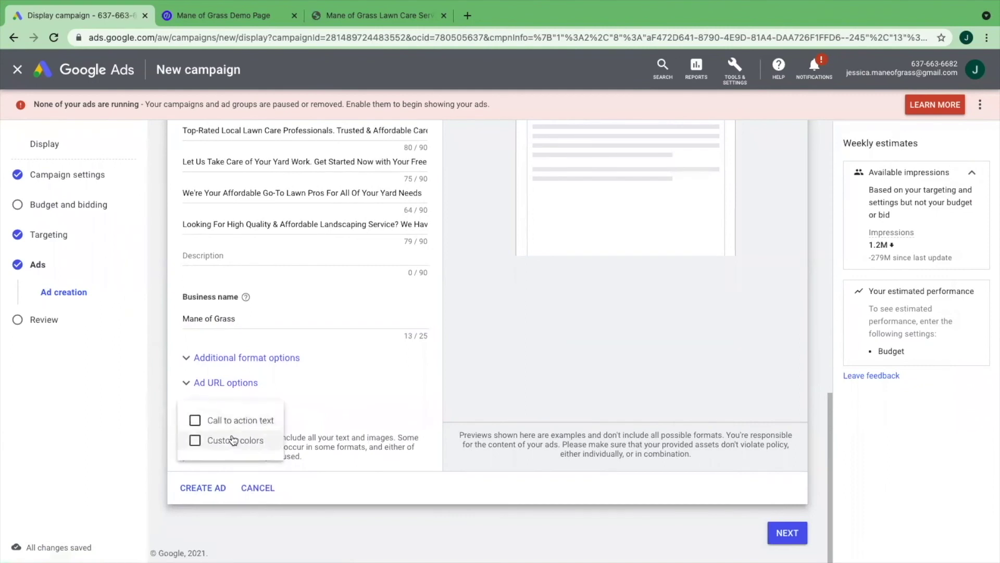
click(195, 420)
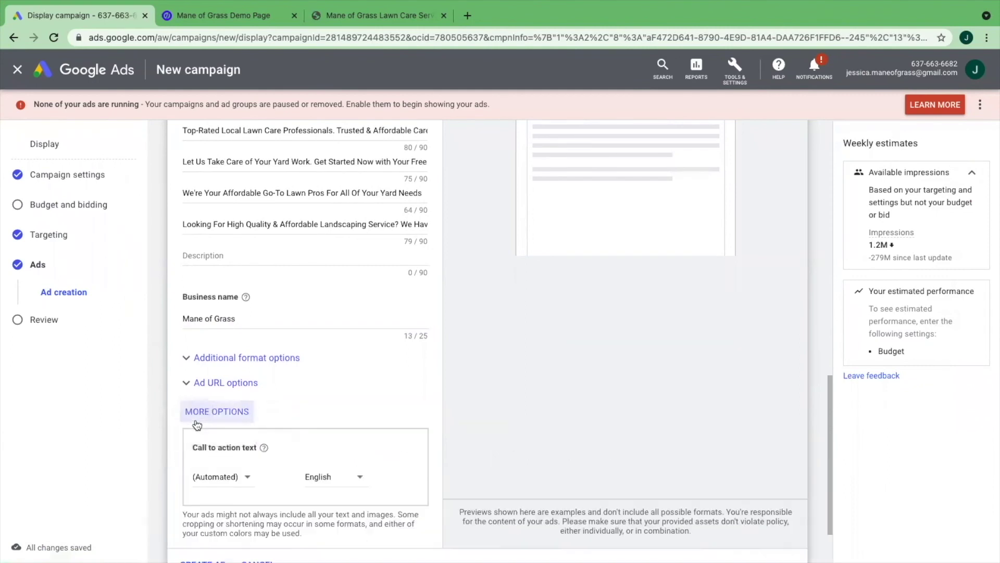
scroll(327, 414, down, 2)
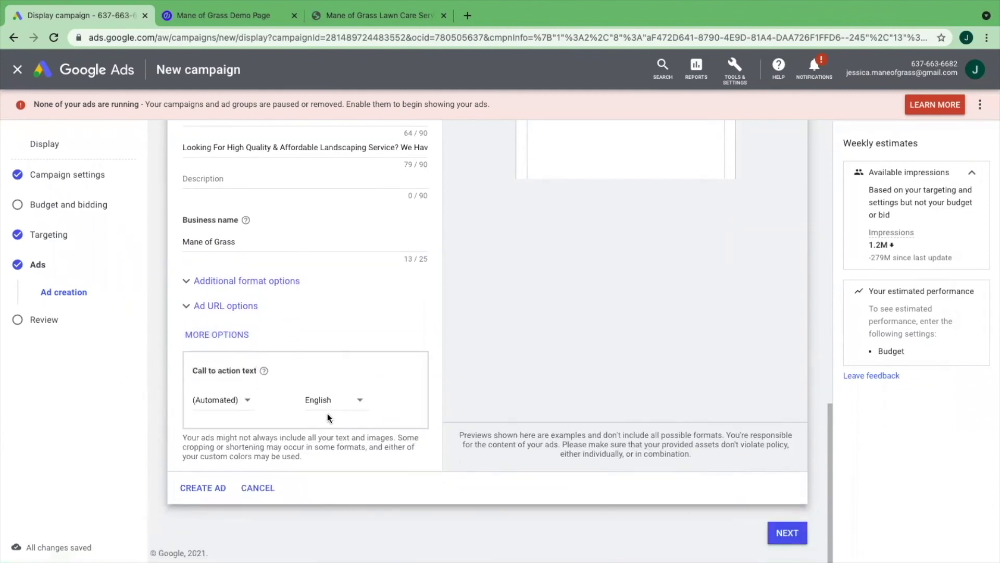
click(247, 401)
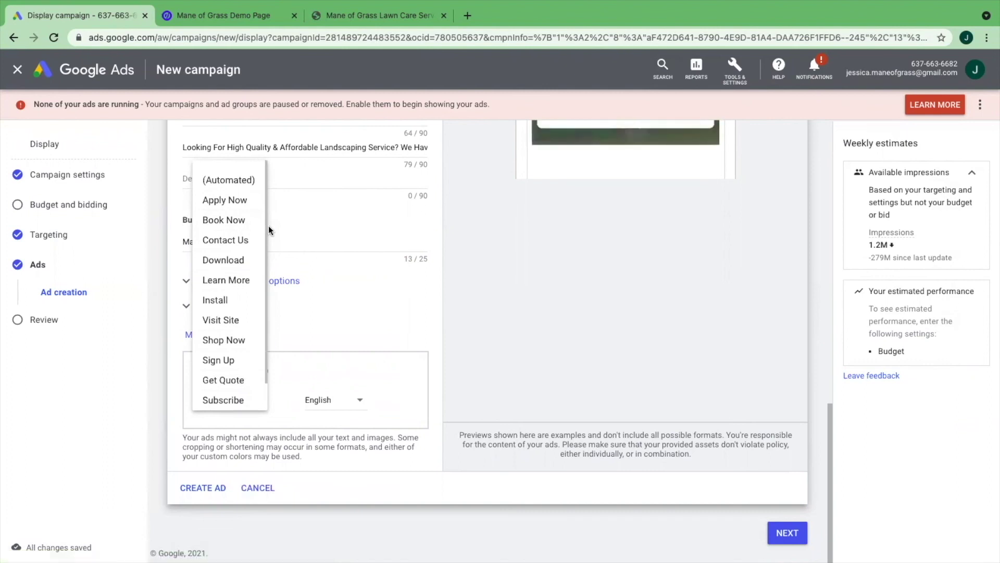
click(224, 220)
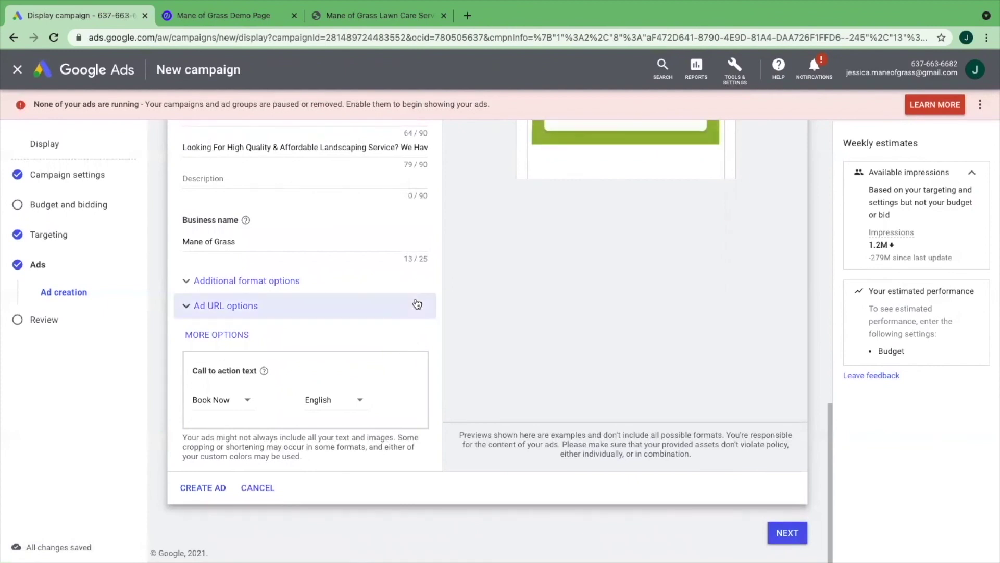
Step: Examine the mobile previews of the ad to see how the images, headlines, descriptions and call to action combine
scroll(464, 243, up, 8)
scroll(463, 241, down, 1)
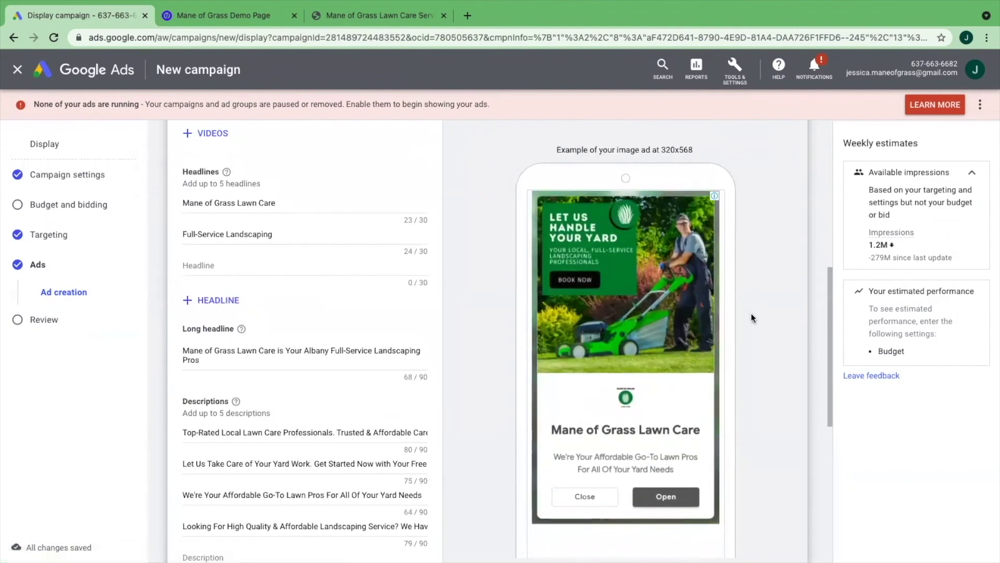
scroll(756, 323, up, 2)
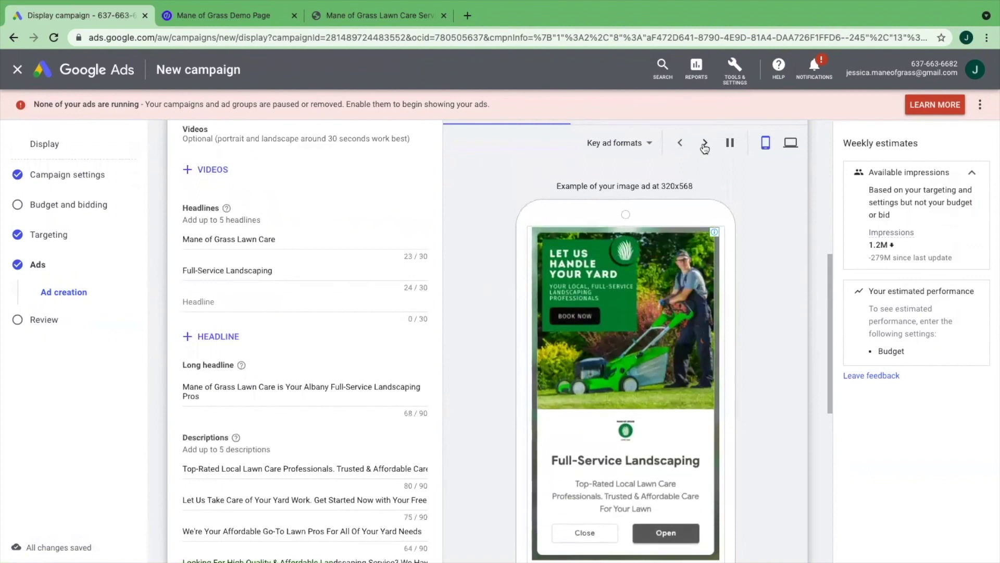
scroll(786, 193, down, 4)
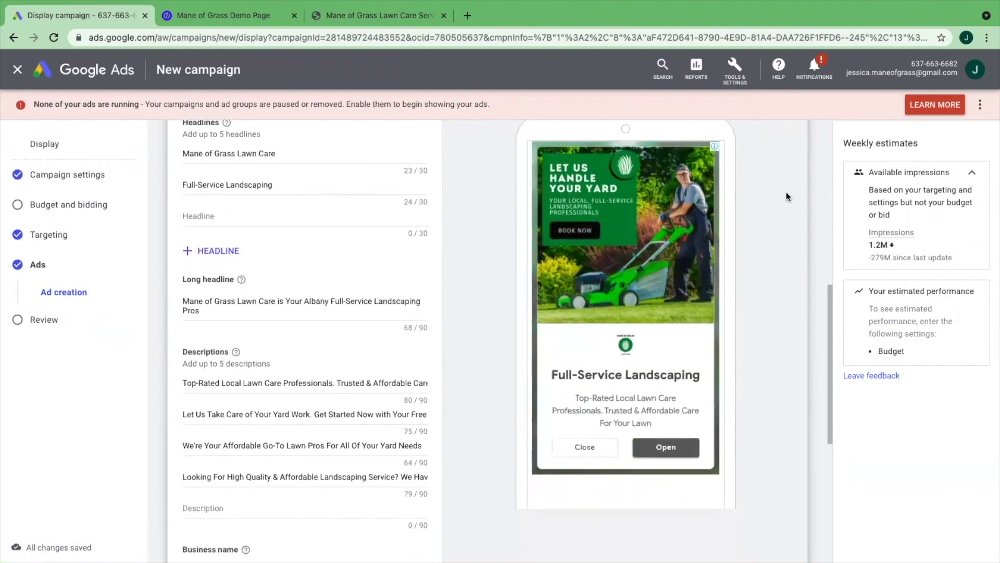
scroll(786, 196, down, 3)
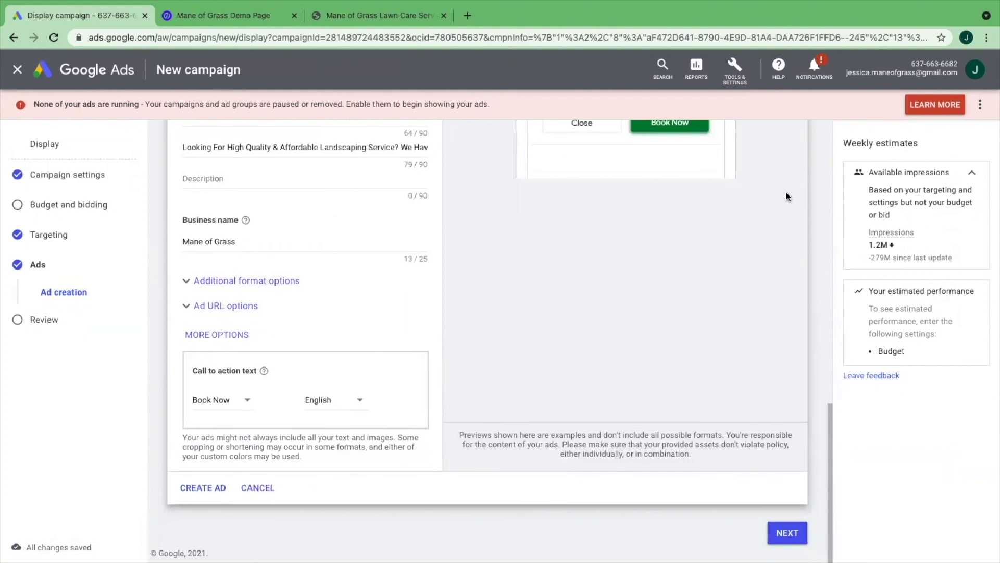
Step: Copy the landing page address maneofgrass.ubpages.com/your-local-grass-cutting-professionals/ from its open browser page into the ad's final URL
scroll(305, 266, up, 10)
scroll(305, 261, up, 3)
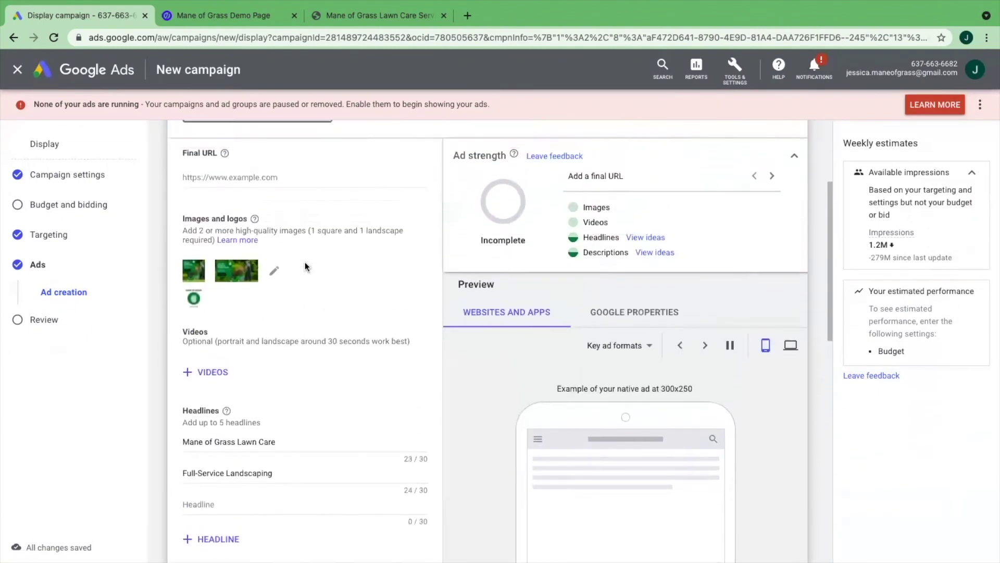
click(257, 200)
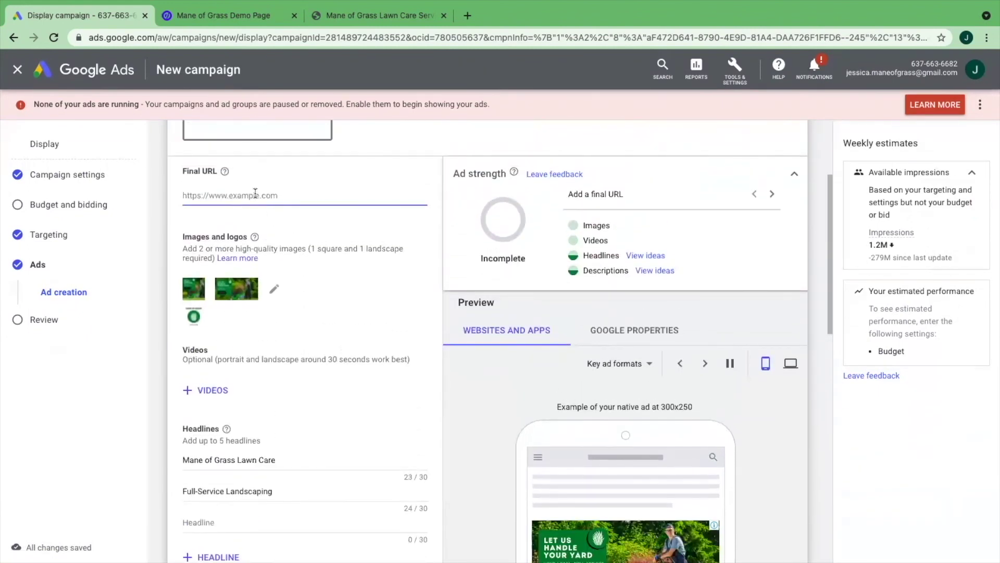
click(376, 15)
click(378, 40)
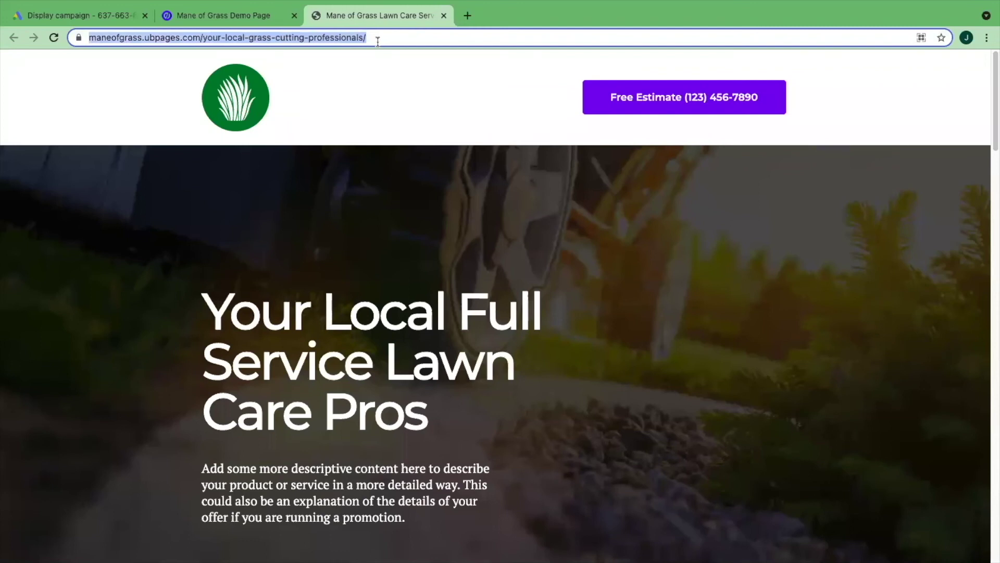
click(22, 7)
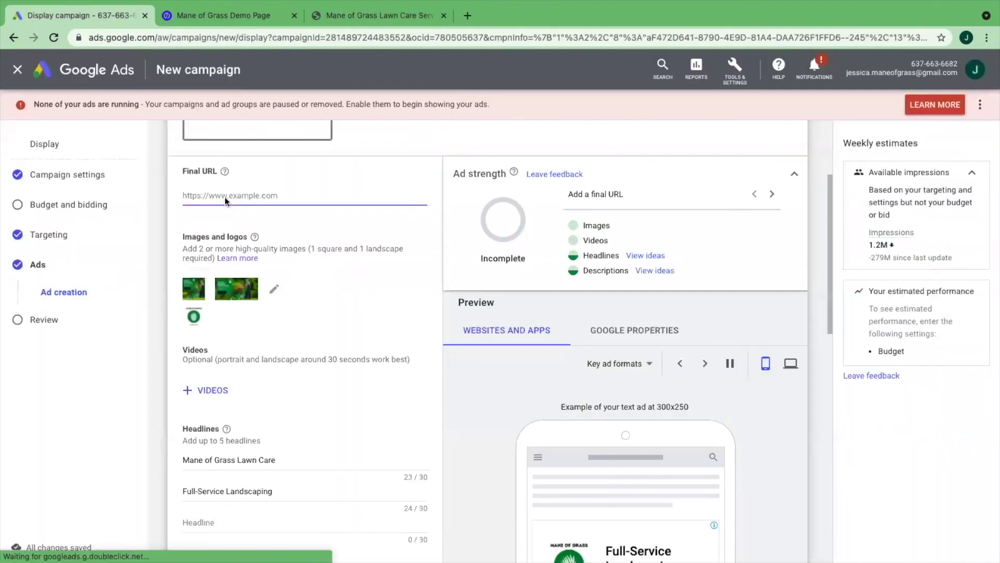
key(ctrl+v)
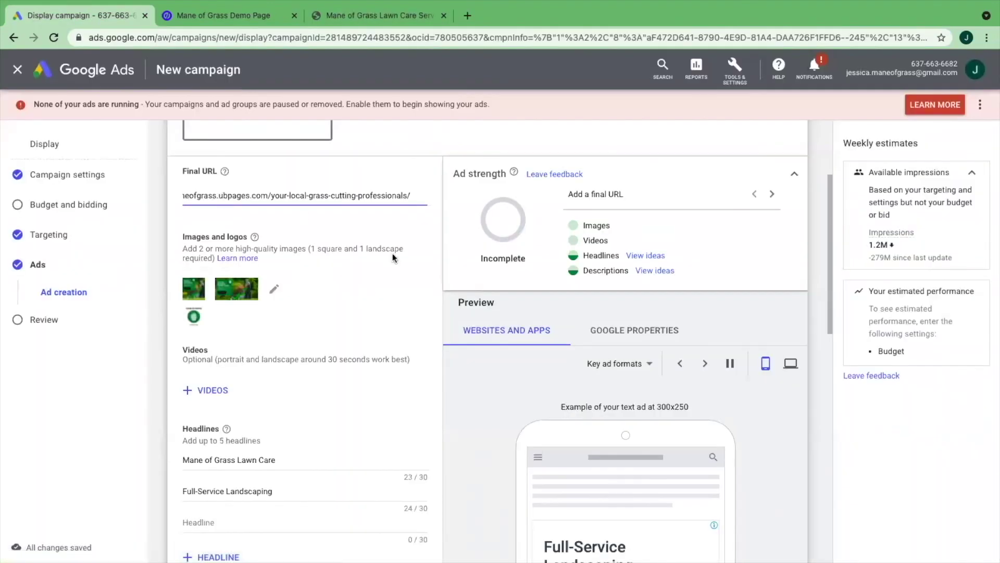
Step: Check through the completed responsive display ad and continue to the campaign review
scroll(430, 277, down, 2)
scroll(786, 192, down, 8)
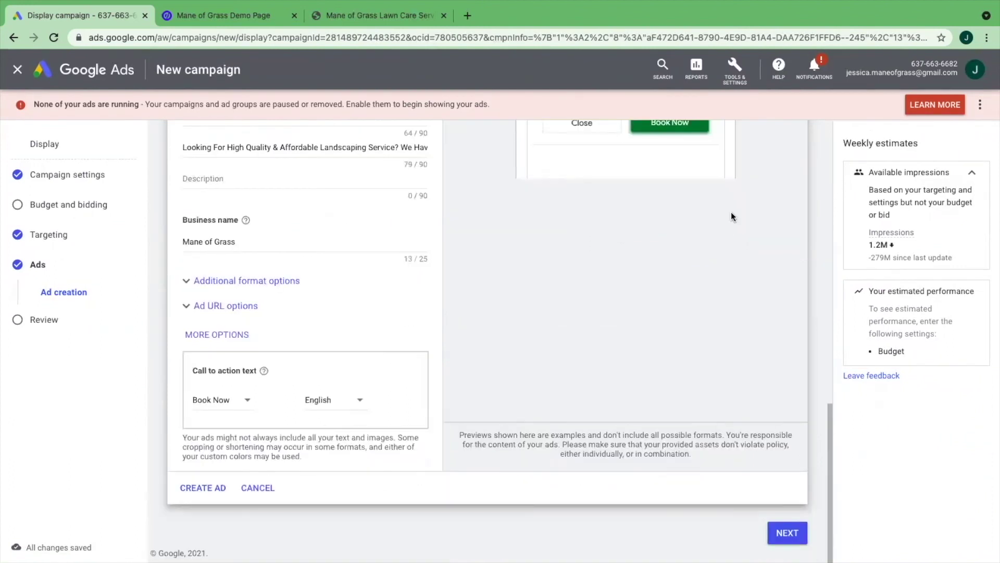
scroll(430, 276, up, 8)
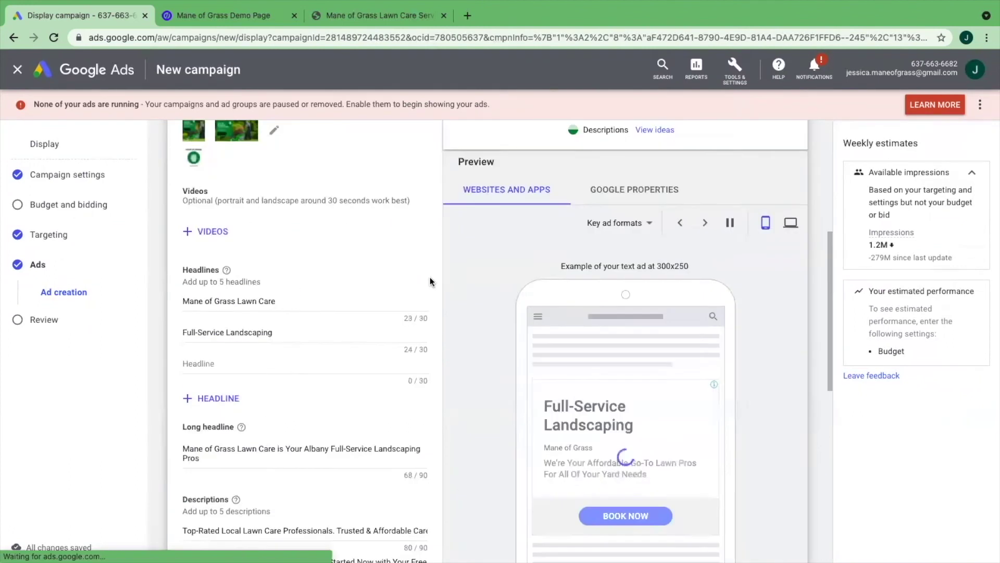
scroll(430, 277, down, 6)
scroll(430, 277, down, 2)
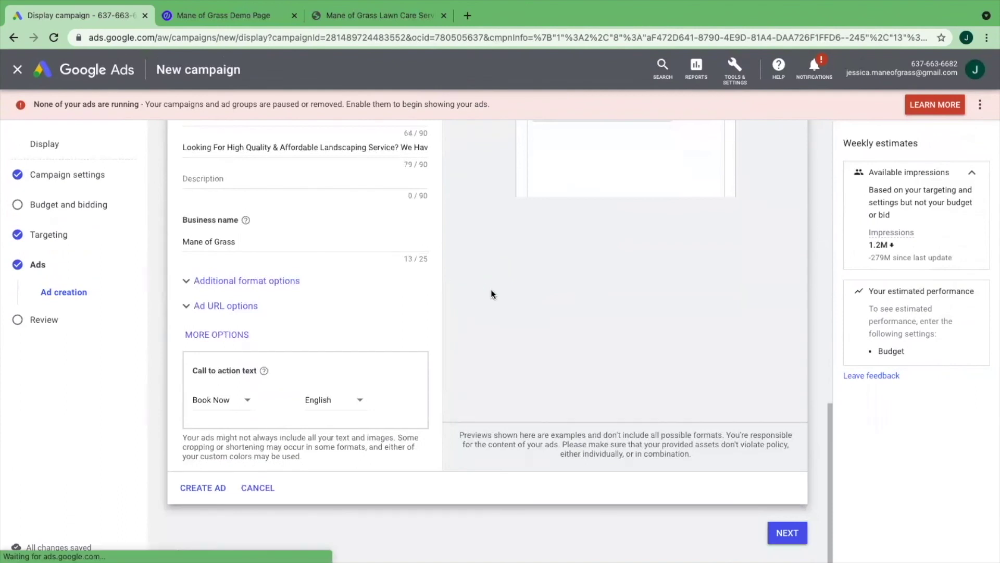
click(783, 536)
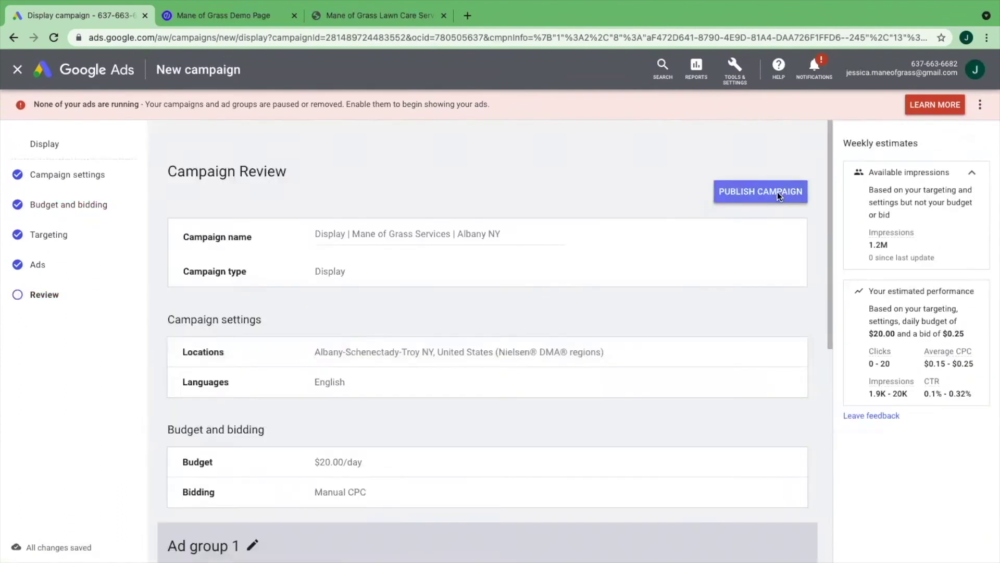
Step: Publish the Display | Mane of Grass Services | Albany NY campaign and set its status to Paused
click(777, 192)
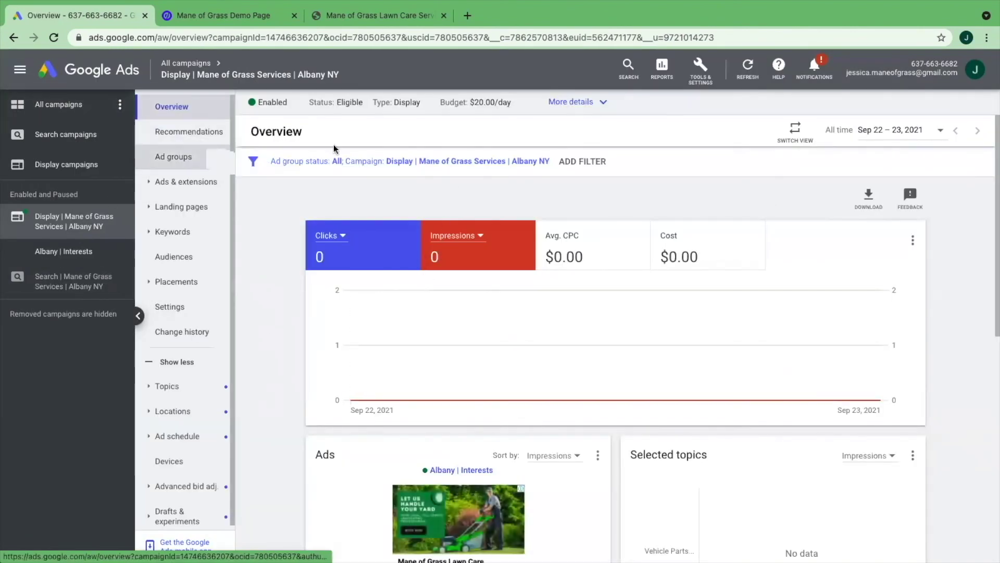
click(295, 106)
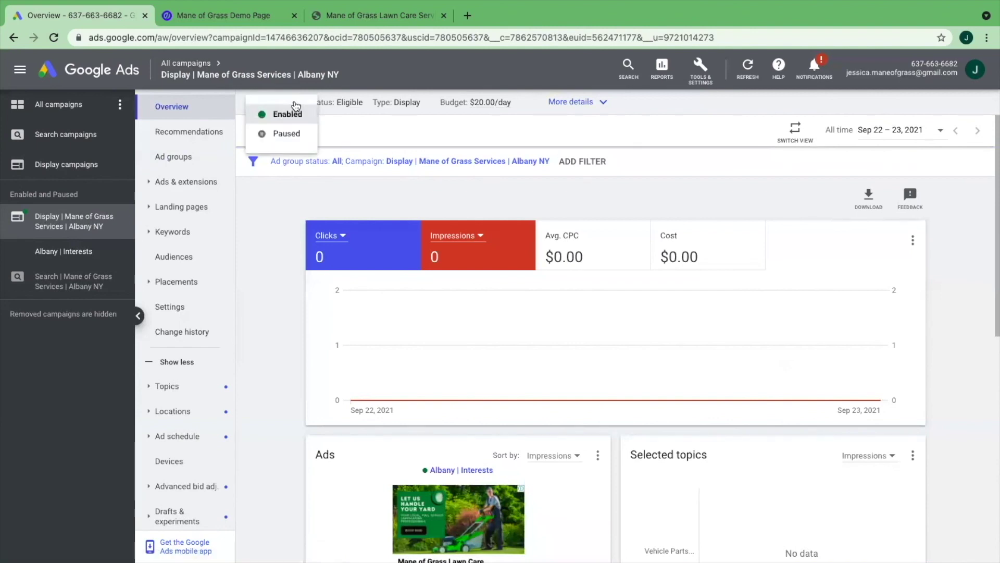
click(280, 134)
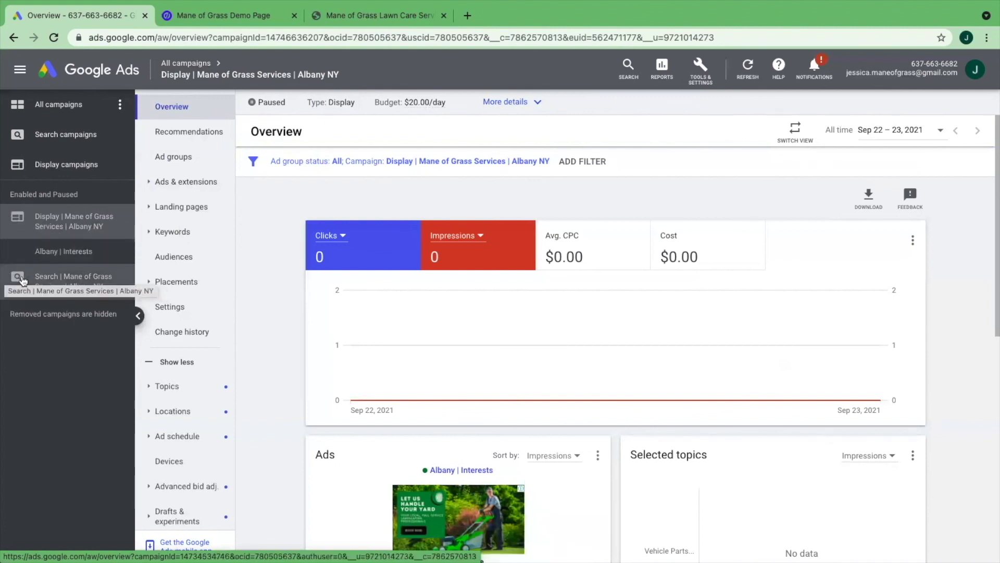
Step: Open the Display campaign's overview from the campaign list and examine its ads table, including status and performance columns
click(68, 214)
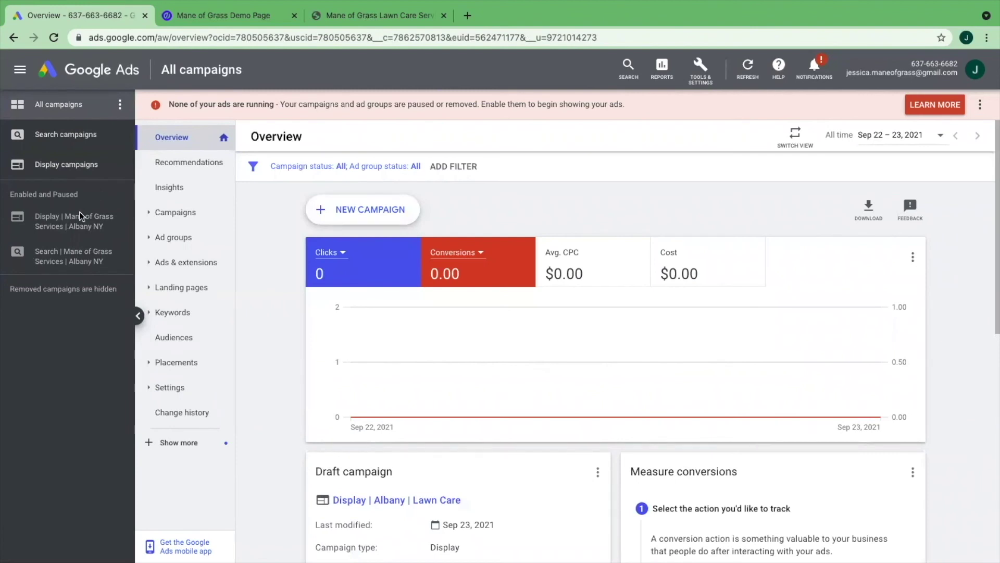
click(46, 223)
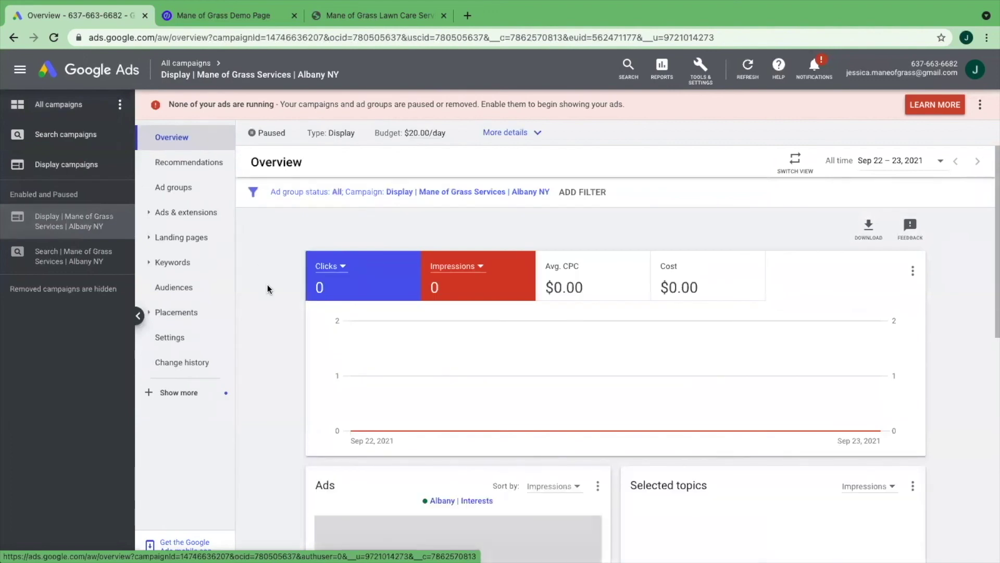
scroll(267, 285, down, 1)
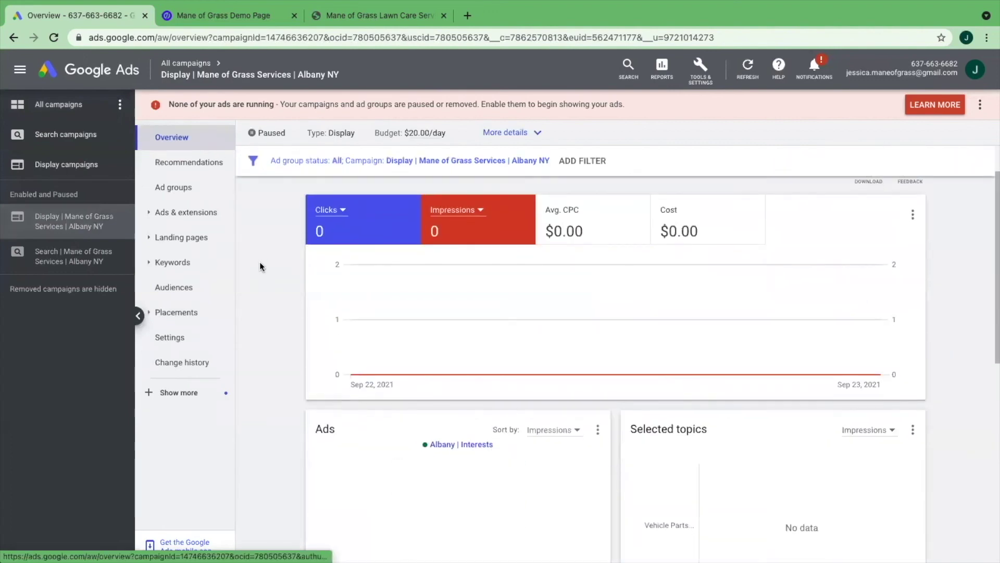
click(184, 219)
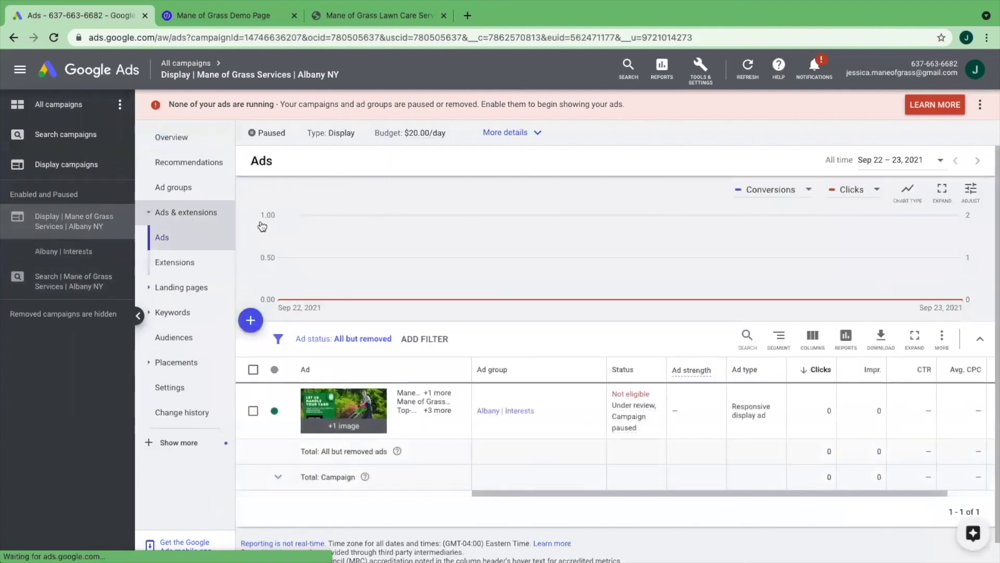
scroll(310, 295, down, 2)
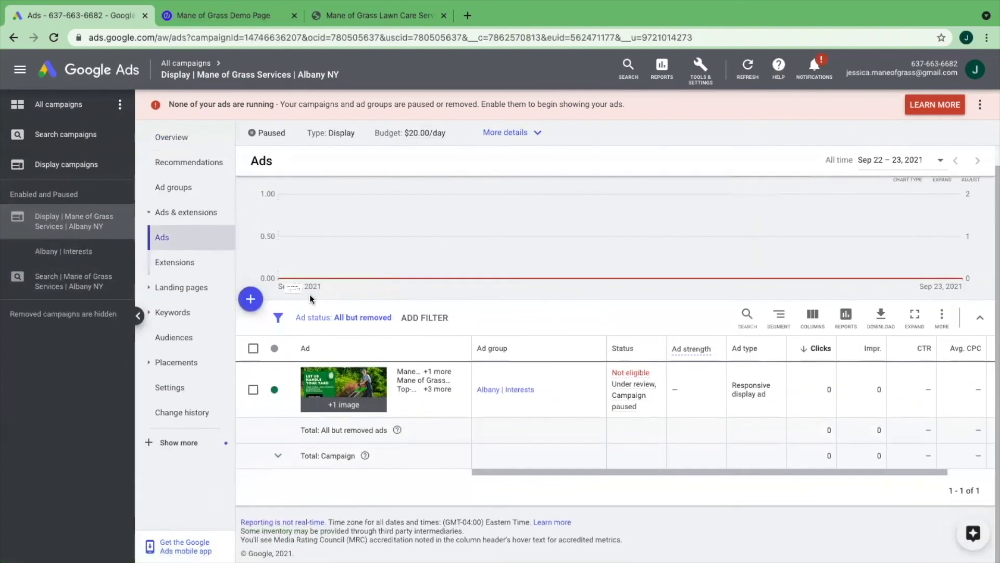
drag(661, 472, 768, 472)
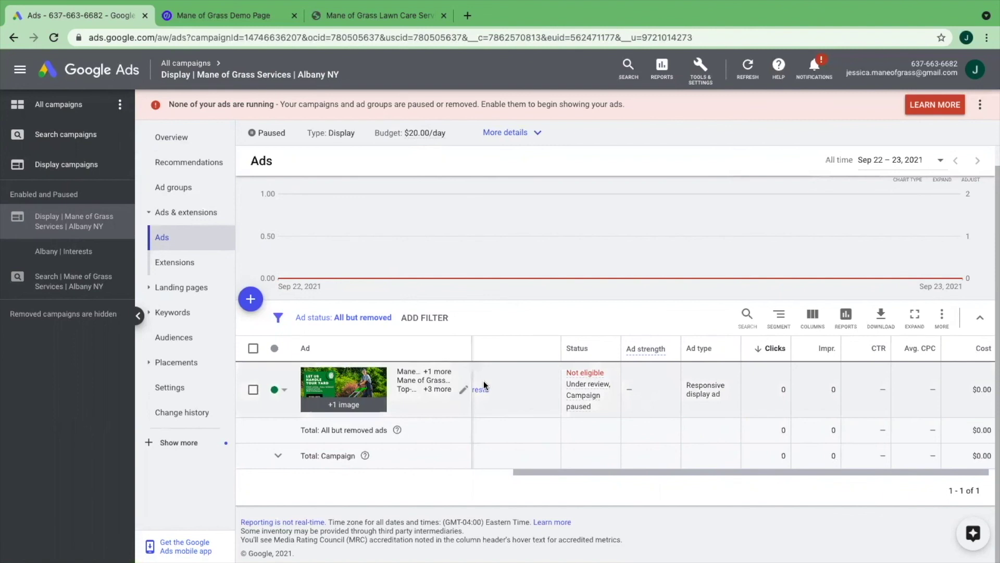
Step: Open the campaign's audience report, exit the Unified audience reporting guide and view the demographics
click(168, 337)
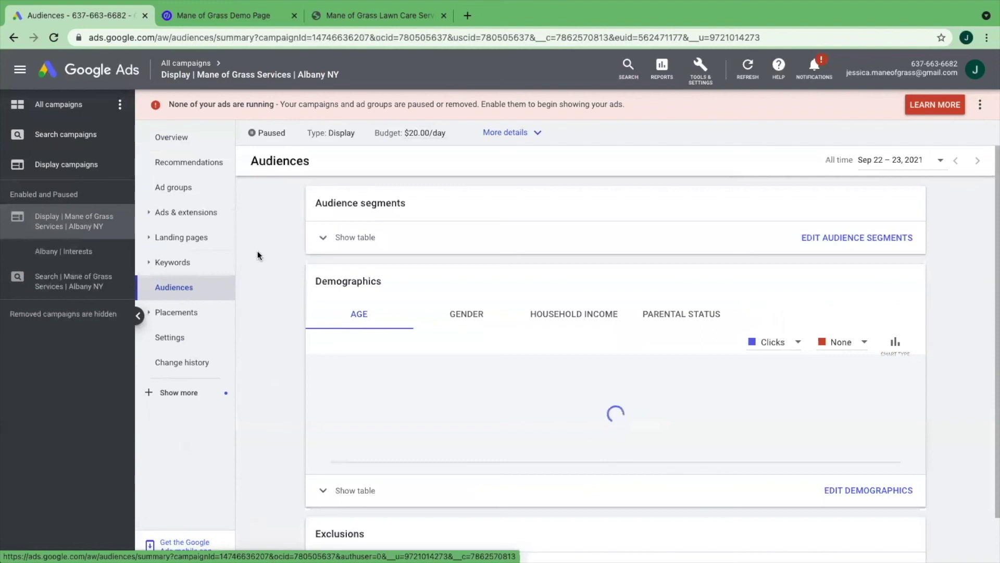
scroll(282, 258, down, 2)
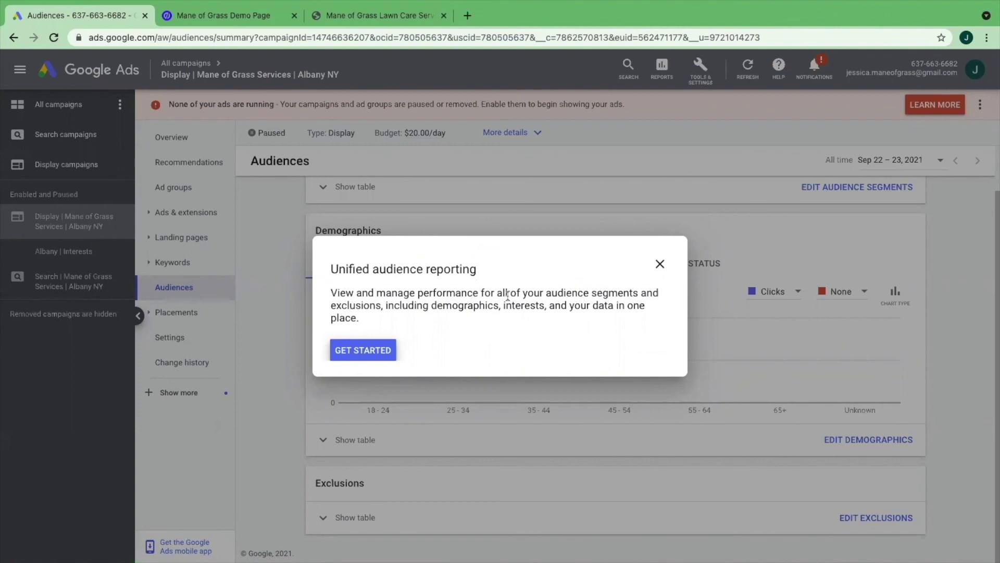
click(660, 263)
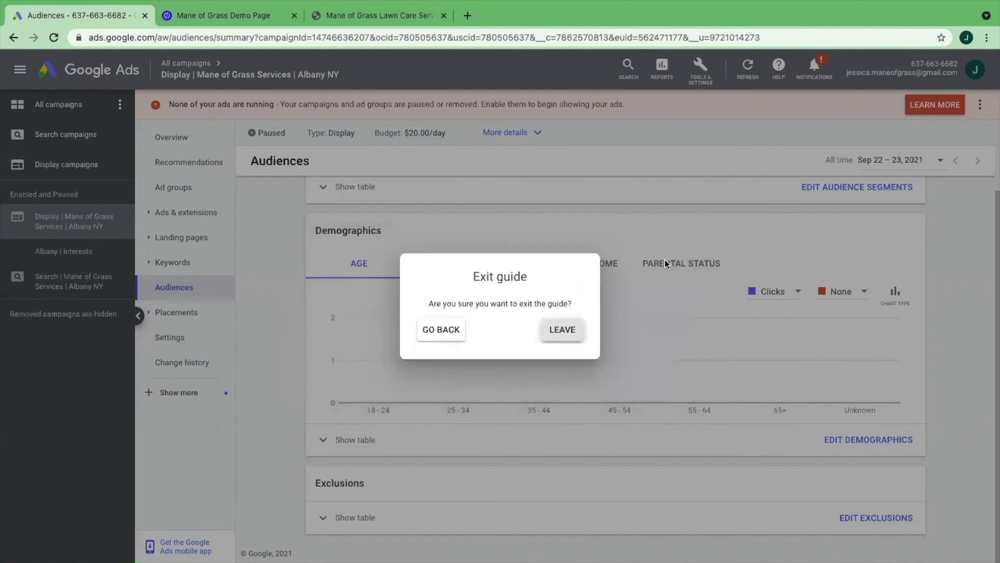
click(560, 334)
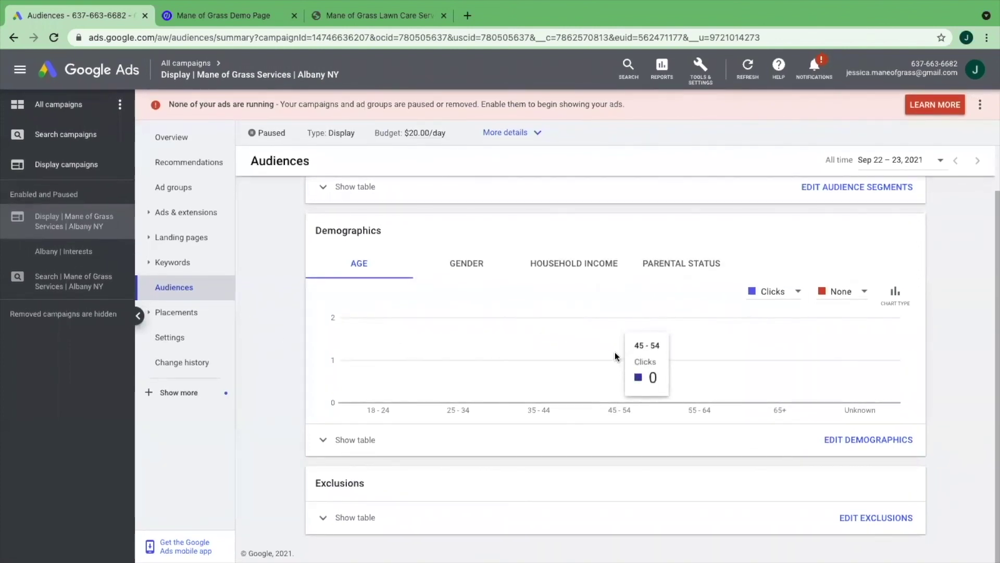
Step: View where the campaign's ads showed, filtering the network by Display and YouTube separately before restoring YouTube and Display
click(176, 313)
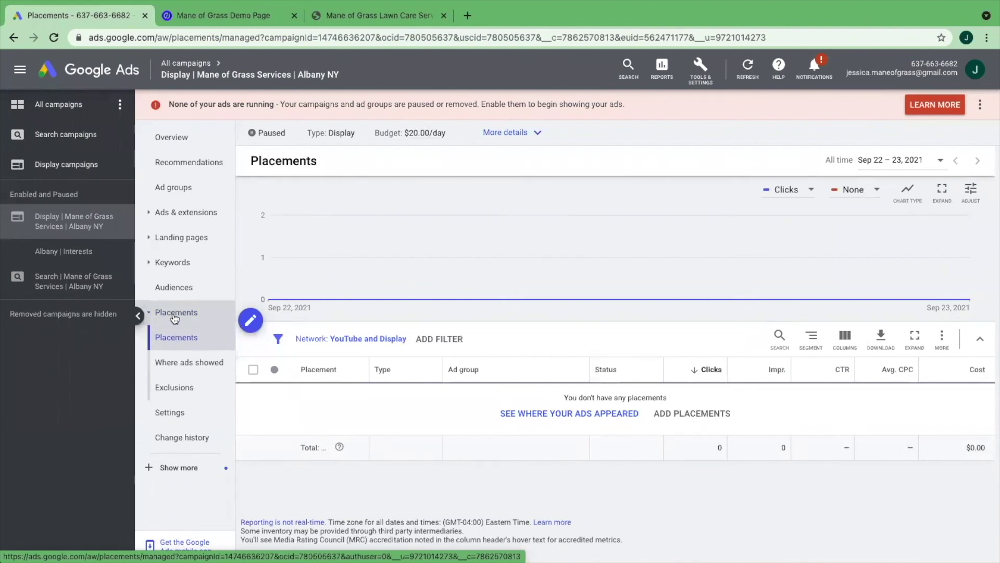
click(512, 419)
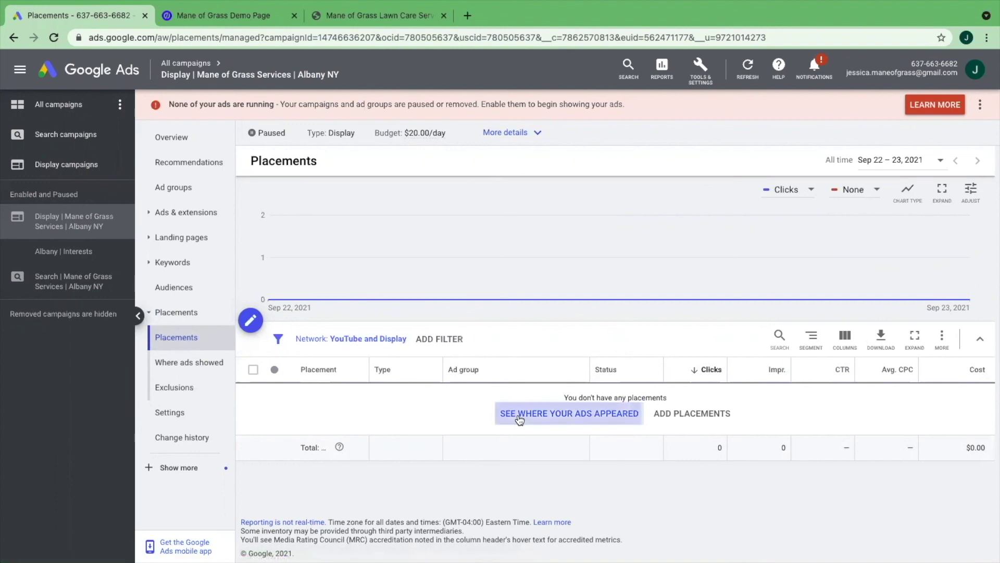
click(377, 341)
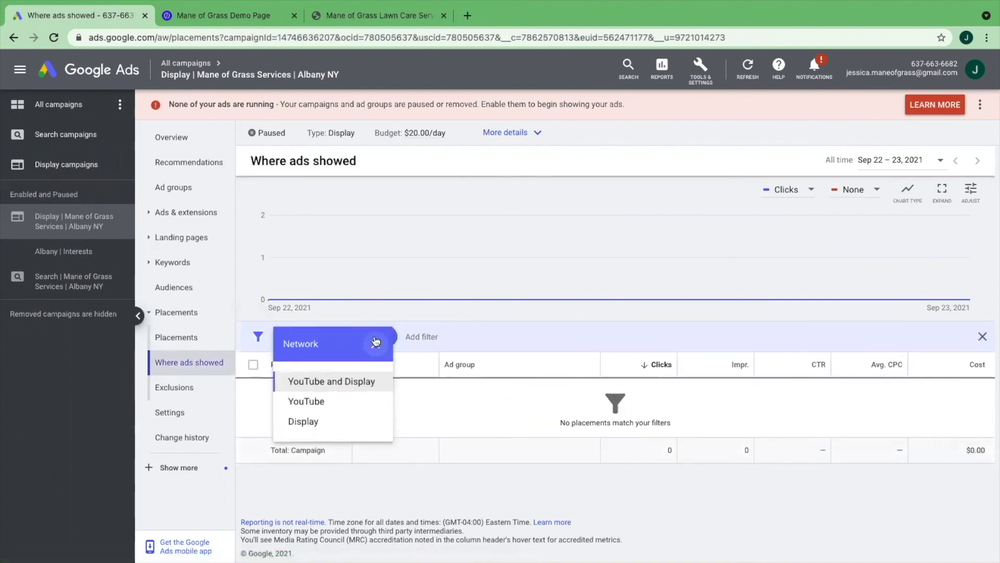
click(317, 424)
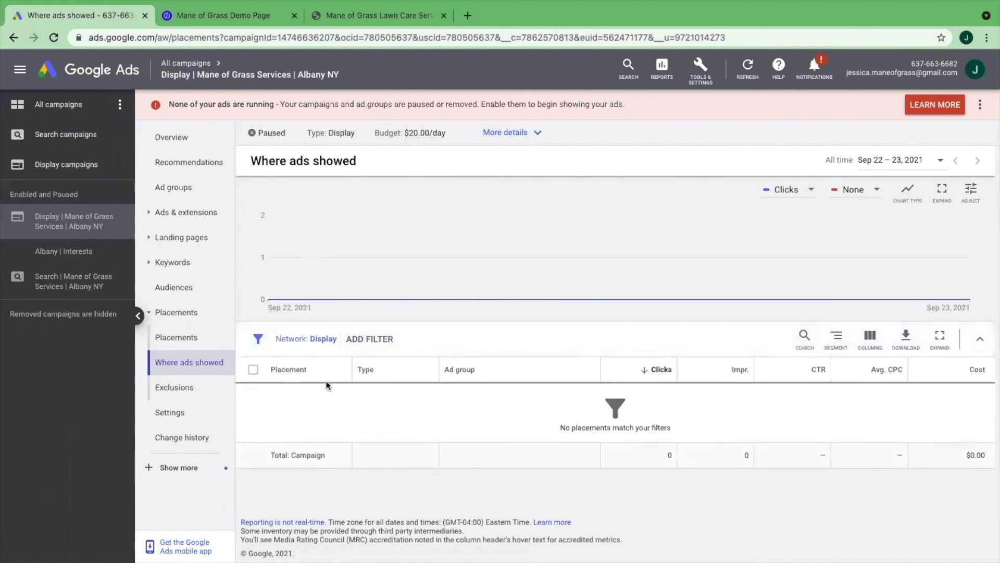
click(326, 340)
click(323, 404)
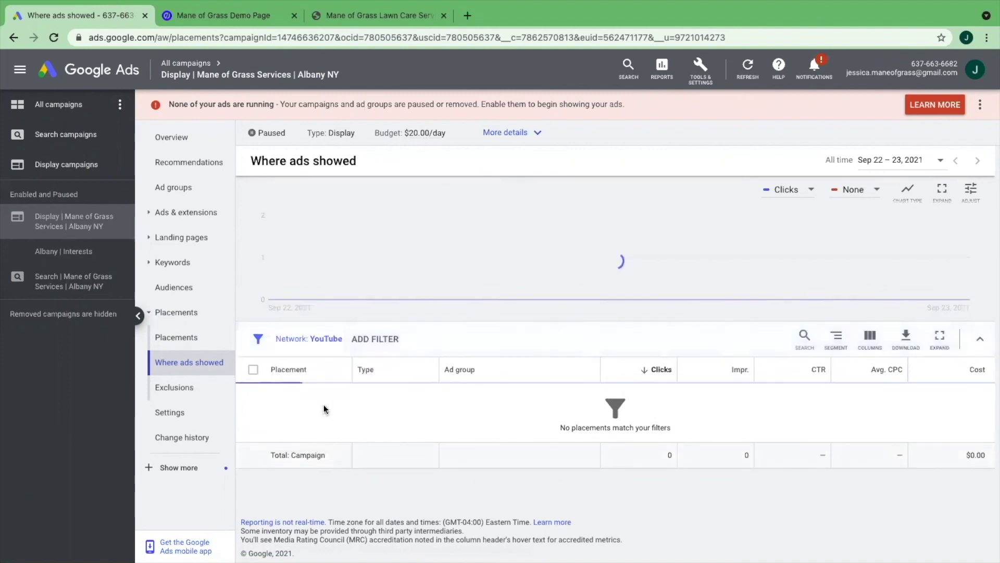
click(324, 340)
click(326, 381)
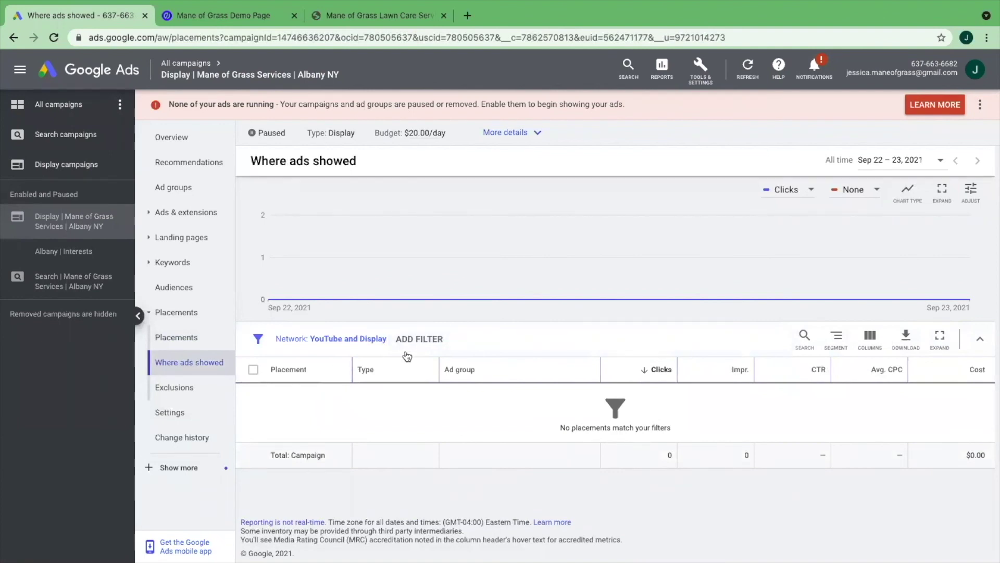
Step: Review the campaign's placement exclusions alongside the report of where ads showed, and return to the placements list
click(180, 389)
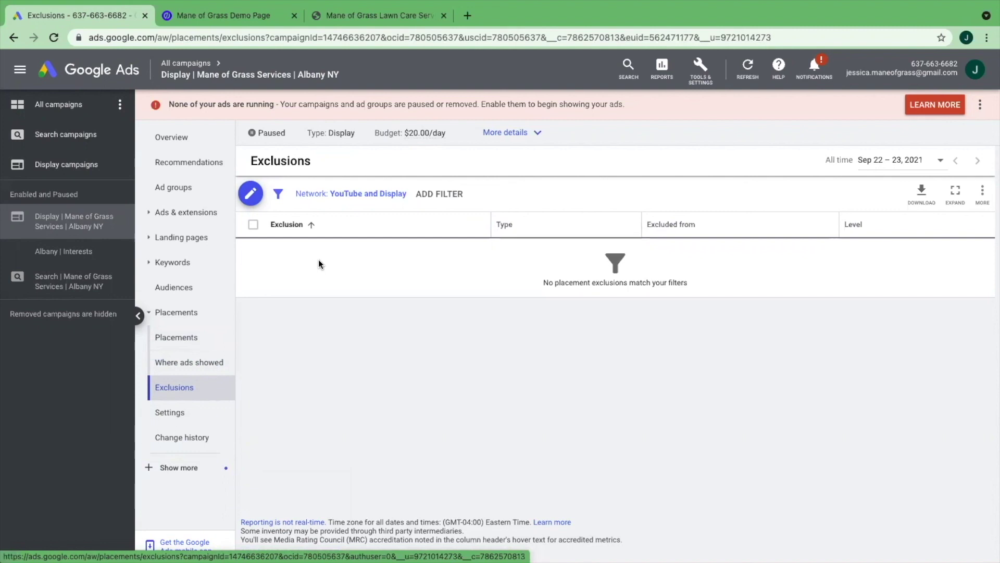
click(187, 363)
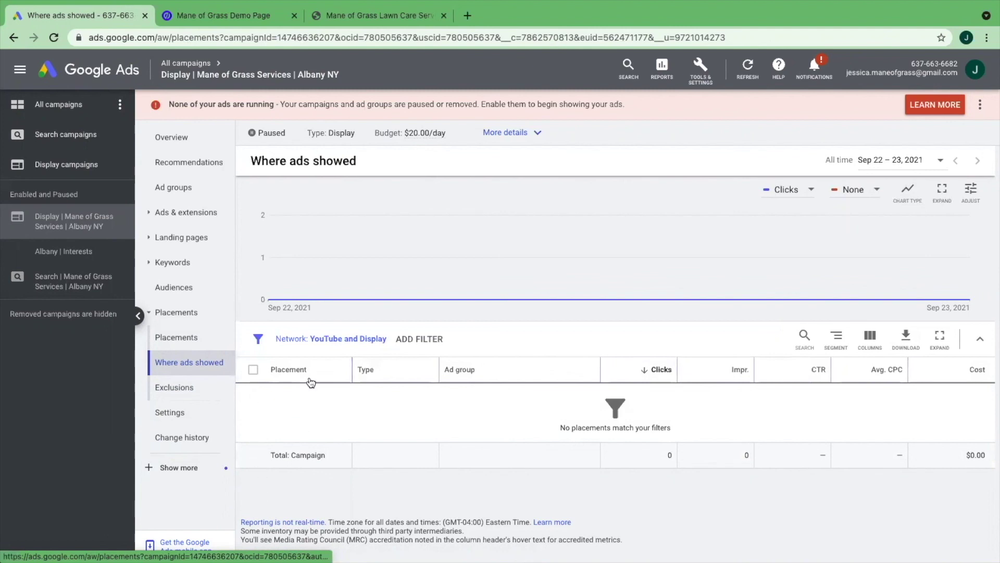
click(186, 388)
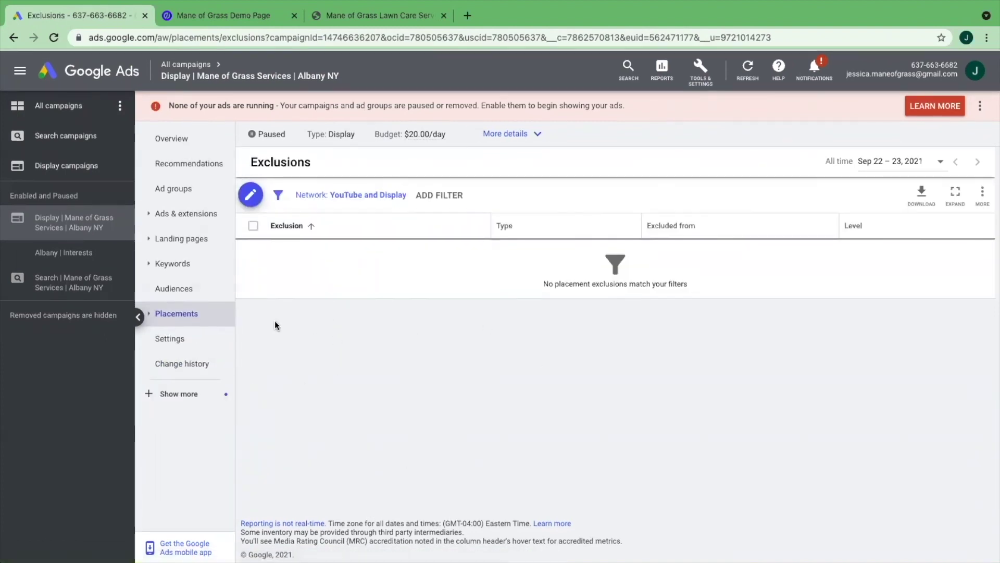
click(177, 262)
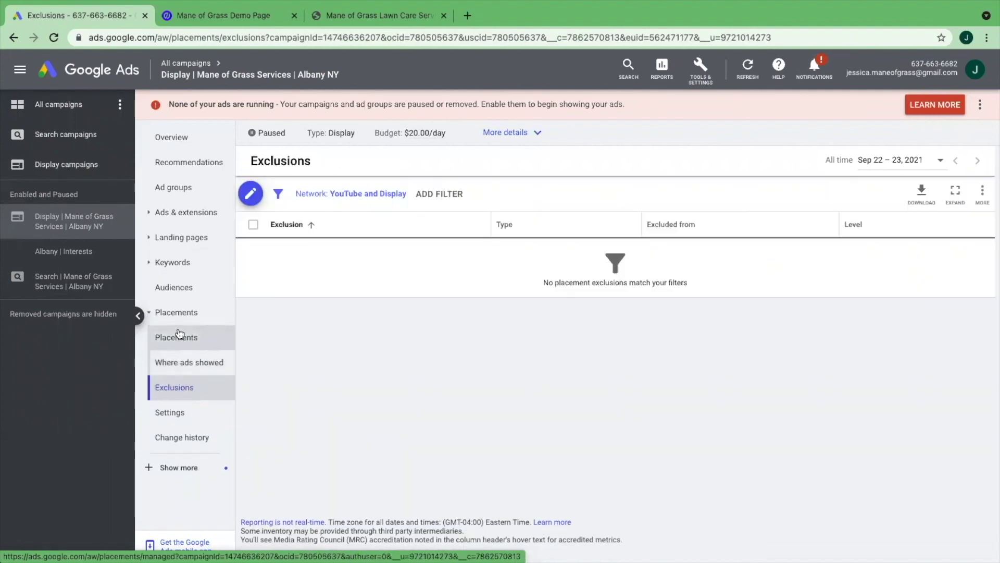
click(180, 336)
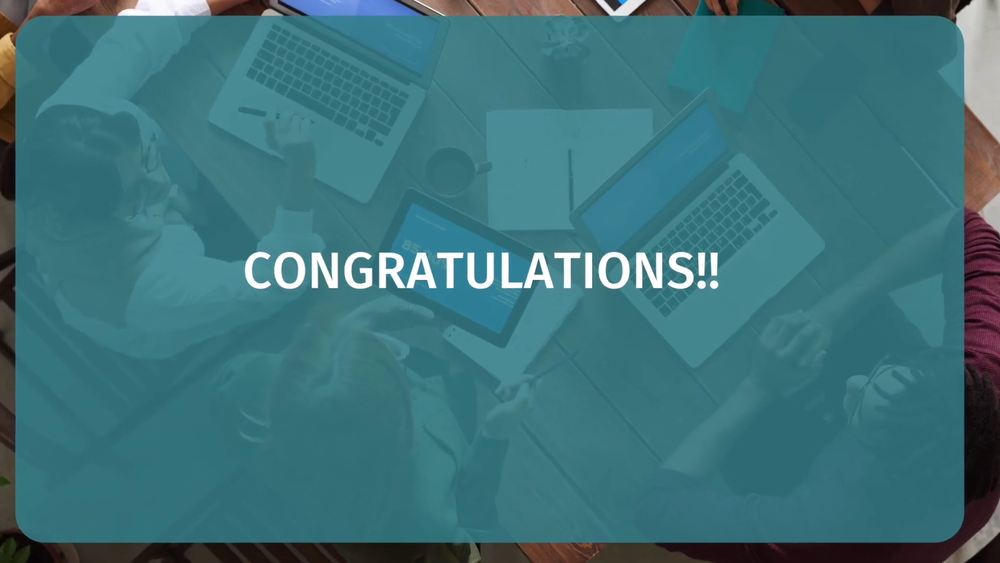